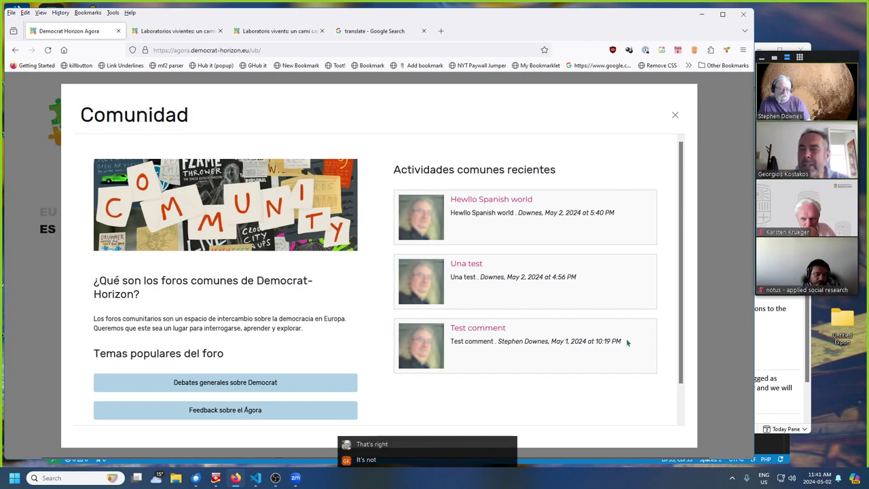
{"action": "scroll", "coordinate": [636, 354], "scroll_direction": "down", "scroll_amount": 1}
{"action": "scroll", "coordinate": [636, 354], "scroll_direction": "up", "scroll_amount": 1}
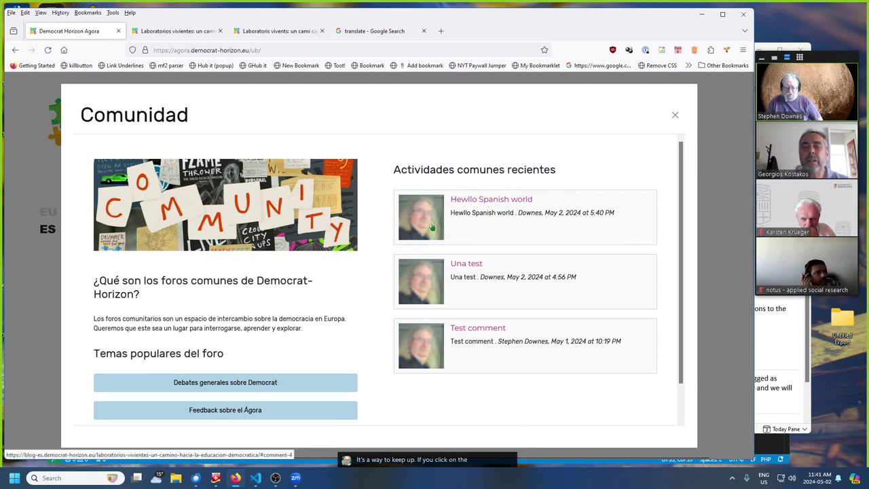
{"action": "left_click", "coordinate": [493, 199]}
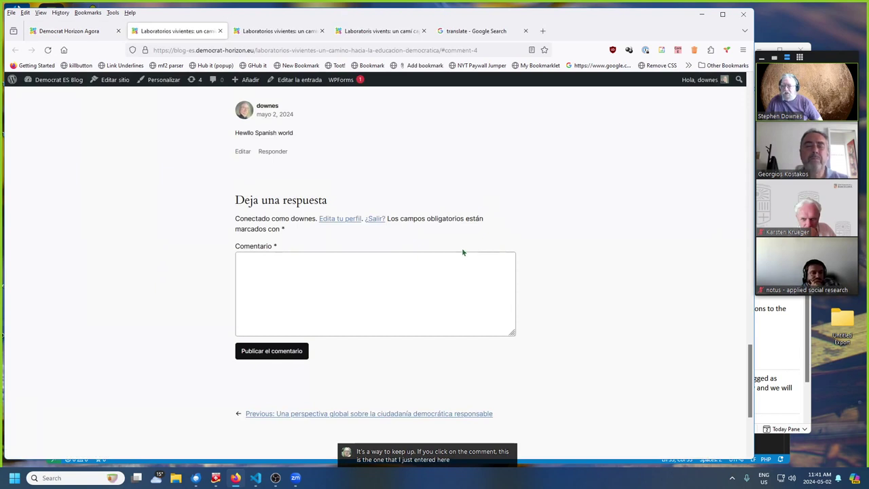
- Scroll the Spanish living-labs post to review its 'Hewllo Spanish world' comment
{"action": "scroll", "coordinate": [462, 252], "scroll_direction": "up", "scroll_amount": 3}
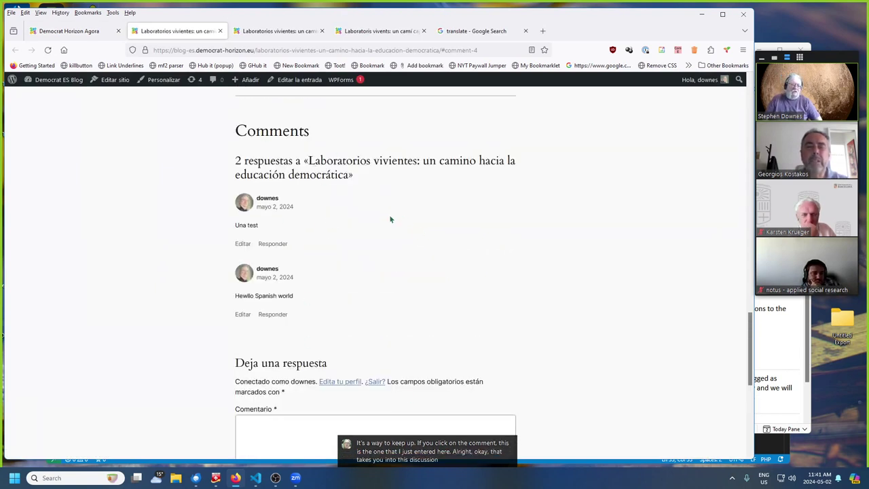
{"action": "scroll", "coordinate": [390, 315], "scroll_direction": "up", "scroll_amount": 3}
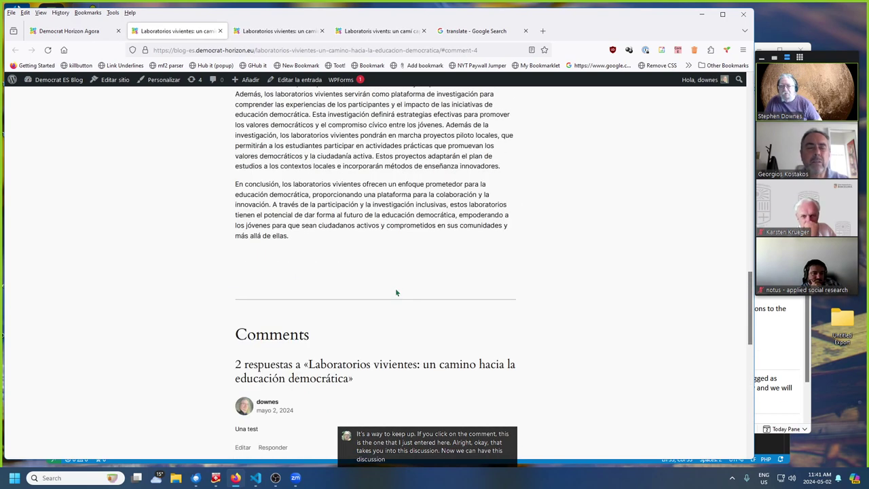
{"action": "scroll", "coordinate": [398, 284], "scroll_direction": "down", "scroll_amount": 3}
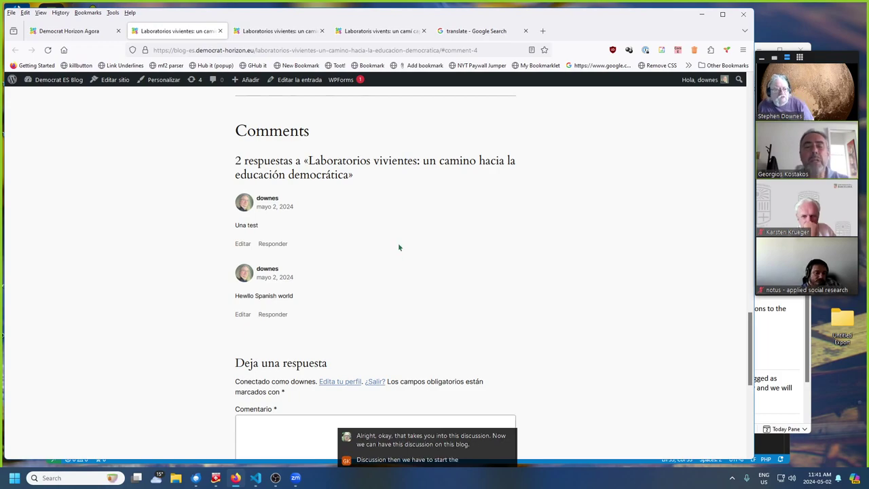
{"action": "scroll", "coordinate": [398, 244], "scroll_direction": "up", "scroll_amount": 3}
{"action": "scroll", "coordinate": [380, 257], "scroll_direction": "up", "scroll_amount": 8}
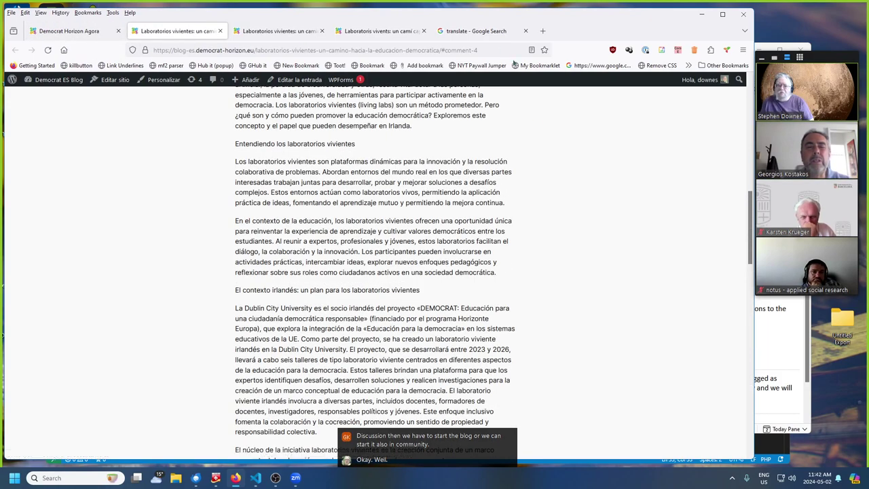
- Look at the other copy of the blog post, then go back to the Agora and close the Comunidad modal
{"action": "left_click", "coordinate": [267, 31]}
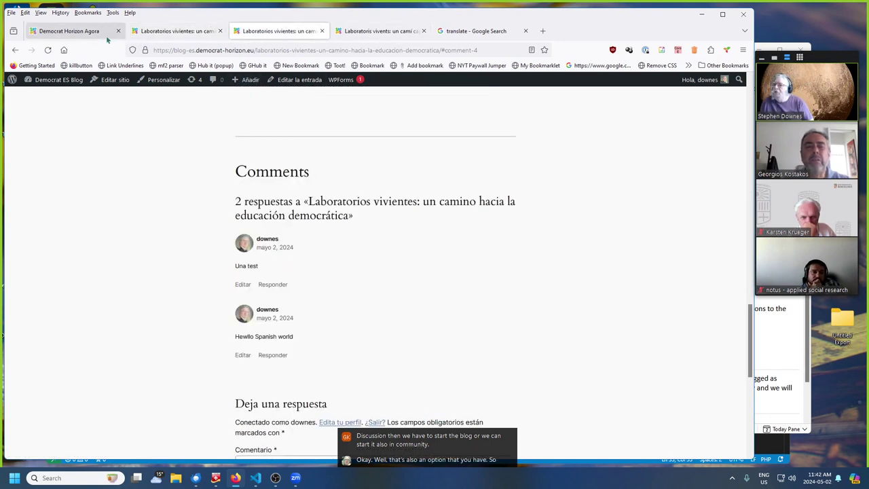
{"action": "left_click", "coordinate": [68, 36]}
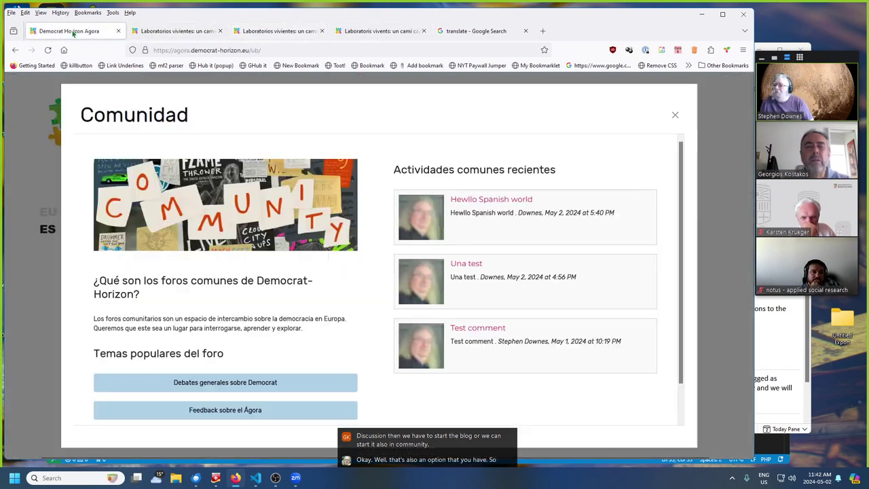
{"action": "left_click", "coordinate": [675, 116]}
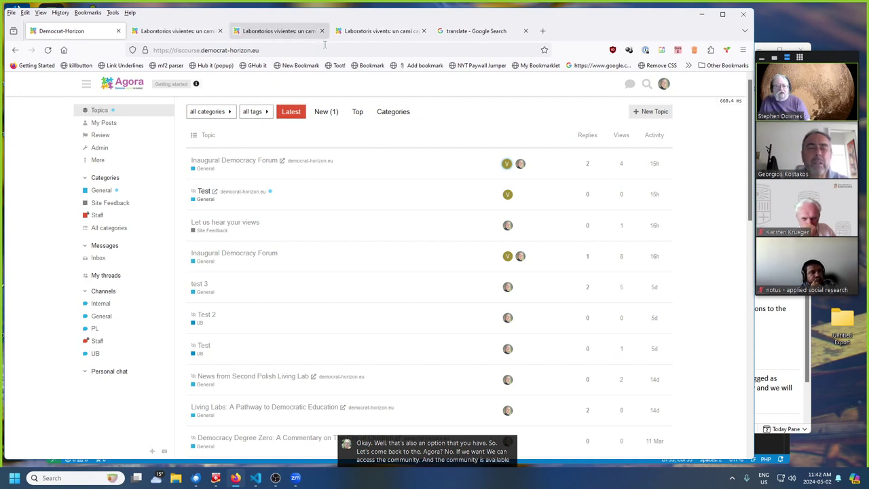
- Open the UB chat channel, then list all categories and show the UB category's topics
{"action": "left_click", "coordinate": [95, 354]}
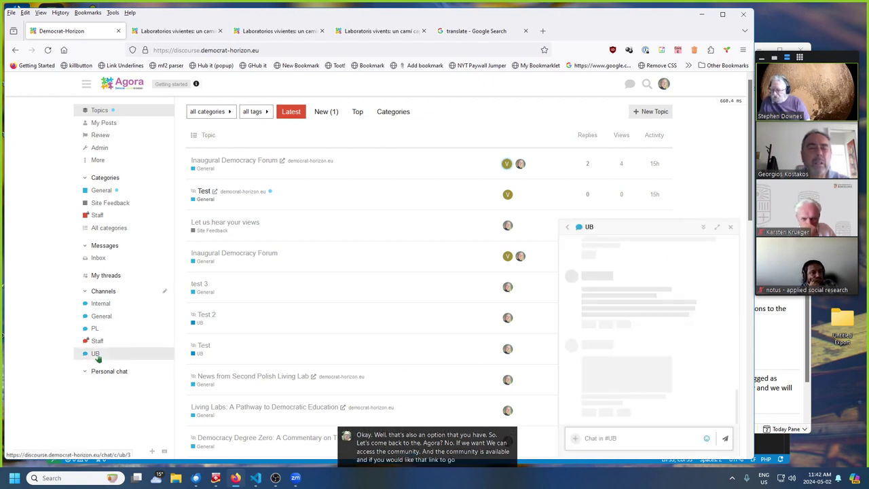
{"action": "left_click", "coordinate": [102, 232]}
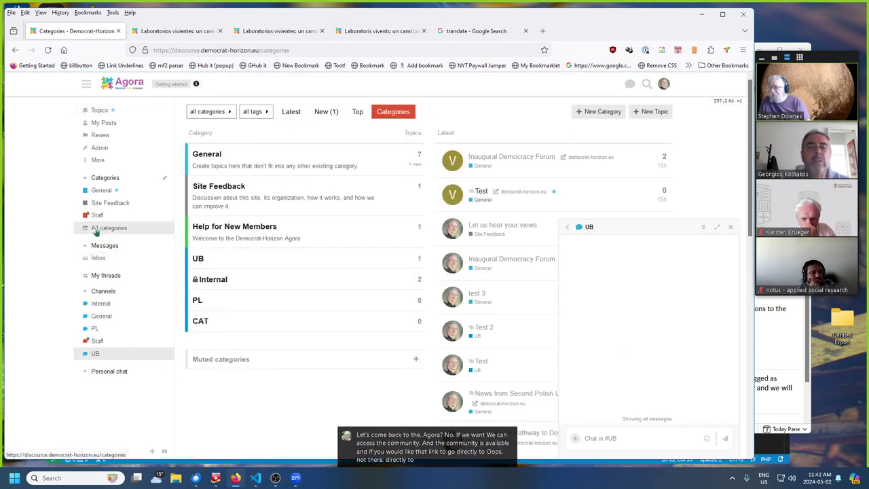
{"action": "left_click", "coordinate": [198, 261]}
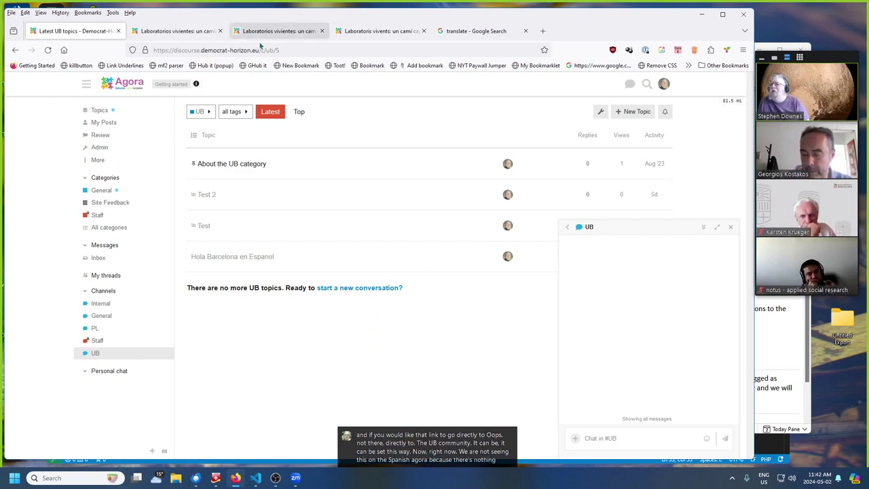
- Close both Spanish 'Laboratorios vivientes' blog tabs, leaving the Catalan post showing
{"action": "left_click", "coordinate": [216, 37]}
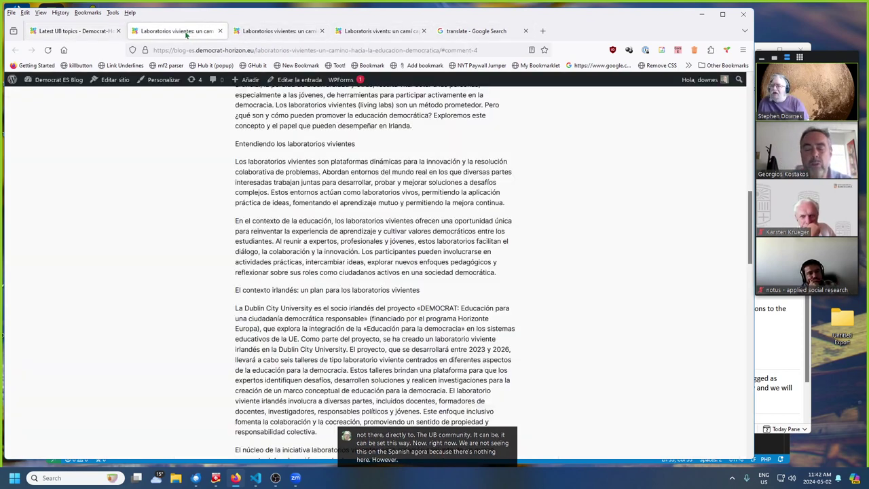
{"action": "left_click", "coordinate": [241, 39]}
{"action": "left_click", "coordinate": [97, 38]}
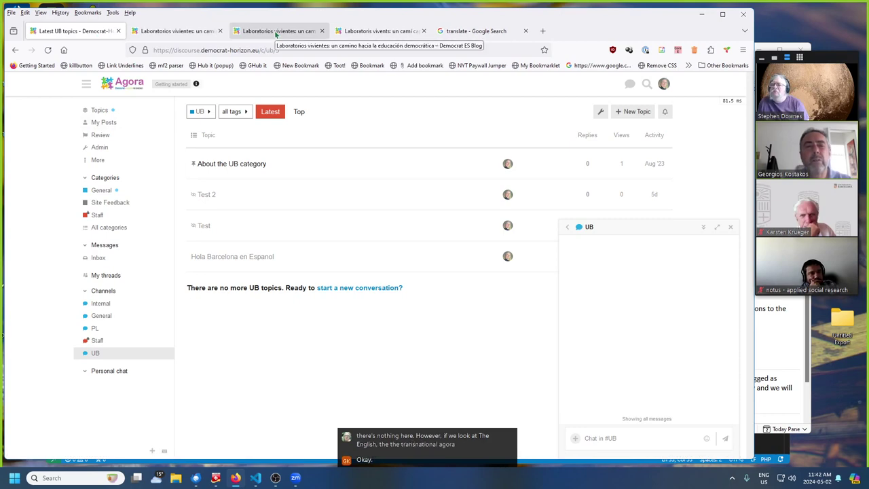
{"action": "left_click", "coordinate": [225, 36]}
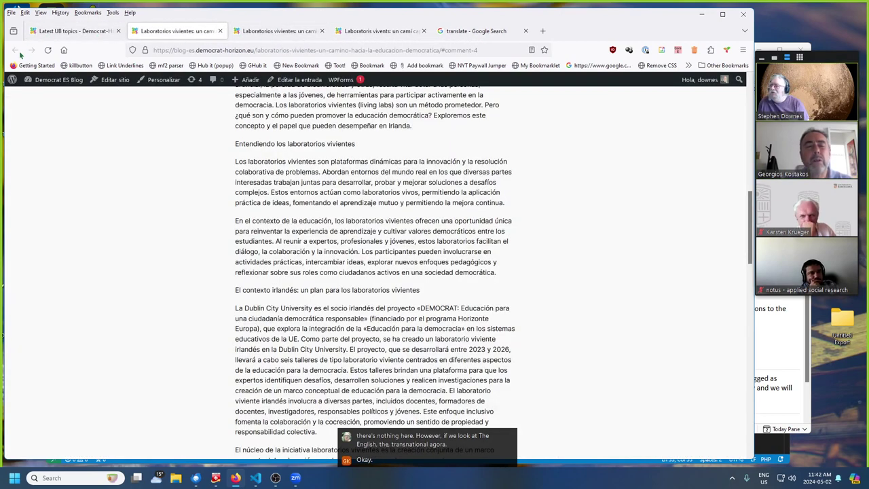
{"action": "left_click", "coordinate": [220, 31]}
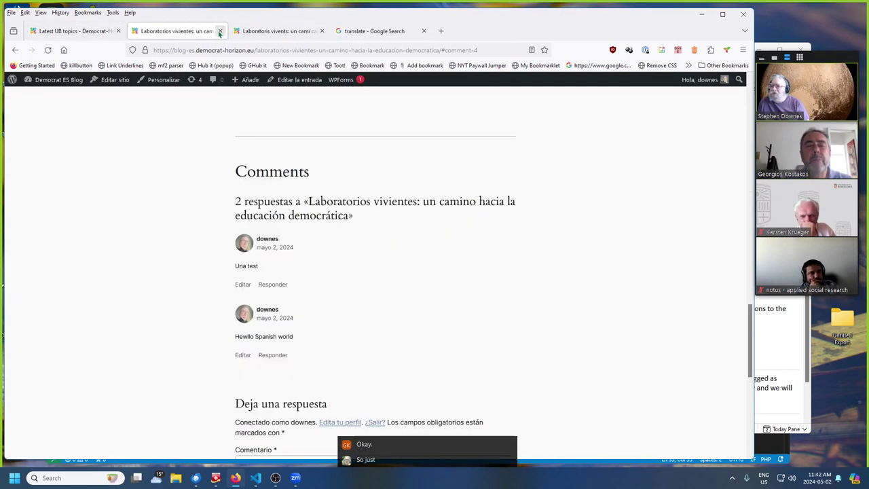
{"action": "left_click", "coordinate": [220, 31]}
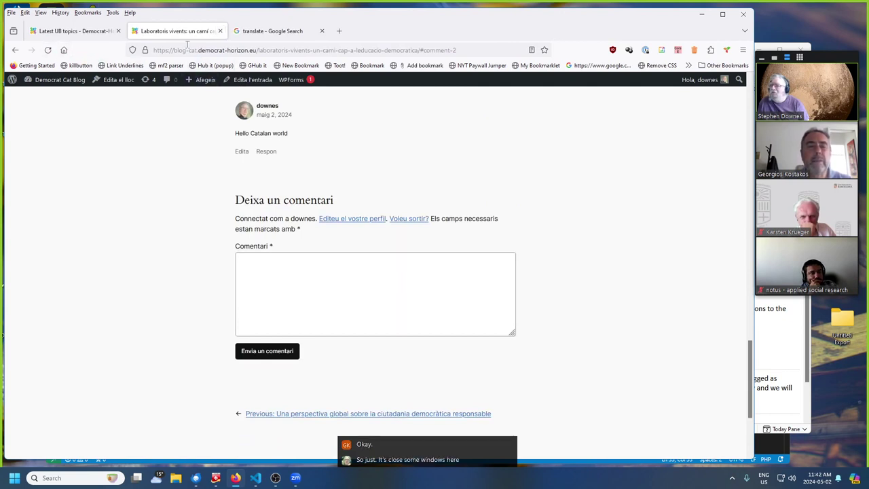
- Load agora.democrat-horizon.eu in place of the Catalan blog post
{"action": "left_click", "coordinate": [193, 52]}
{"action": "type", "text": "ag"}
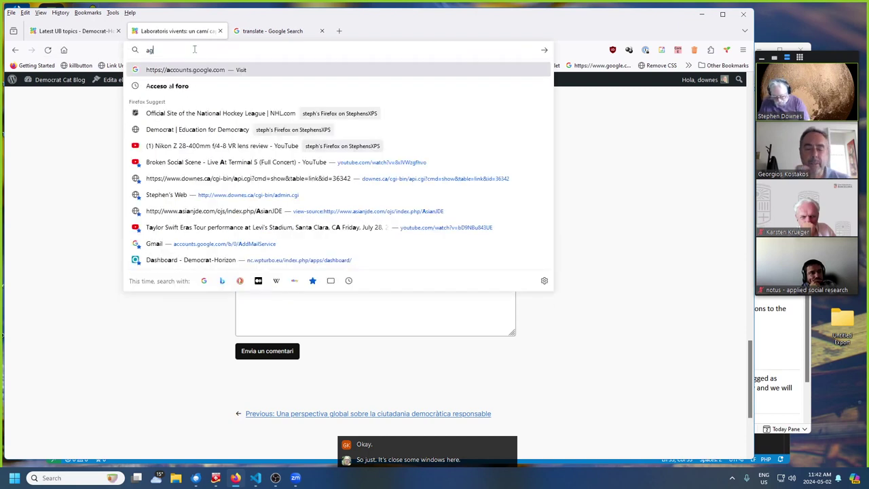
{"action": "type", "text": "ora.dem"}
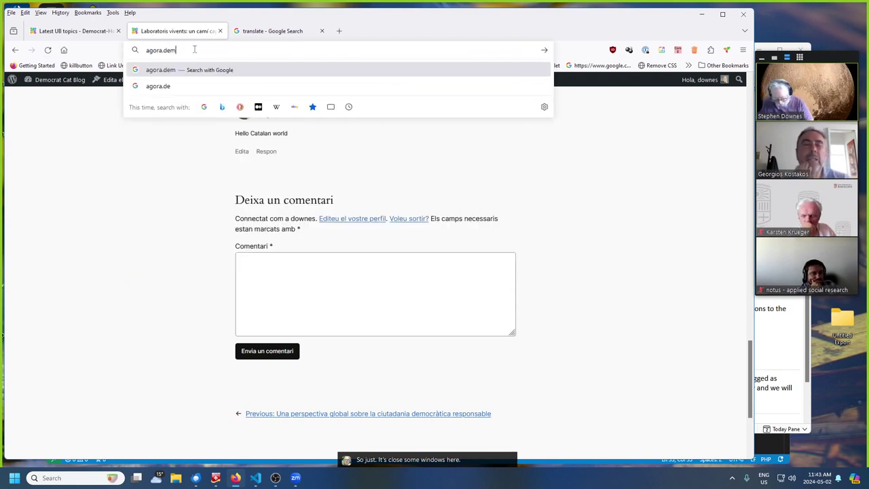
{"action": "type", "text": "ocrat-hor"}
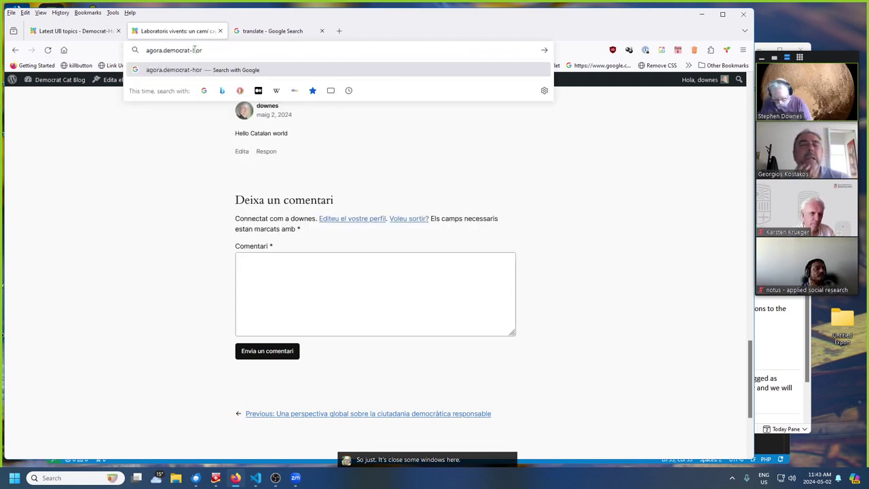
{"action": "type", "text": "izon.eu"}
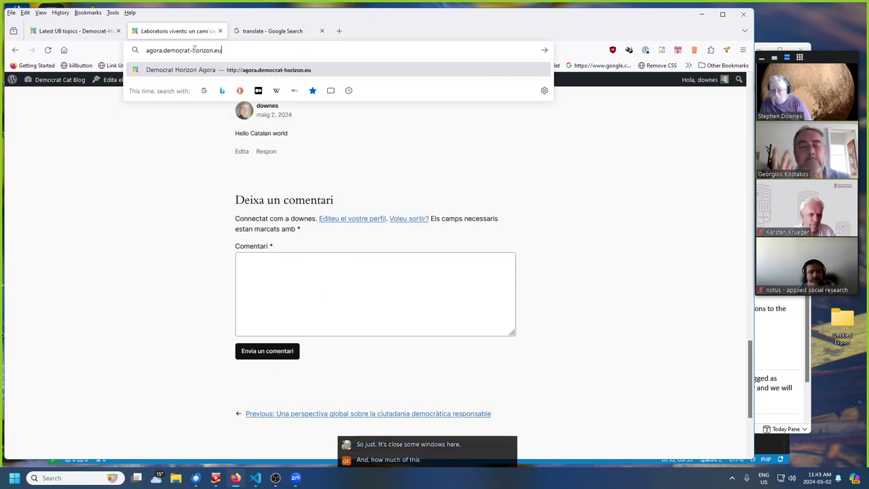
{"action": "key", "text": "Return"}
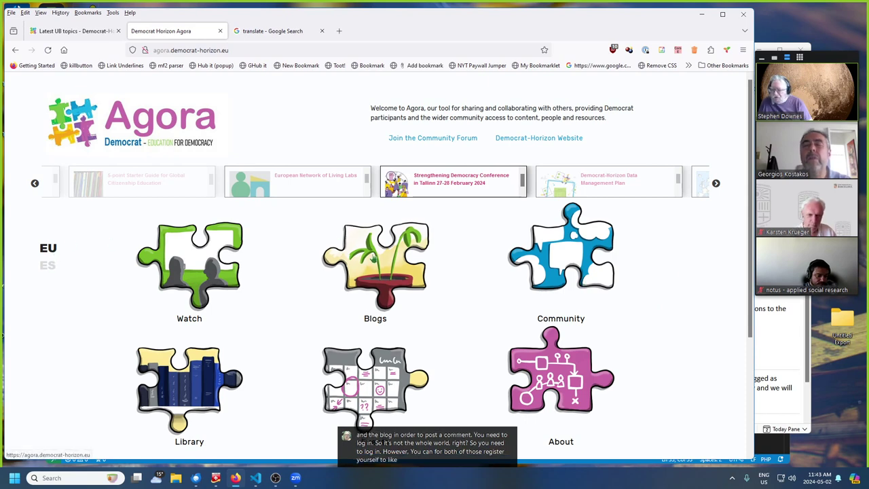
- Open and close the Community overview, switch the home page to ES, then reopen Community
{"action": "scroll", "coordinate": [650, 300], "scroll_direction": "down", "scroll_amount": 1}
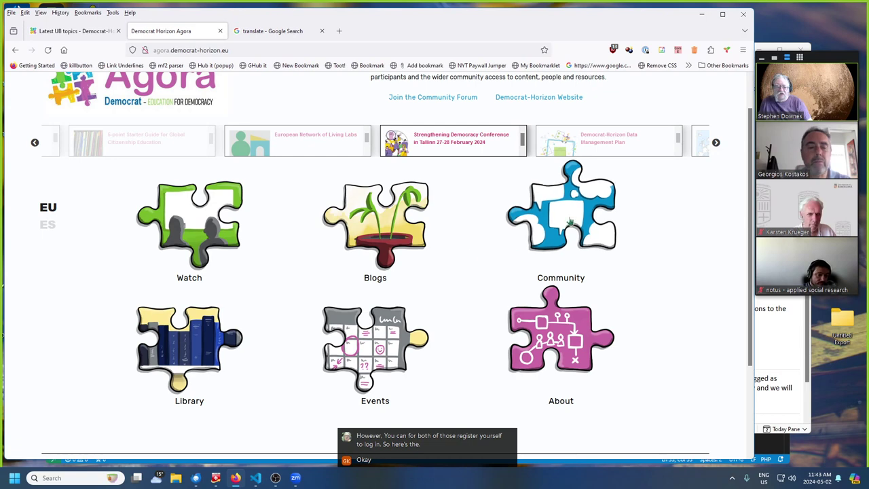
{"action": "left_click", "coordinate": [585, 210]}
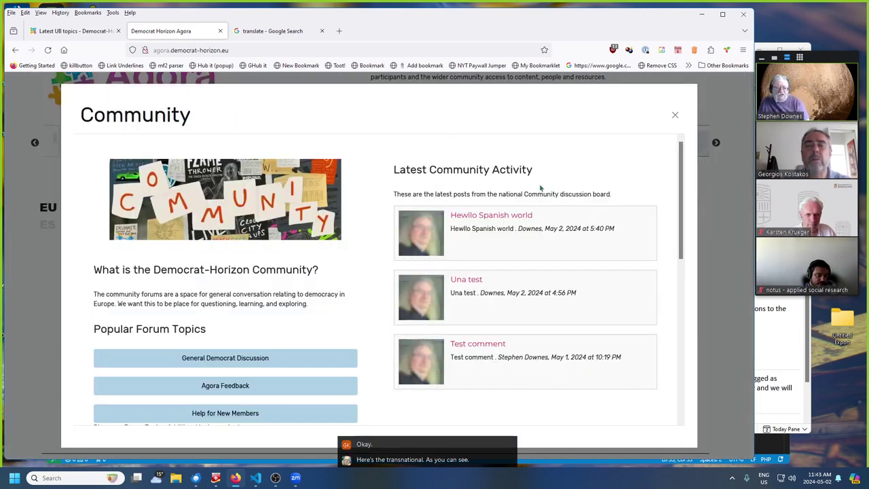
{"action": "left_click", "coordinate": [676, 115]}
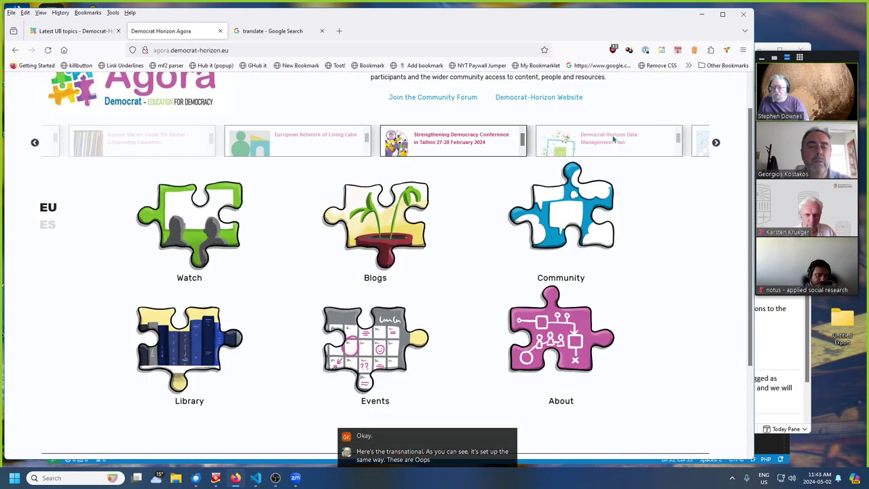
{"action": "left_click", "coordinate": [48, 226]}
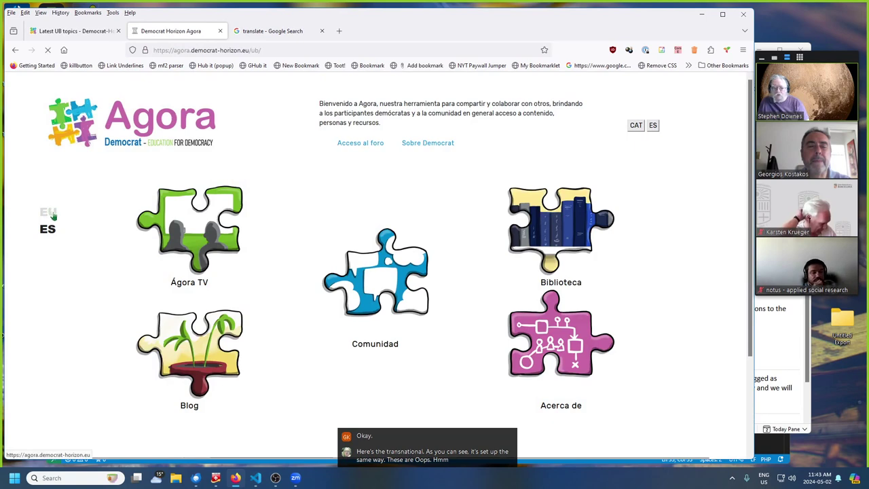
{"action": "left_click", "coordinate": [606, 266]}
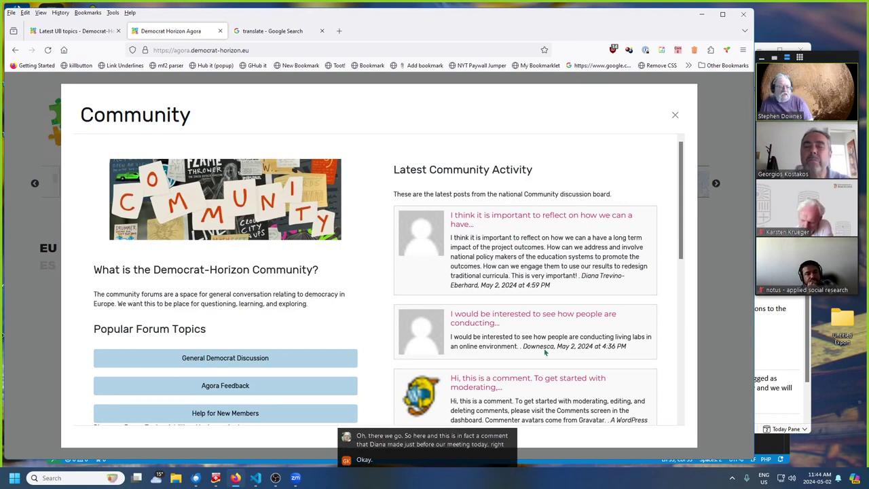
- Open the newest comment's post, Inaugural Democracy Forum, review its two responses, then close it
{"action": "left_click", "coordinate": [558, 216]}
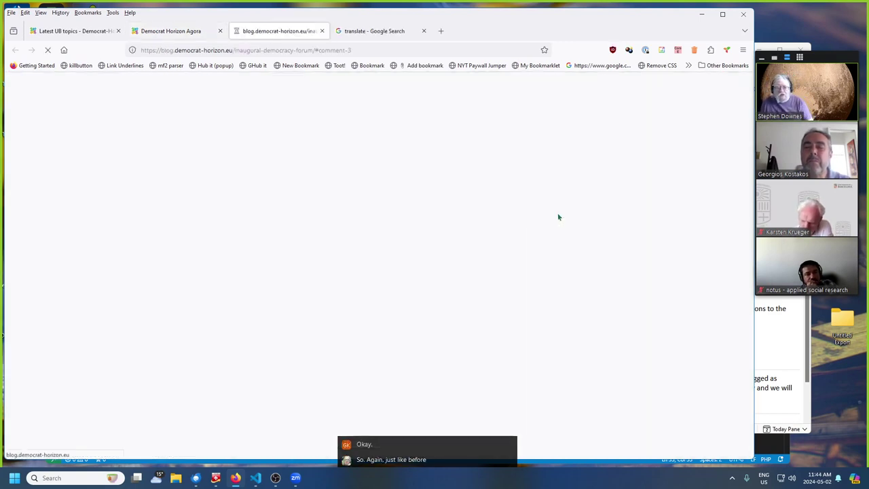
{"action": "scroll", "coordinate": [469, 199], "scroll_direction": "up", "scroll_amount": 3}
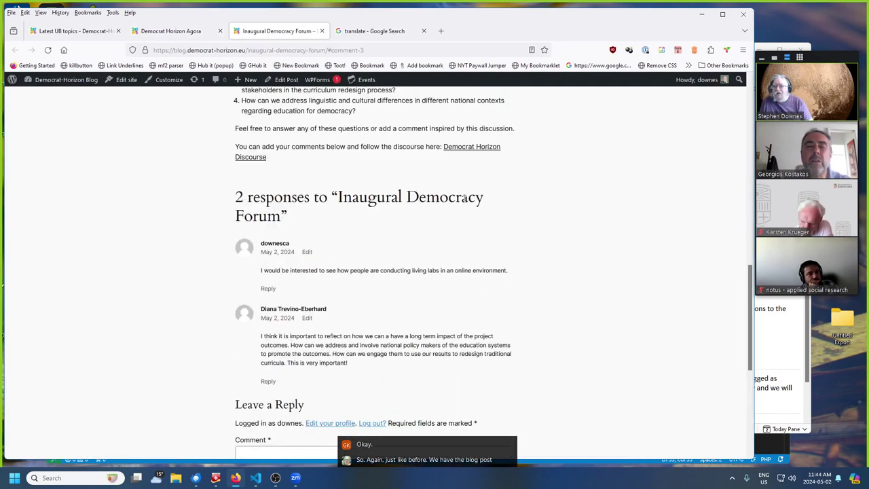
{"action": "scroll", "coordinate": [465, 198], "scroll_direction": "up", "scroll_amount": 3}
{"action": "scroll", "coordinate": [426, 178], "scroll_direction": "down", "scroll_amount": 4}
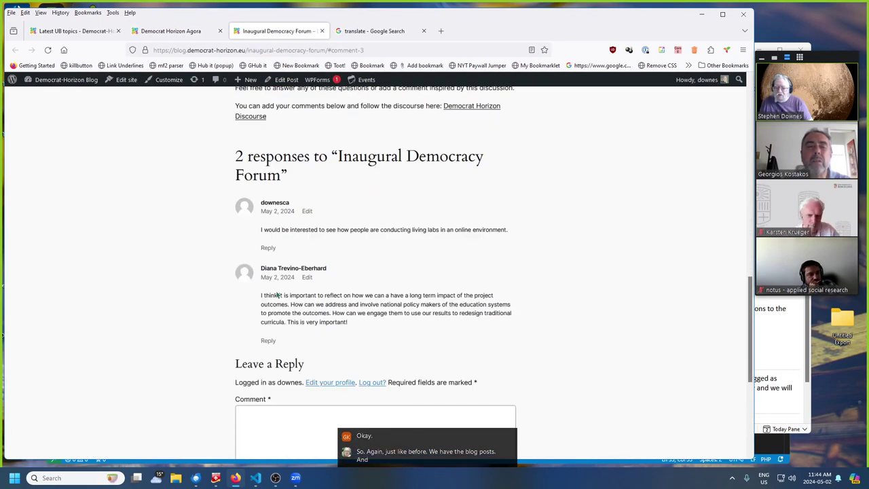
{"action": "left_click", "coordinate": [322, 30]}
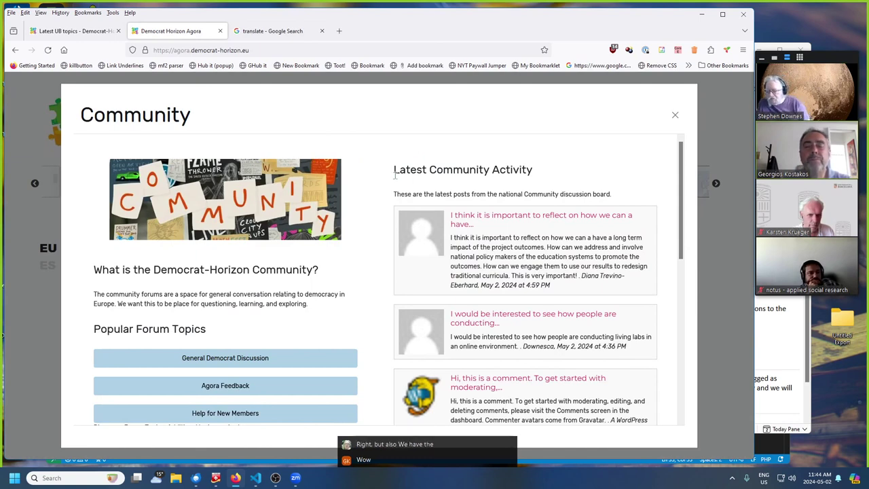
{"action": "left_click", "coordinate": [676, 117]}
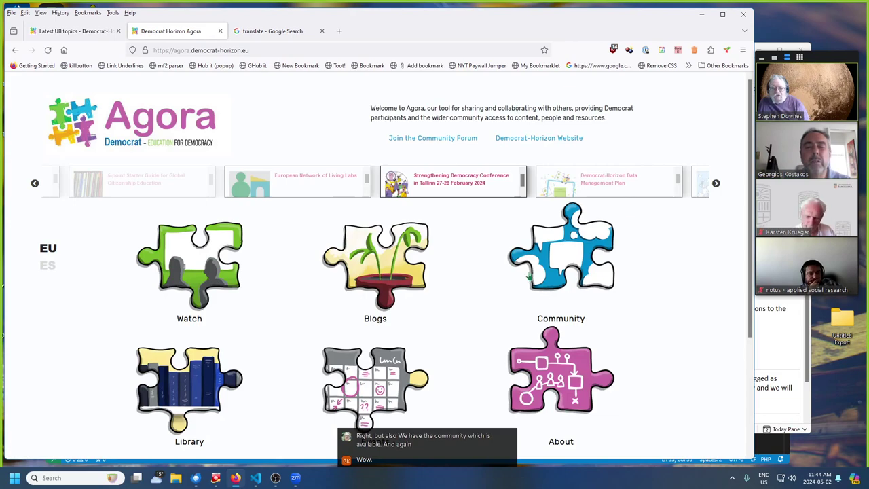
{"action": "left_click", "coordinate": [583, 247]}
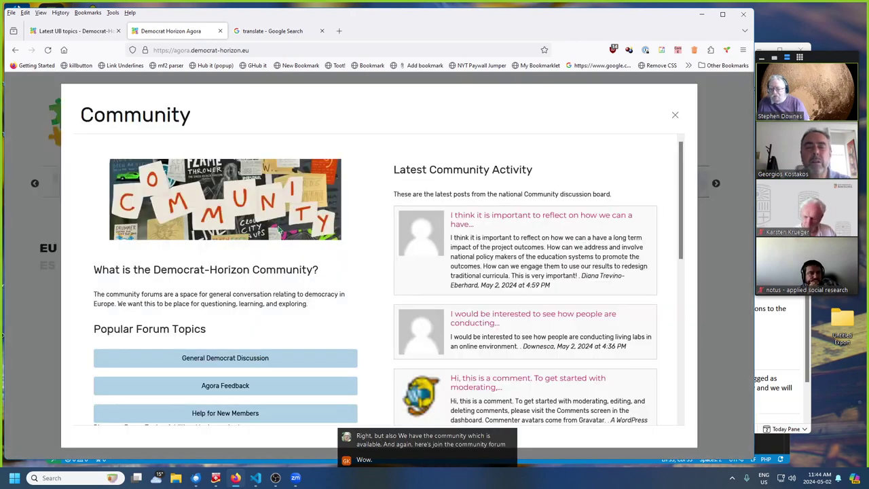
{"action": "scroll", "coordinate": [280, 229], "scroll_direction": "down", "scroll_amount": 5}
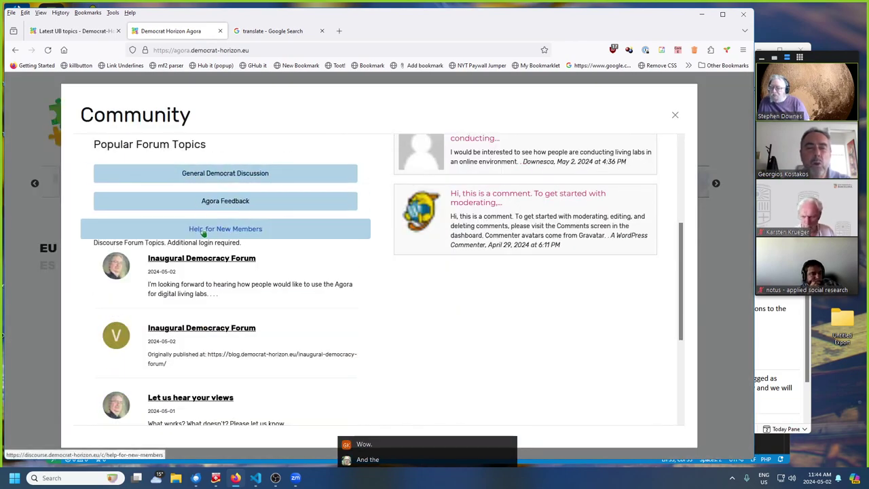
{"action": "left_click", "coordinate": [218, 178]}
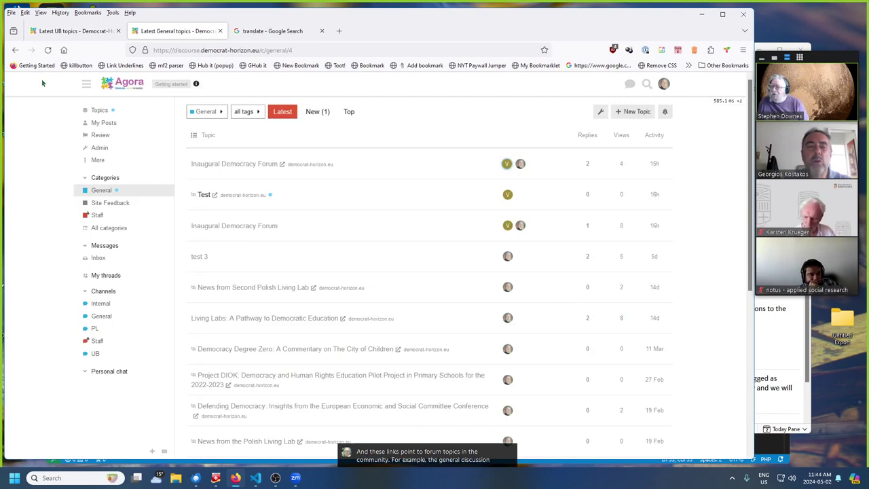
{"action": "left_click", "coordinate": [15, 49]}
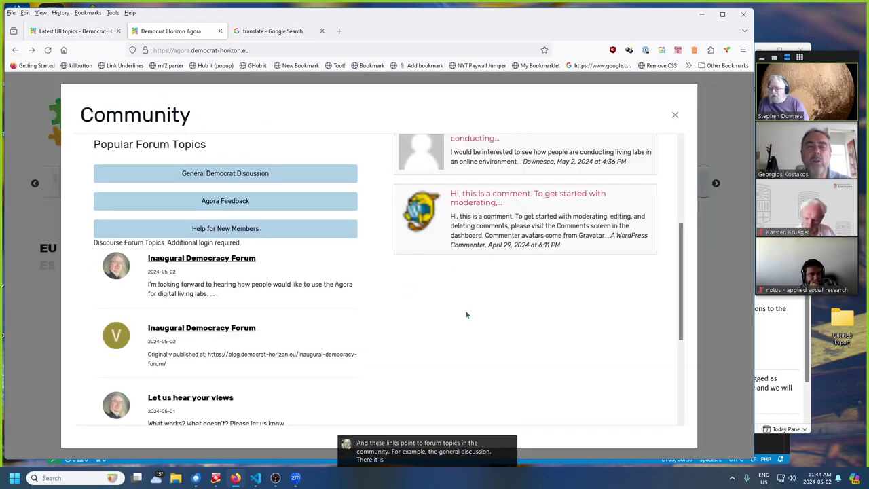
{"action": "scroll", "coordinate": [315, 349], "scroll_direction": "down", "scroll_amount": 3}
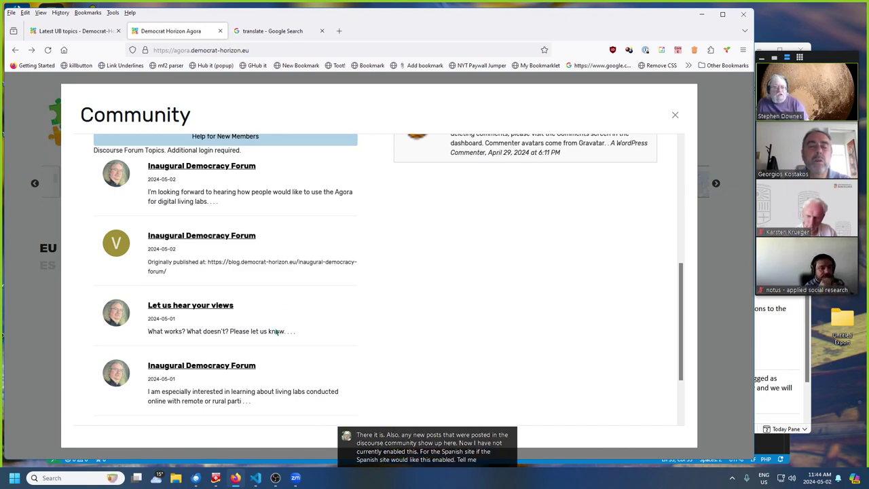
{"action": "scroll", "coordinate": [277, 330], "scroll_direction": "down", "scroll_amount": 1}
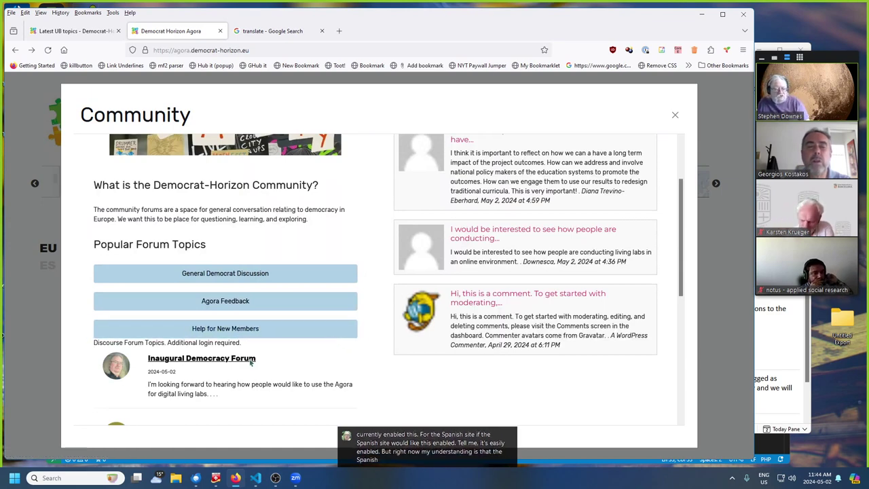
{"action": "scroll", "coordinate": [206, 384], "scroll_direction": "down", "scroll_amount": 1}
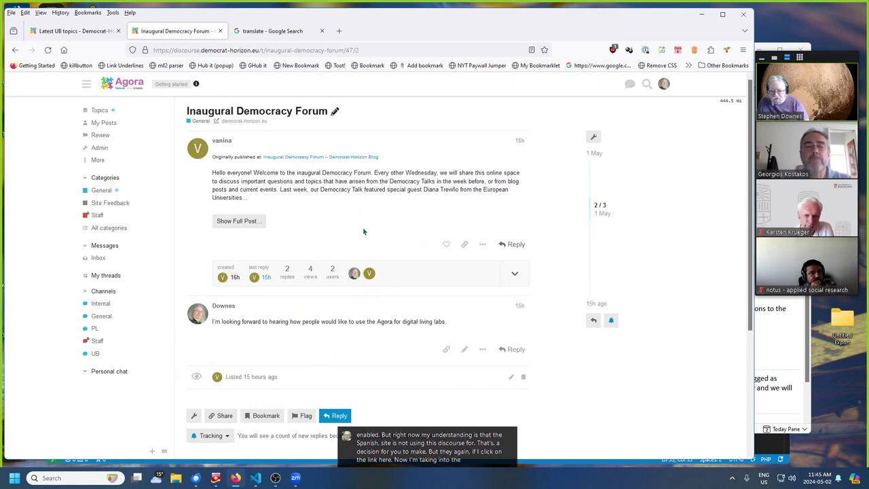
- Scroll through the Inaugural Democracy Forum topic, then open the notifications panel and switch to the profile menu
{"action": "scroll", "coordinate": [364, 224], "scroll_direction": "down", "scroll_amount": 1}
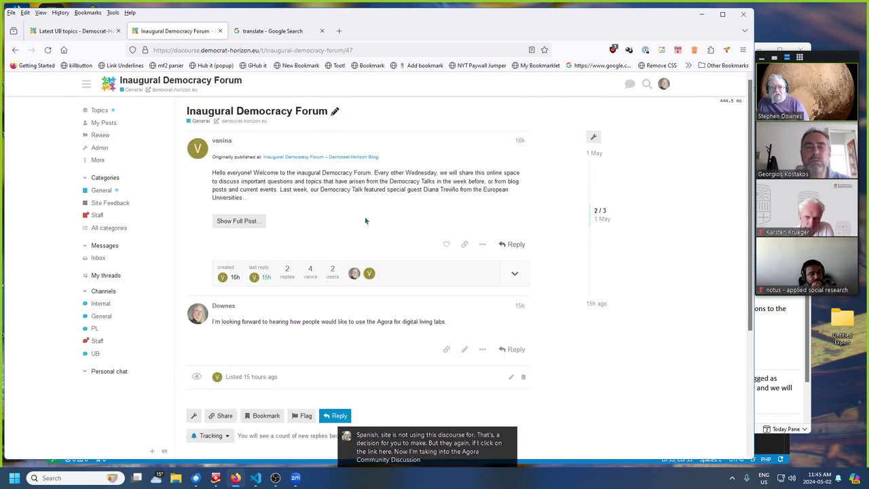
{"action": "scroll", "coordinate": [365, 221], "scroll_direction": "down", "scroll_amount": 2}
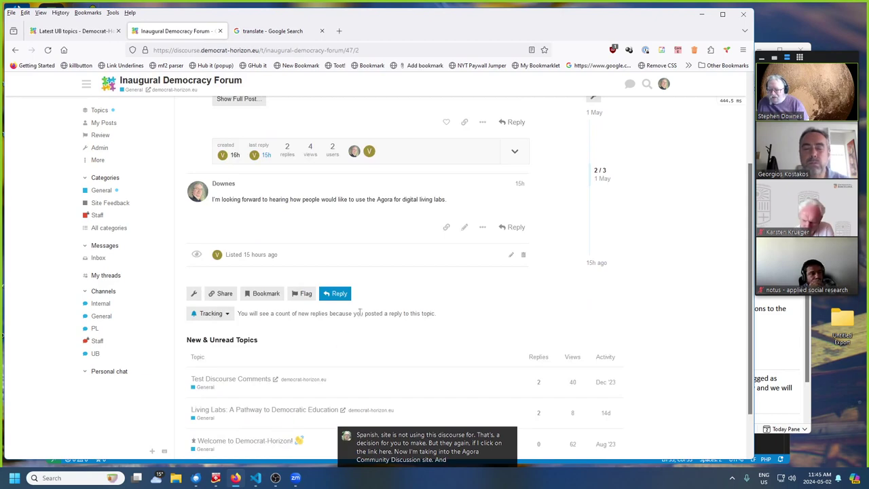
{"action": "scroll", "coordinate": [340, 238], "scroll_direction": "up", "scroll_amount": 3}
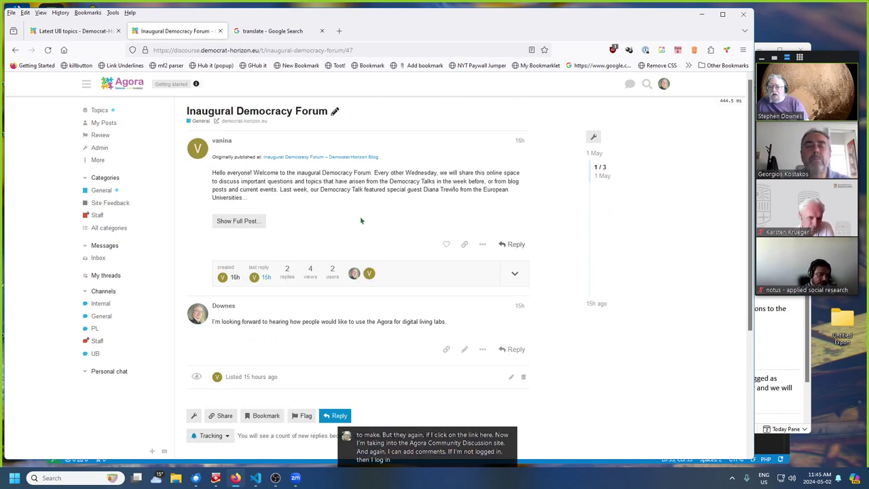
{"action": "left_click", "coordinate": [664, 84]}
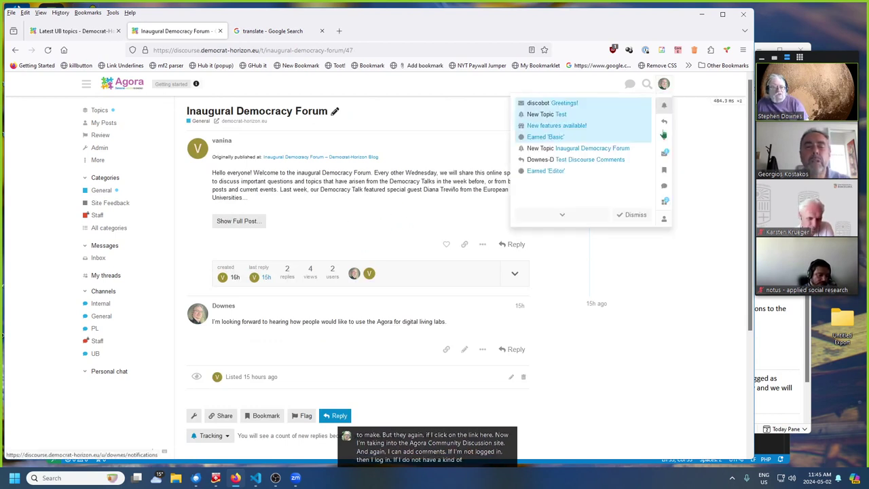
{"action": "left_click", "coordinate": [663, 219]}
- Log out of the forum and open the 'Welcome to Democrat-Horizon!' topic
{"action": "left_click", "coordinate": [544, 219]}
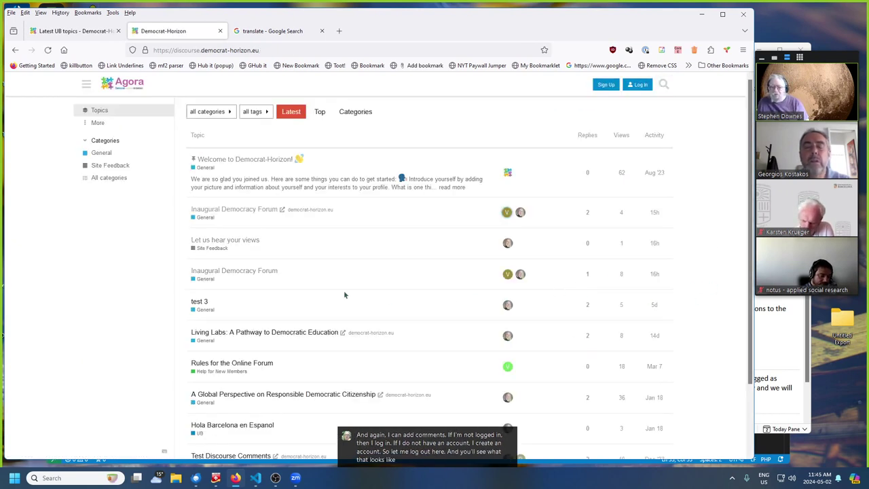
{"action": "scroll", "coordinate": [335, 202], "scroll_direction": "down", "scroll_amount": 2}
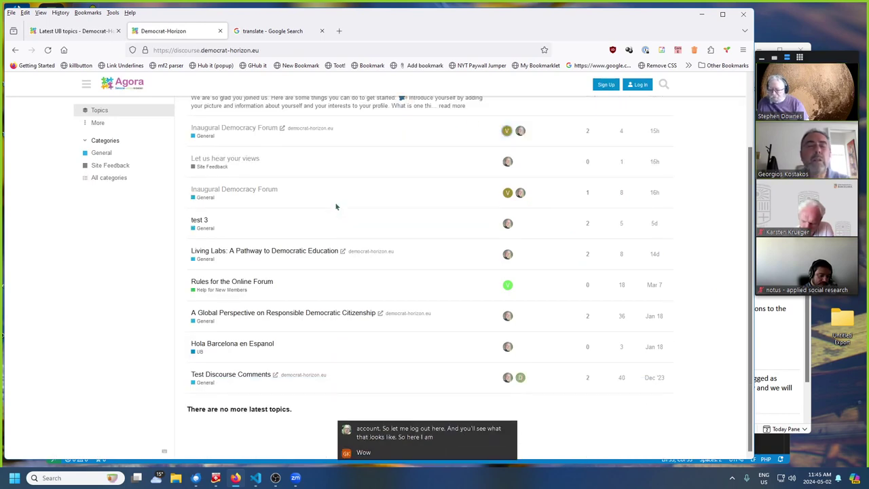
{"action": "scroll", "coordinate": [335, 204], "scroll_direction": "up", "scroll_amount": 2}
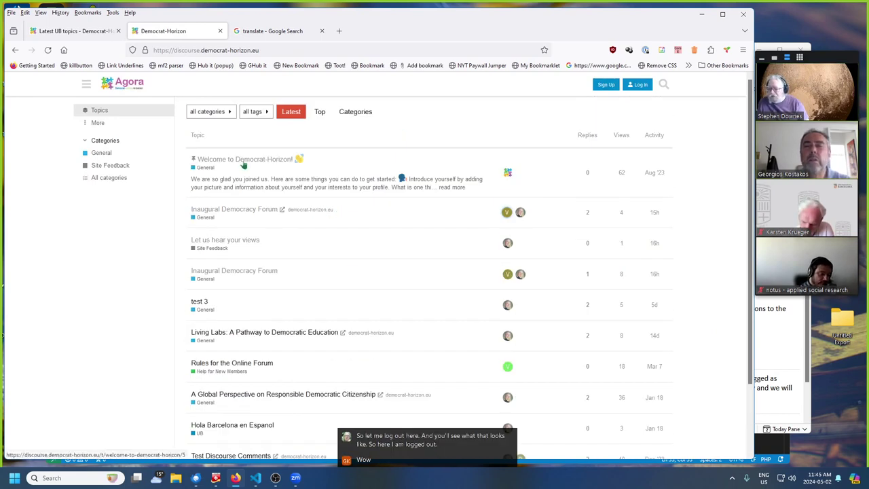
{"action": "left_click", "coordinate": [243, 164]}
{"action": "scroll", "coordinate": [293, 285], "scroll_direction": "down", "scroll_amount": 1}
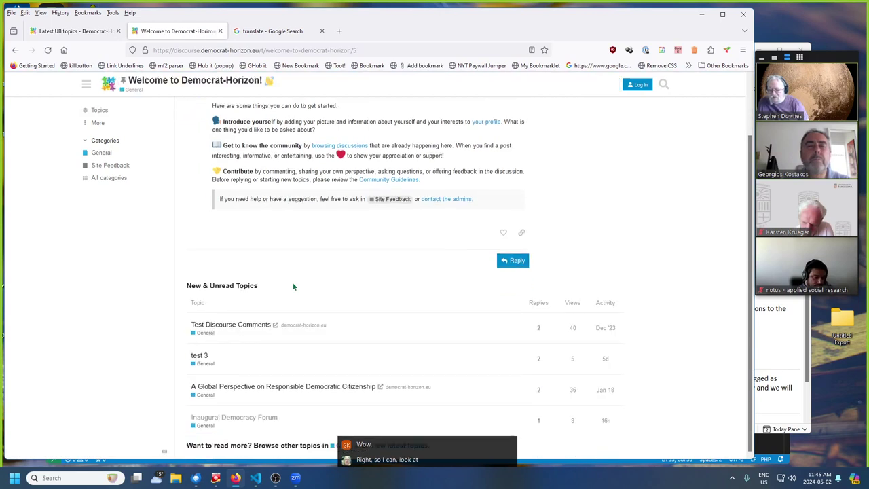
{"action": "scroll", "coordinate": [294, 285], "scroll_direction": "up", "scroll_amount": 1}
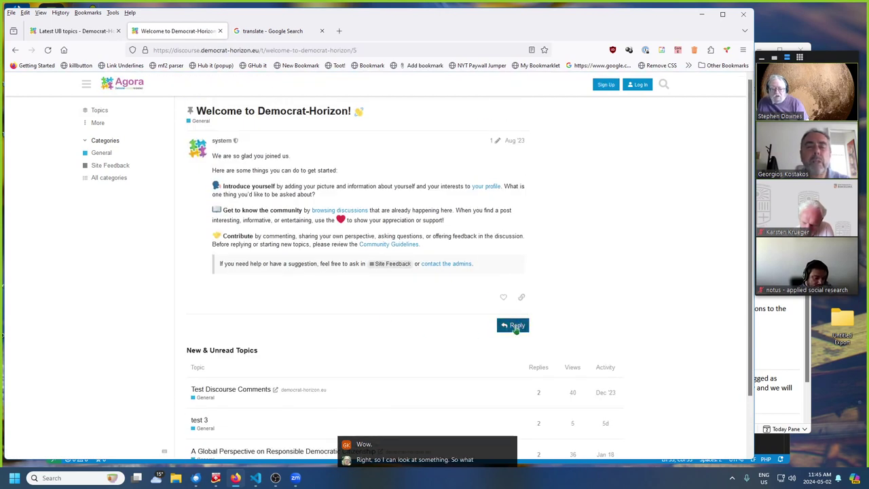
- Attempt a reply as a visitor, bring up the Create your account form, then dismiss it
{"action": "left_click", "coordinate": [515, 324]}
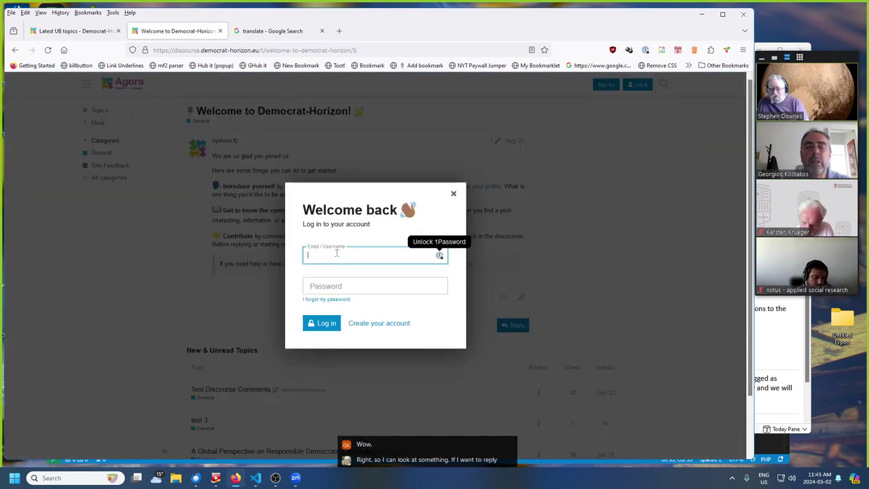
{"action": "left_click", "coordinate": [382, 324]}
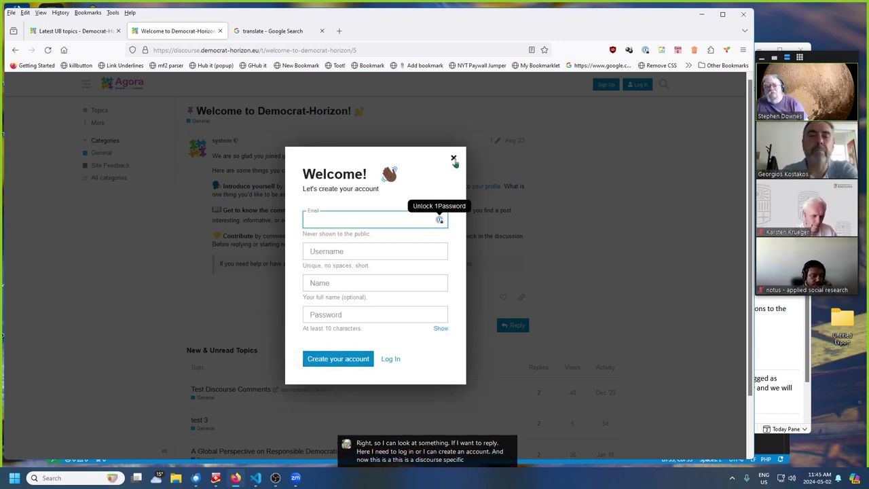
{"action": "left_click", "coordinate": [453, 159]}
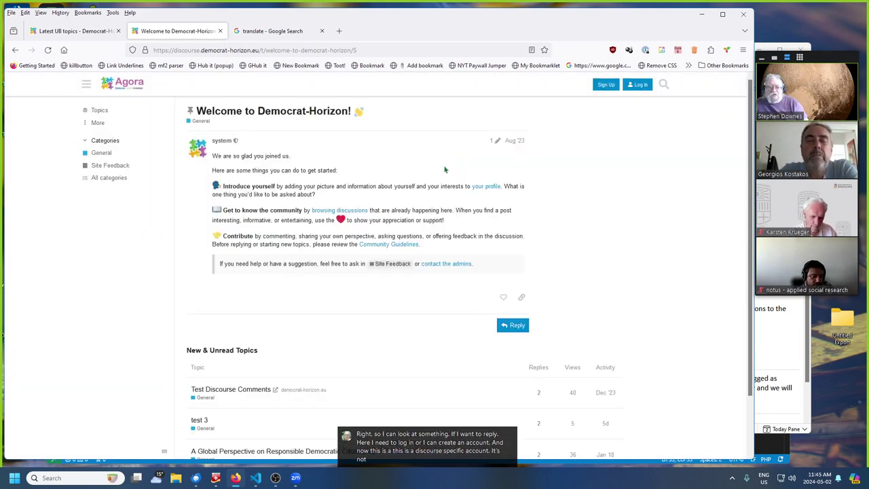
- Refresh the logged-out UB topics tab, then change the welcome tab's address to agora.democrat-horizon.eu
{"action": "left_click", "coordinate": [52, 35]}
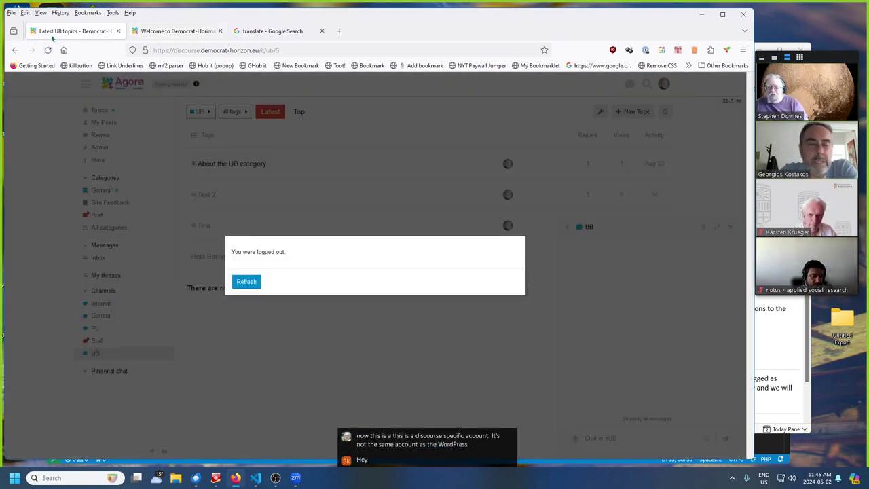
{"action": "left_click", "coordinate": [247, 283]}
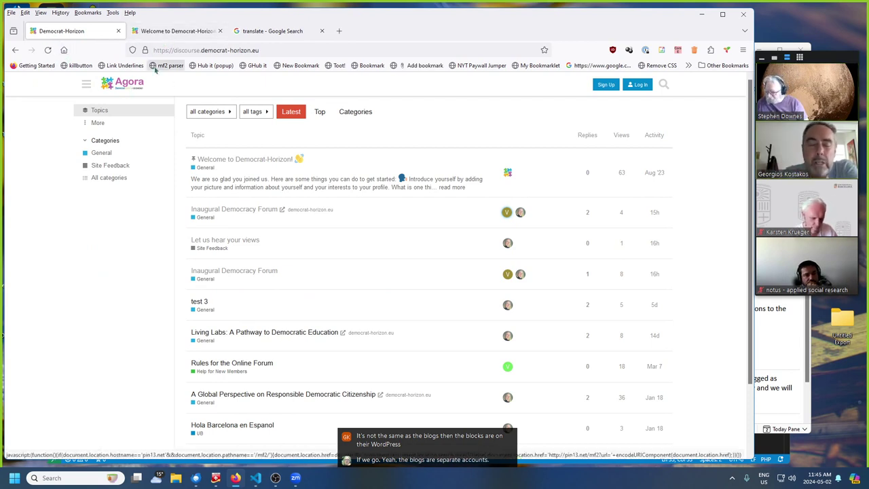
{"action": "left_click", "coordinate": [192, 34]}
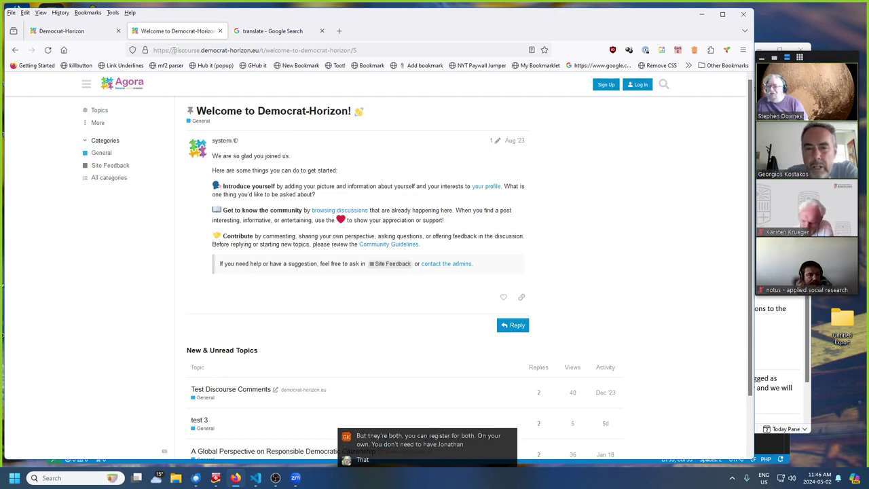
{"action": "left_click_drag", "start_coordinate": [174, 50], "coordinate": [201, 51]}
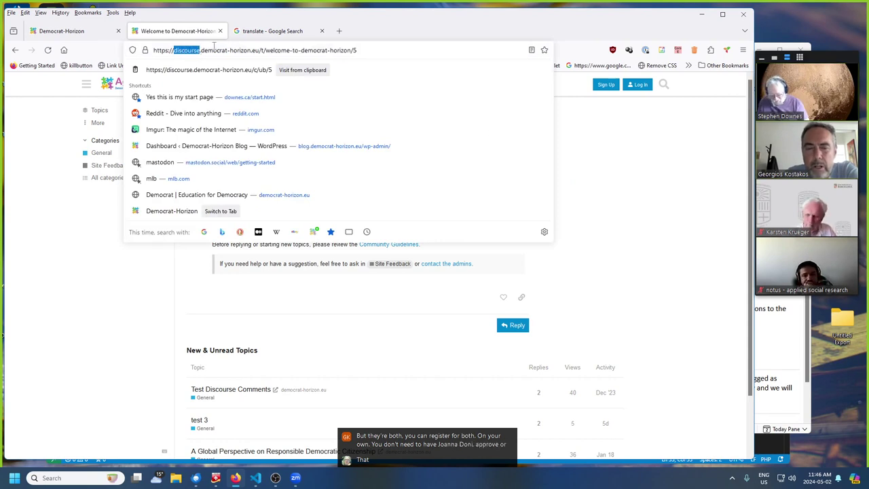
{"action": "type", "text": "agora"}
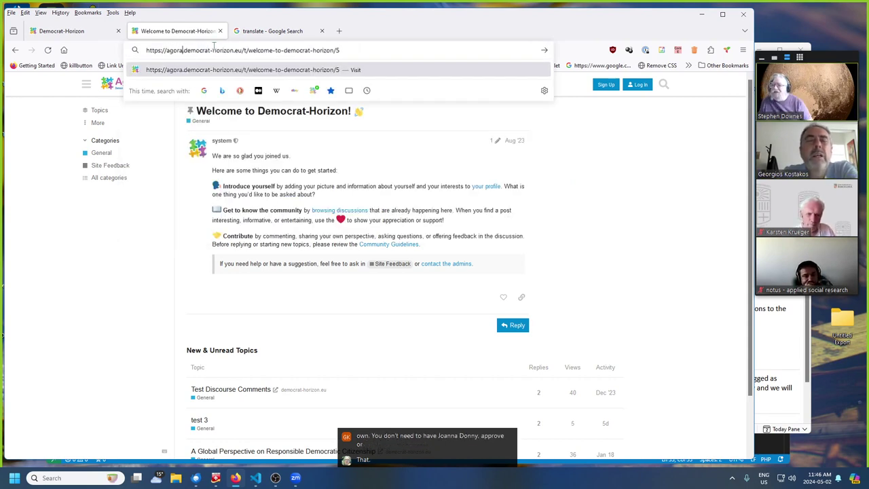
{"action": "left_click_drag", "start_coordinate": [244, 50], "coordinate": [685, 4]}
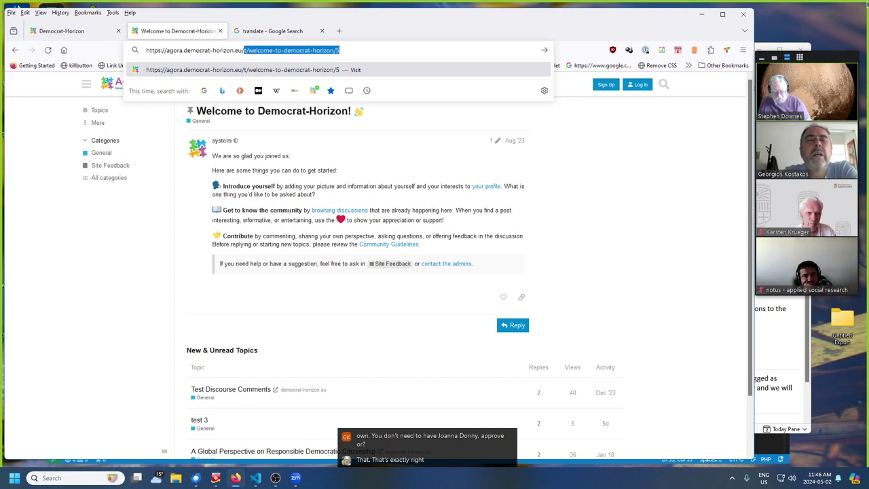
{"action": "key", "text": "BackSpace"}
{"action": "key", "text": "Return"}
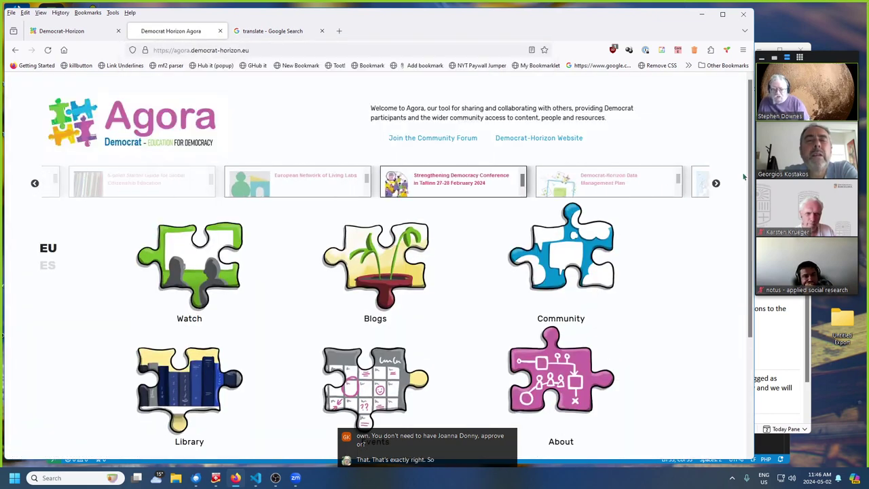
- Open the Blogs panel and the Inaugural Democracy Forum blog post
{"action": "scroll", "coordinate": [385, 278], "scroll_direction": "down", "scroll_amount": 2}
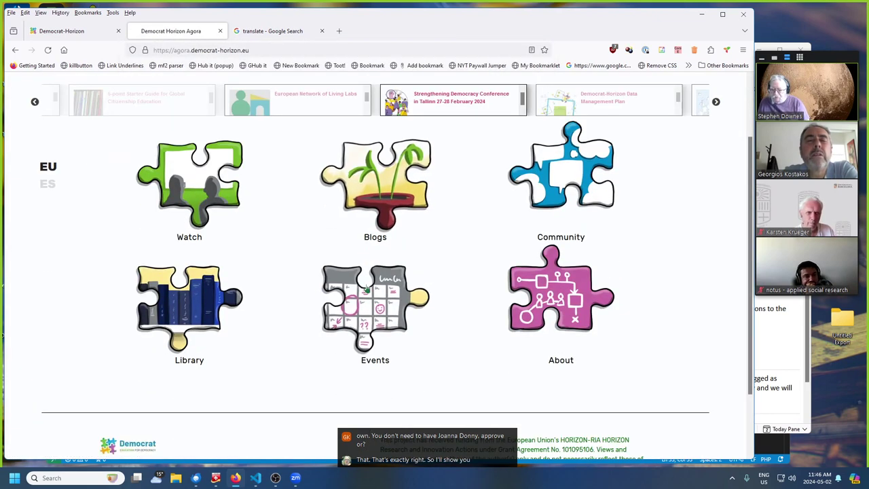
{"action": "left_click", "coordinate": [385, 197]}
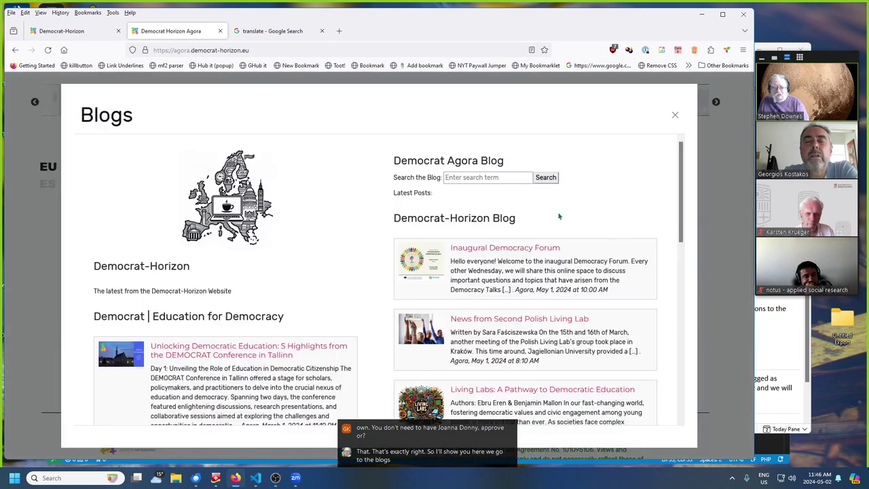
{"action": "left_click", "coordinate": [492, 249]}
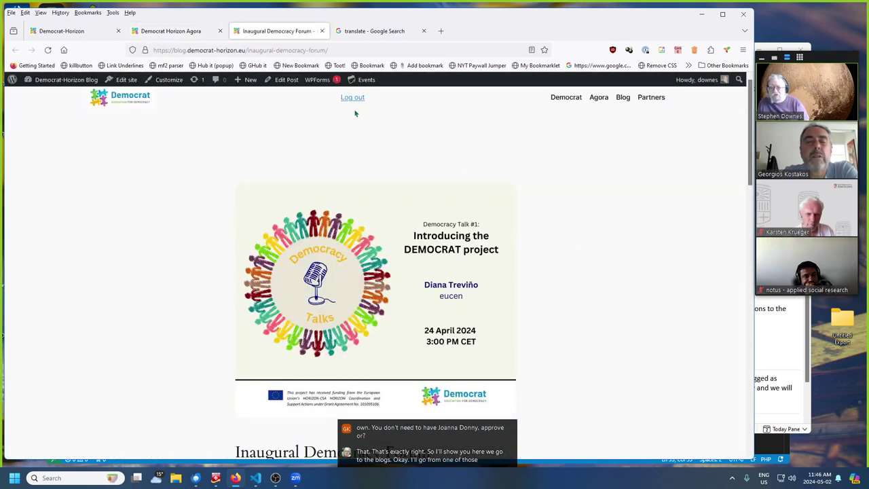
- Open the blog's new-user registration form via its login page, then return to the Agora and close Blogs
{"action": "left_click", "coordinate": [351, 98]}
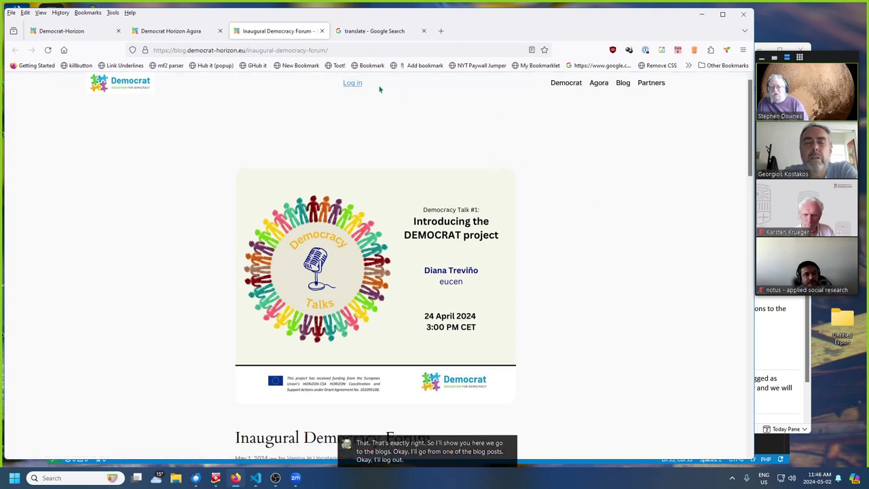
{"action": "left_click", "coordinate": [350, 83]}
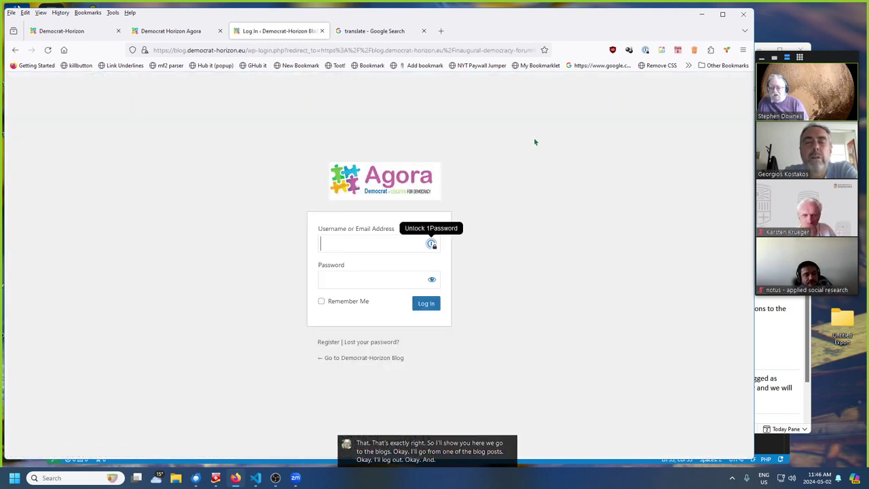
{"action": "left_click", "coordinate": [332, 342]}
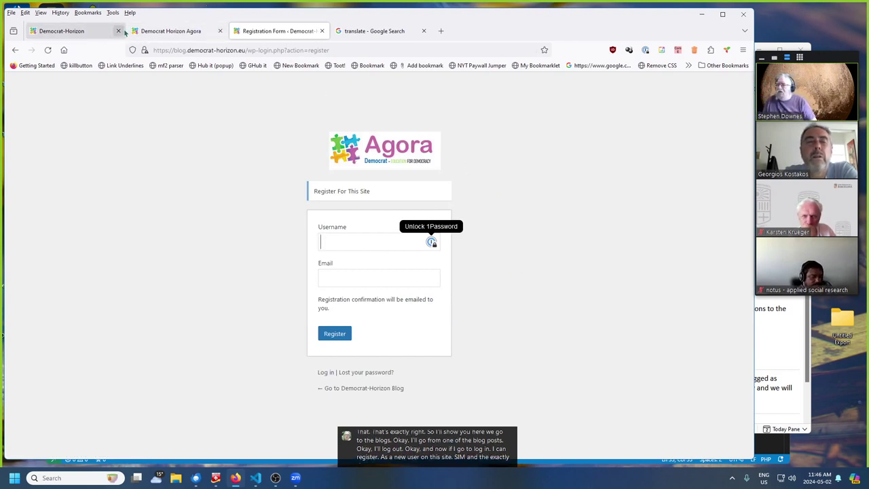
{"action": "left_click", "coordinate": [146, 31]}
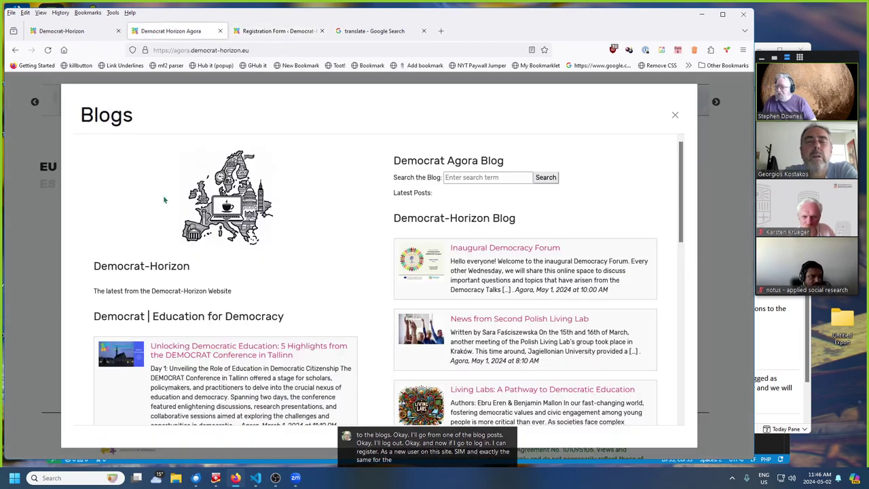
{"action": "left_click", "coordinate": [38, 189]}
- Switch the home page to Spanish, briefly trying Catalan, and open the Democrat ES Blog overview
{"action": "left_click", "coordinate": [42, 184]}
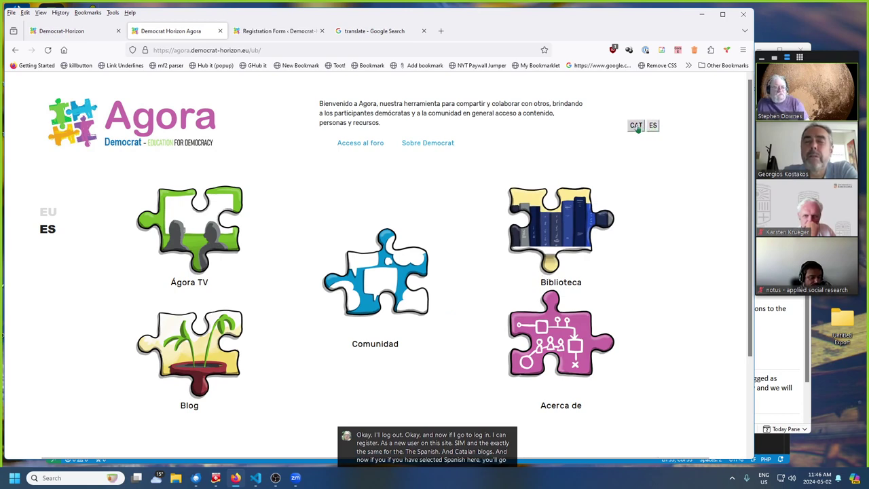
{"action": "left_click", "coordinate": [636, 127]}
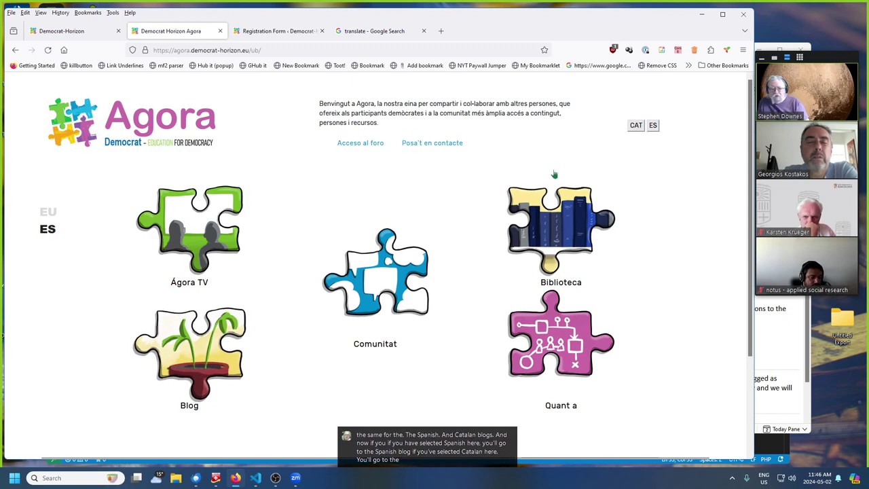
{"action": "left_click", "coordinate": [653, 126]}
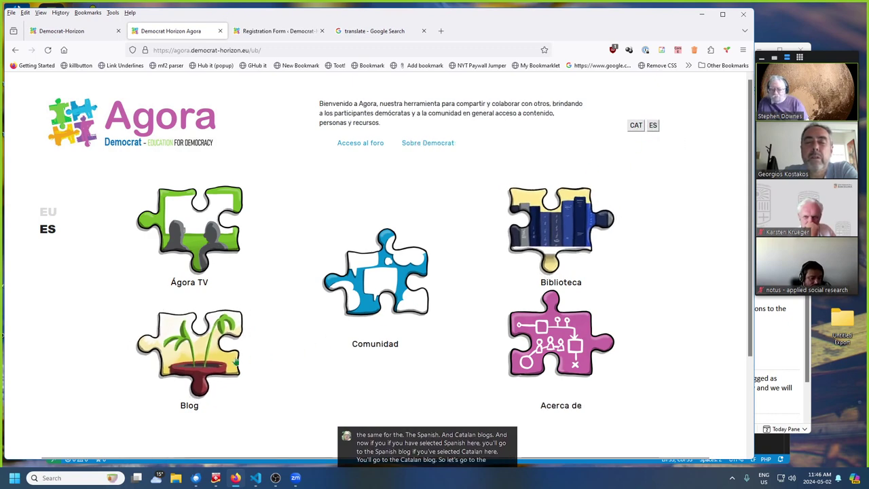
{"action": "left_click", "coordinate": [235, 361]}
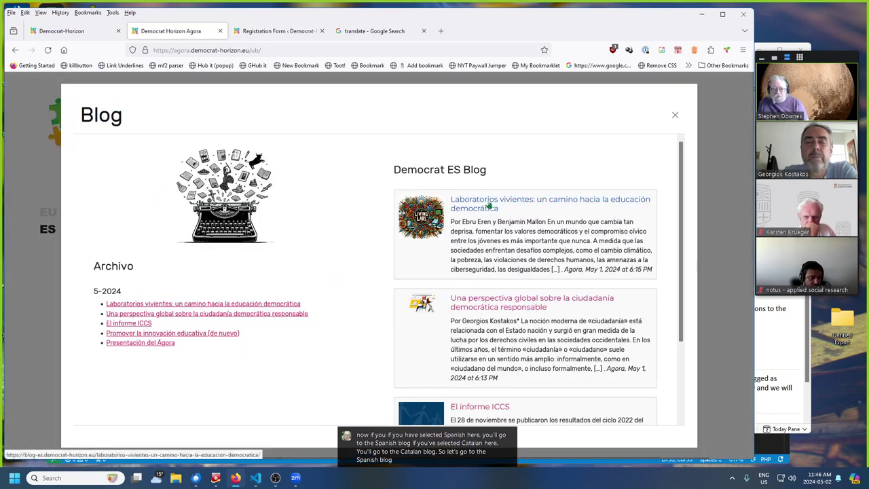
- Open the living labs post, sign out with Salir, and scroll through the post
{"action": "left_click", "coordinate": [488, 204]}
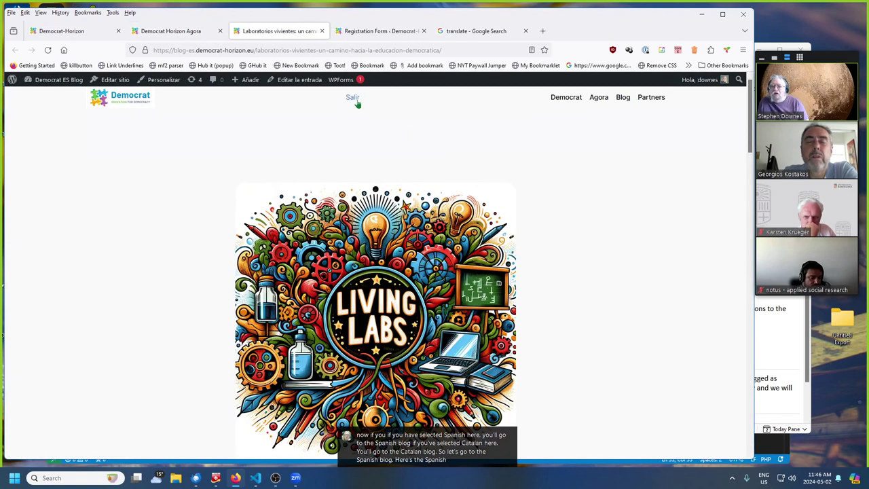
{"action": "left_click", "coordinate": [352, 97]}
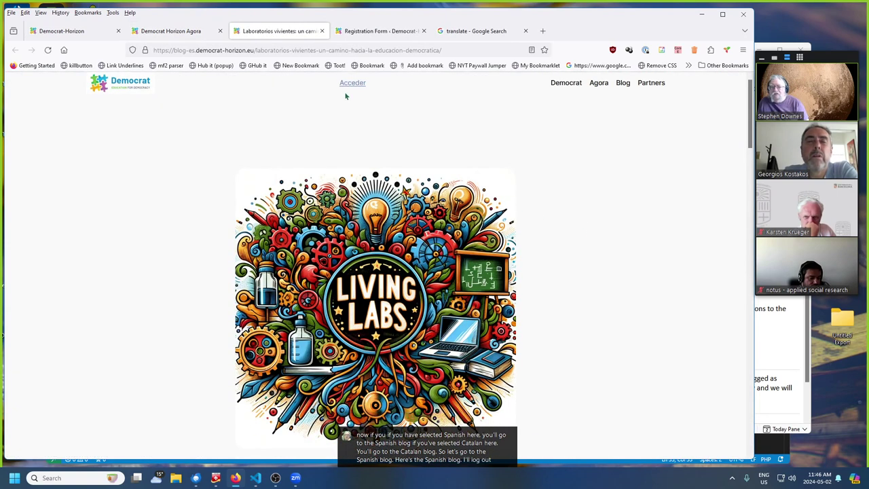
{"action": "scroll", "coordinate": [474, 252], "scroll_direction": "down", "scroll_amount": 3}
{"action": "scroll", "coordinate": [466, 252], "scroll_direction": "up", "scroll_amount": 2}
{"action": "scroll", "coordinate": [462, 257], "scroll_direction": "down", "scroll_amount": 12}
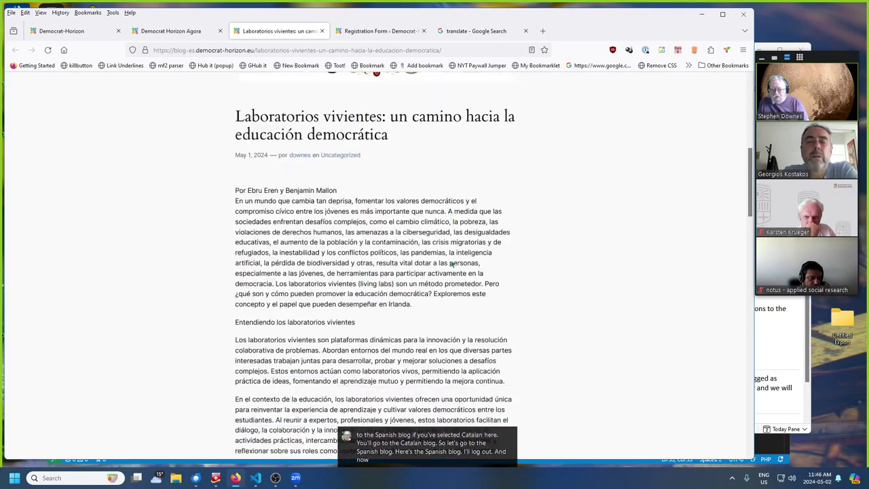
{"action": "scroll", "coordinate": [448, 264], "scroll_direction": "down", "scroll_amount": 10}
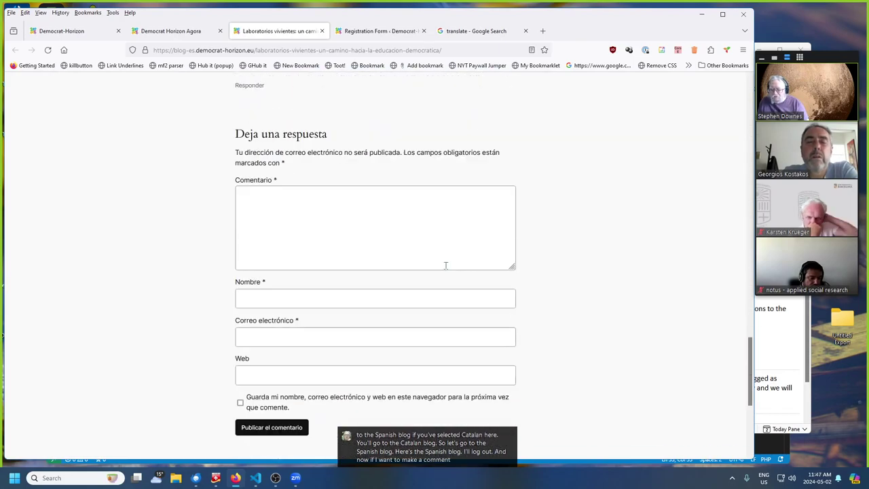
{"action": "scroll", "coordinate": [388, 190], "scroll_direction": "up", "scroll_amount": 20}
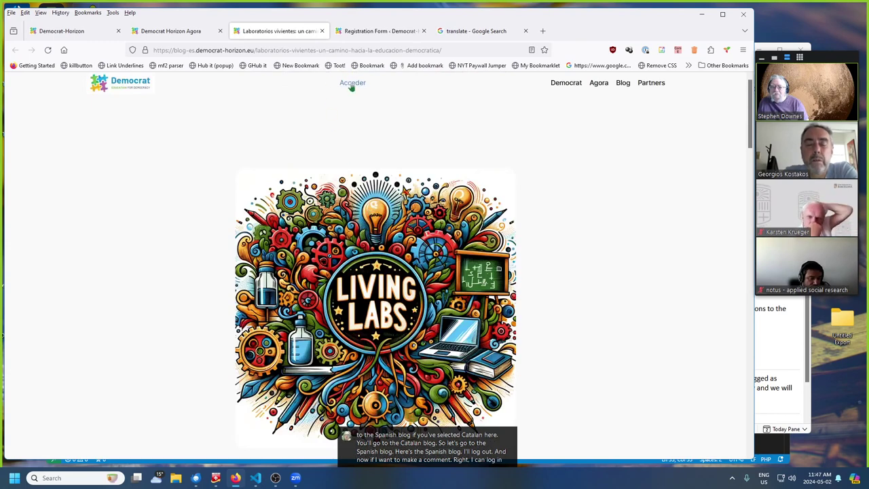
- Visit the Acceder and Registro pages, check the language list keeping Español, then close the page
{"action": "left_click", "coordinate": [353, 83]}
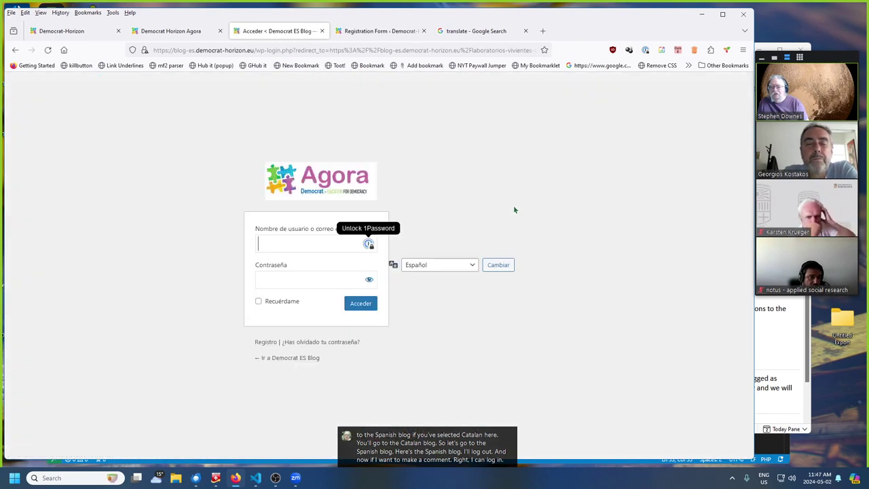
{"action": "left_click", "coordinate": [264, 341]}
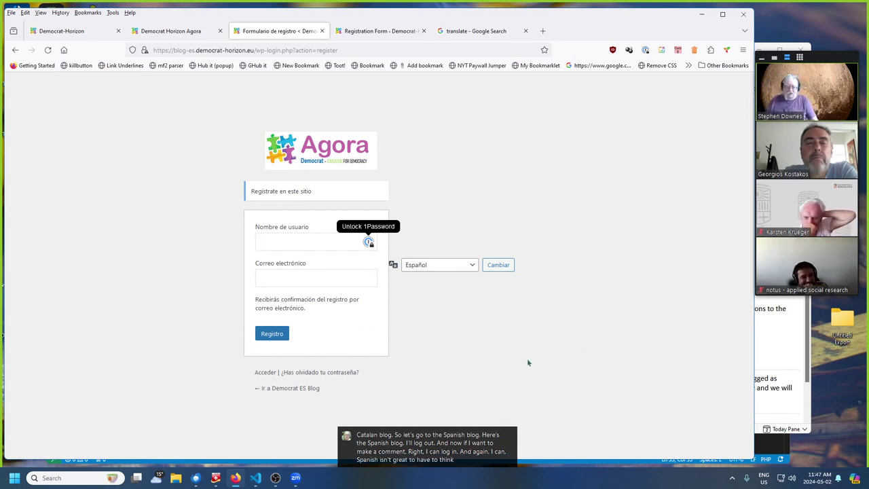
{"action": "left_click", "coordinate": [474, 265]}
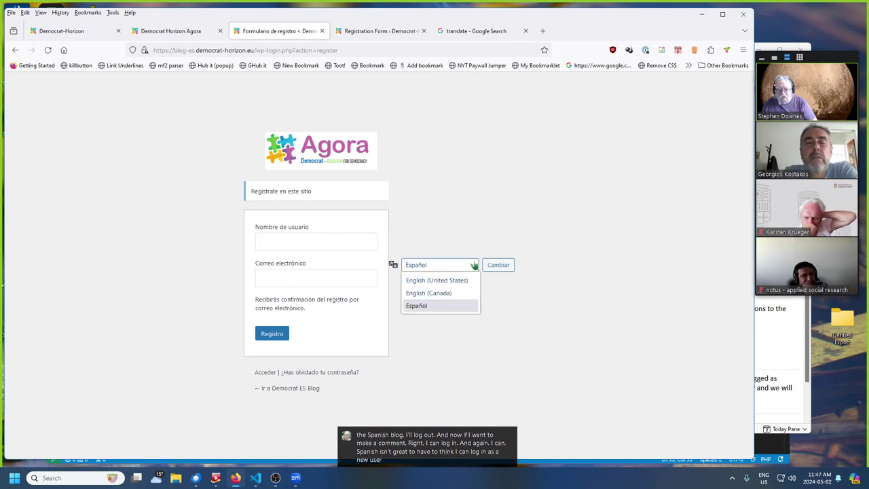
{"action": "left_click", "coordinate": [474, 265]}
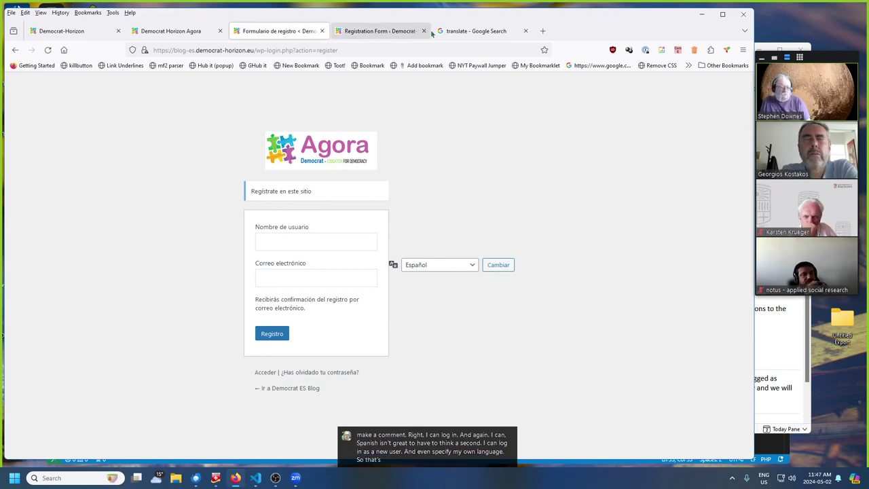
{"action": "left_click", "coordinate": [322, 32]}
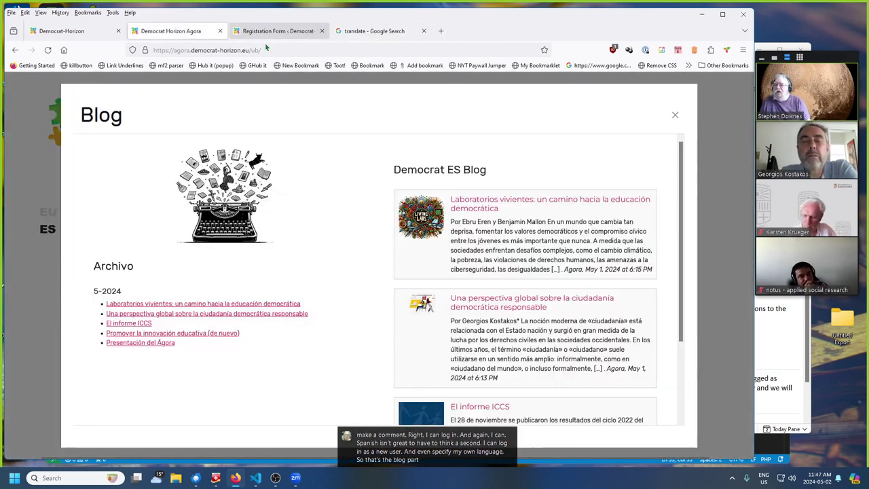
- Close the Democrat Horizon Agora tab to reveal the Register For This Site form
{"action": "left_click", "coordinate": [222, 32]}
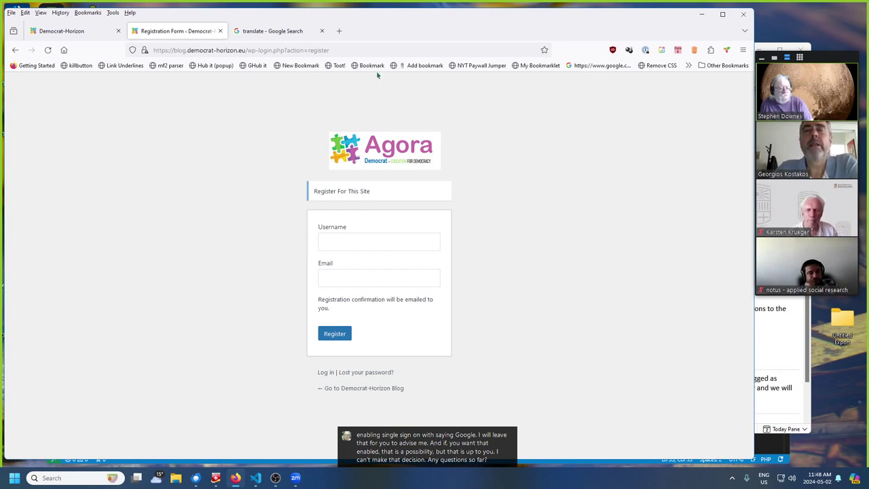
- Use the forum tab's Back history list to return to the Democrat Horizon Agora page
{"action": "left_click", "coordinate": [71, 35]}
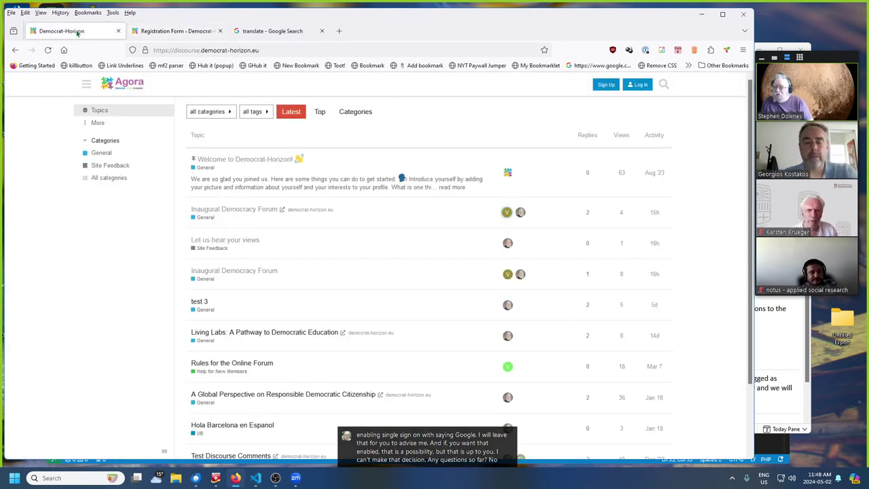
{"action": "left_click", "coordinate": [173, 31]}
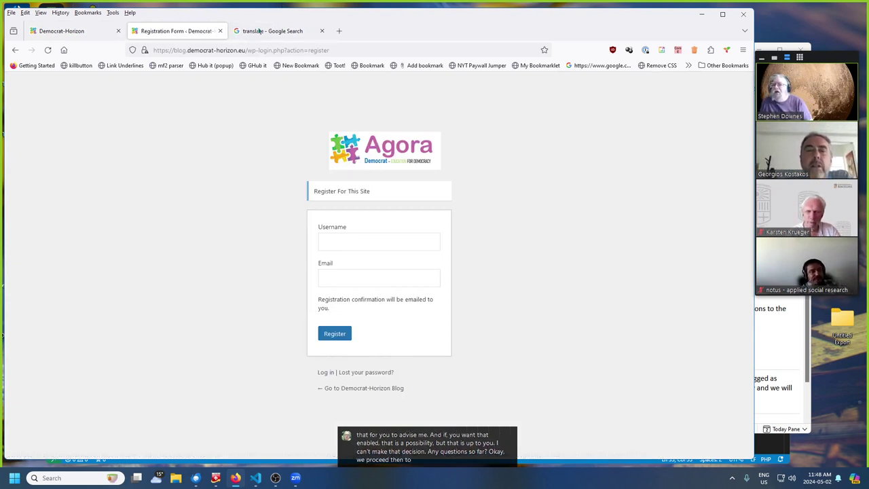
{"action": "right_click", "coordinate": [15, 50]}
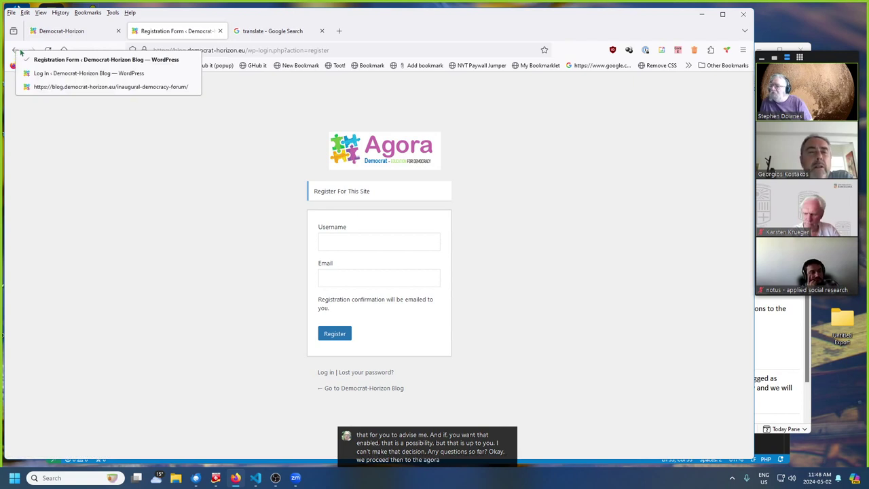
{"action": "left_click", "coordinate": [71, 184]}
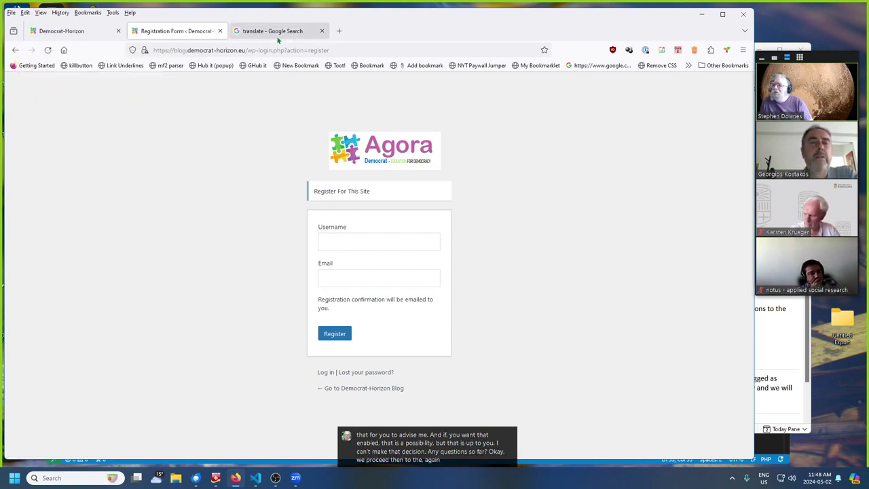
{"action": "left_click", "coordinate": [50, 32]}
{"action": "right_click", "coordinate": [15, 50]}
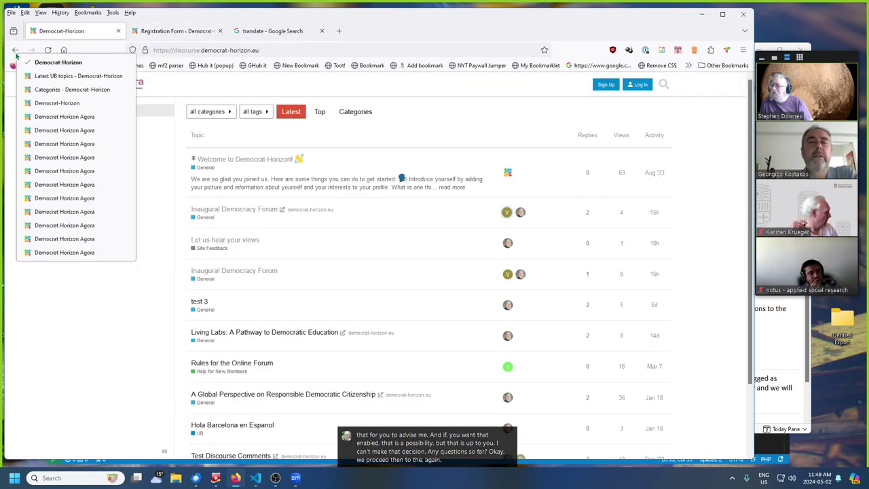
{"action": "left_click", "coordinate": [54, 116]}
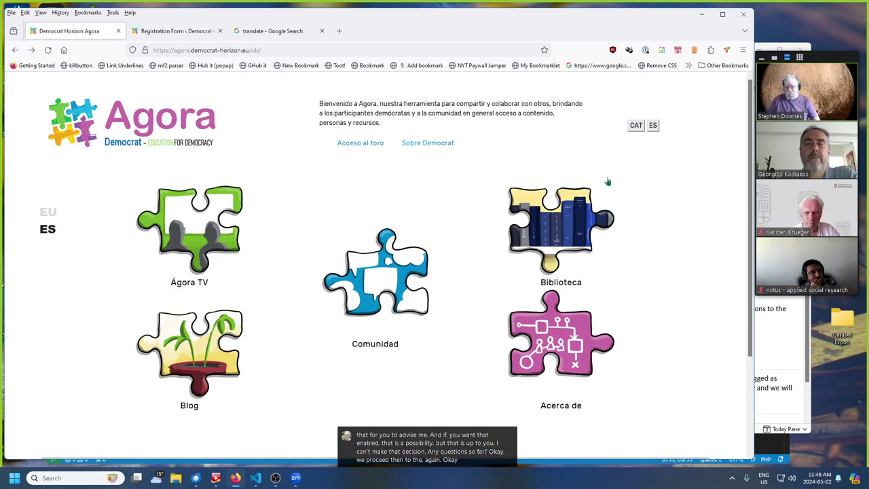
- Open Ágora TV and play the last interview in its video list, then close it
{"action": "left_click", "coordinate": [205, 229]}
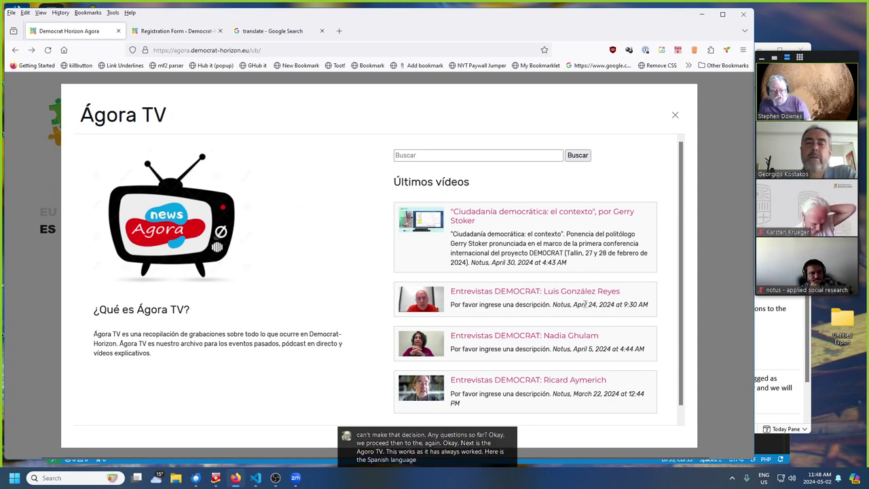
{"action": "scroll", "coordinate": [584, 306], "scroll_direction": "down", "scroll_amount": 1}
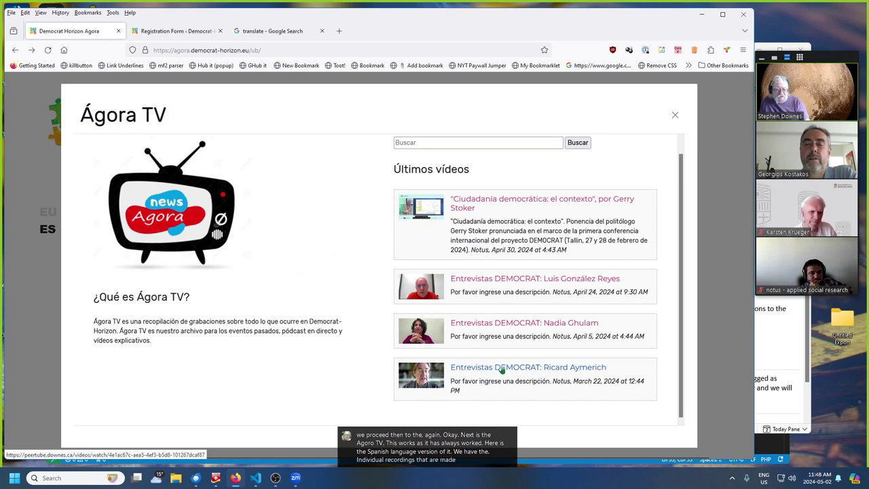
{"action": "left_click", "coordinate": [502, 370]}
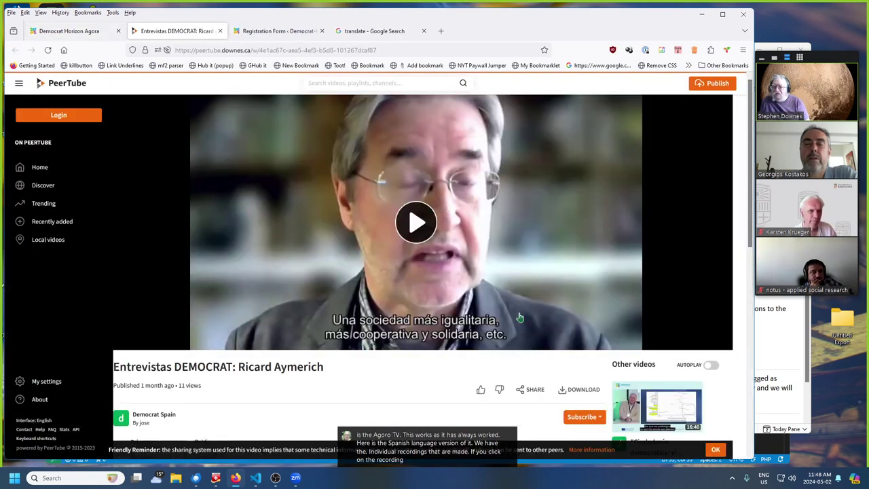
{"action": "left_click", "coordinate": [417, 223]}
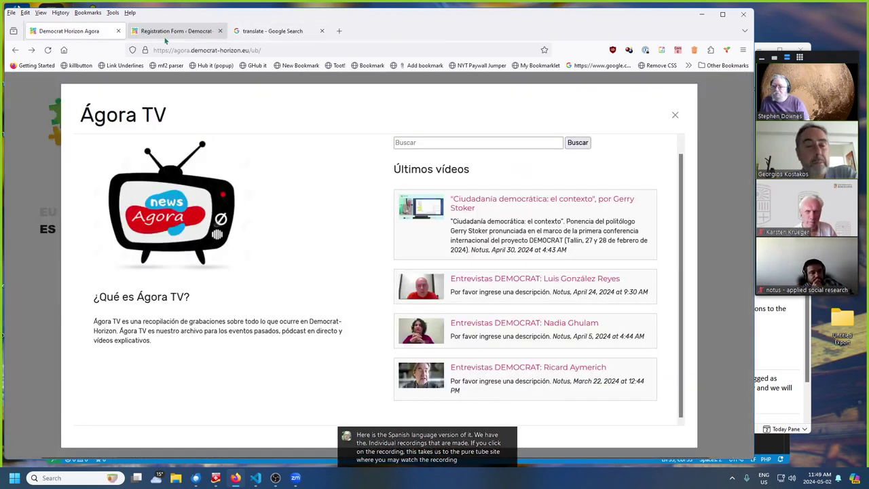
{"action": "left_click", "coordinate": [219, 31]}
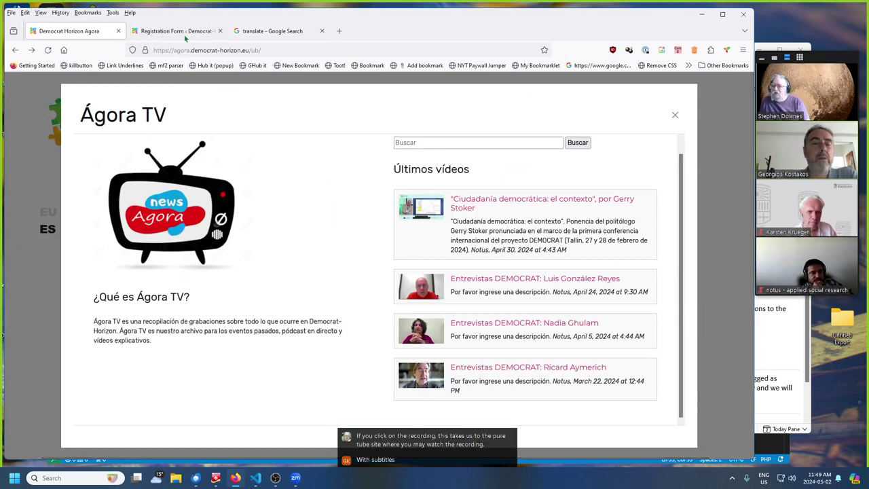
- Preview the 'Ciudadanía democrática: el contexto' talk and the third interview, then close Ágora TV
{"action": "left_click", "coordinate": [472, 199]}
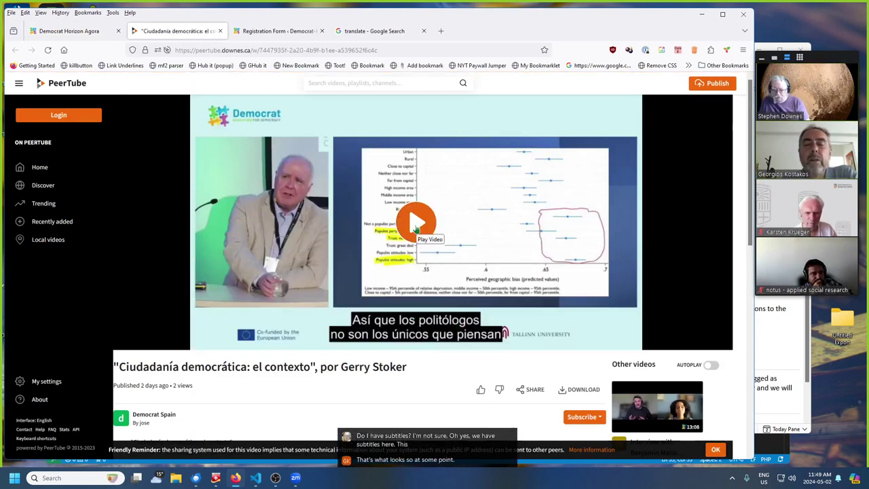
{"action": "left_click", "coordinate": [415, 228]}
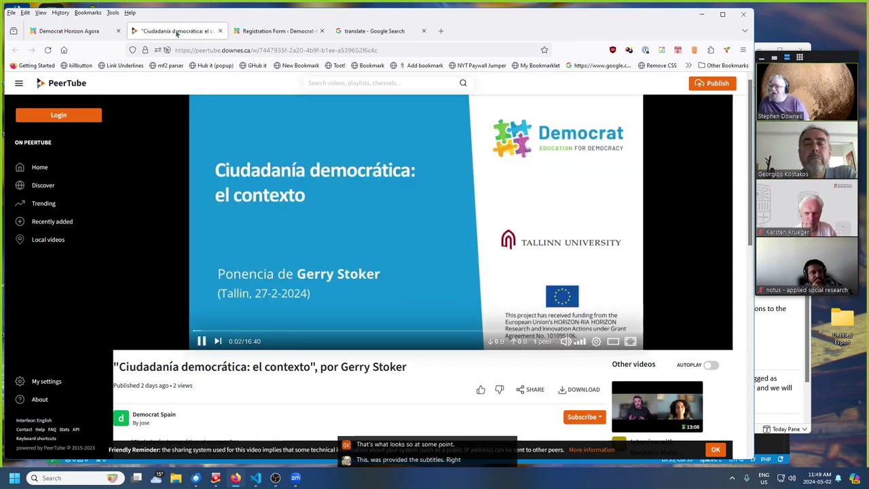
{"action": "left_click", "coordinate": [221, 31]}
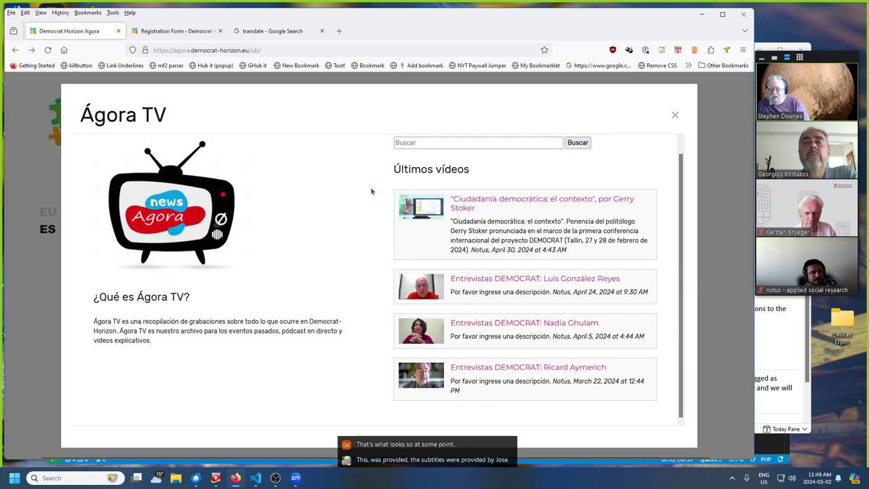
{"action": "left_click", "coordinate": [545, 326]}
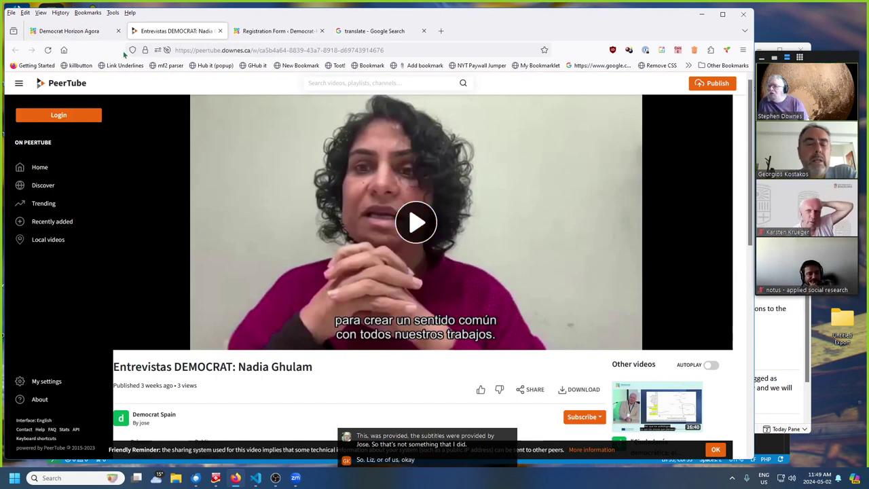
{"action": "left_click", "coordinate": [220, 31]}
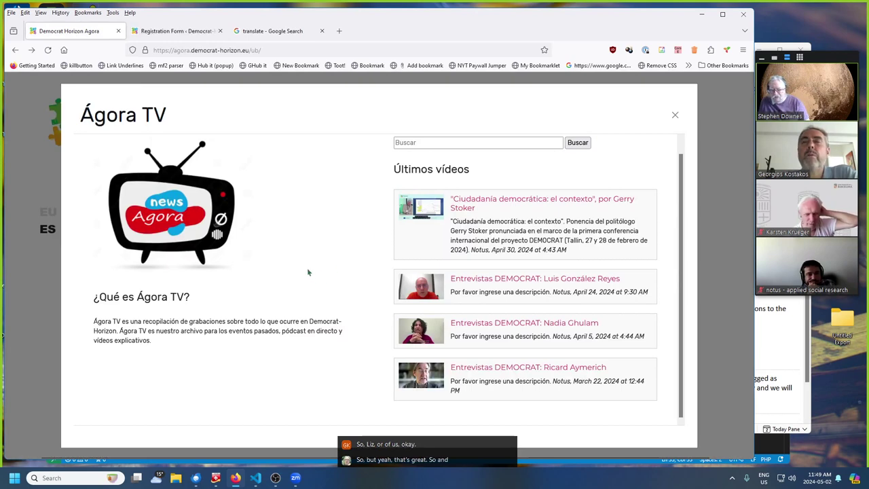
{"action": "left_click", "coordinate": [37, 231]}
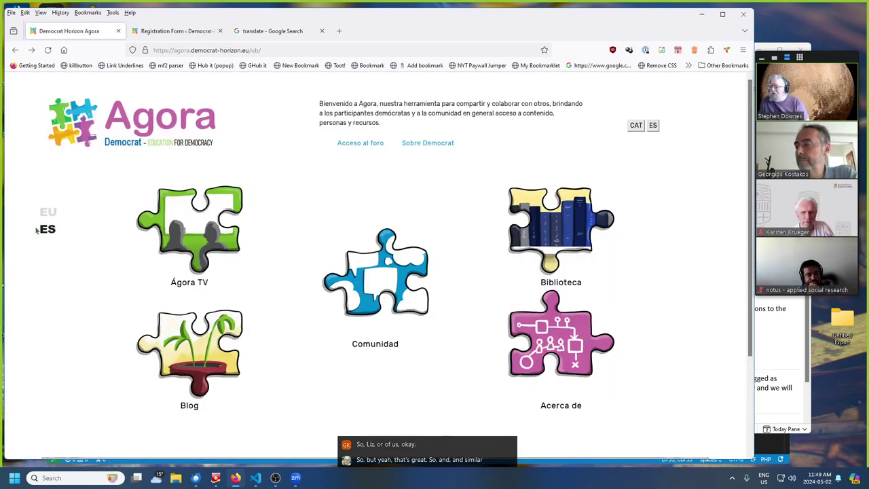
- Load the English home page via EU, open and close the Watch panel twice, then scroll down
{"action": "left_click", "coordinate": [48, 212]}
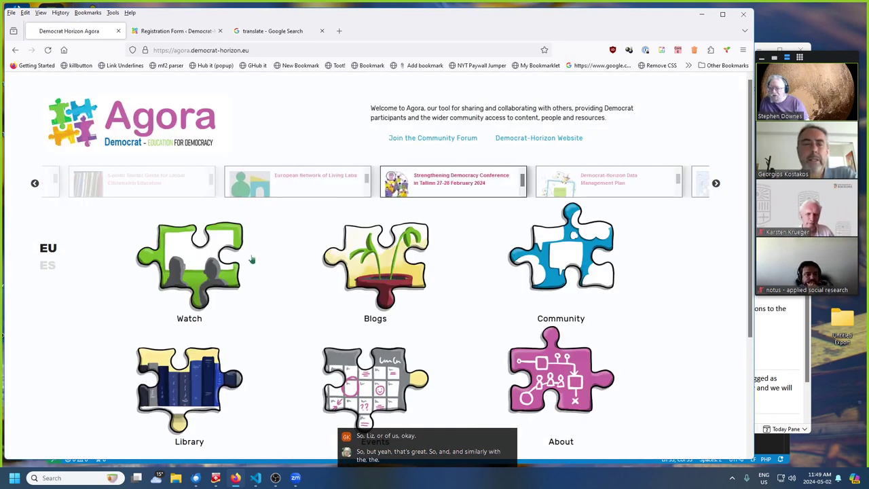
{"action": "left_click", "coordinate": [219, 292]}
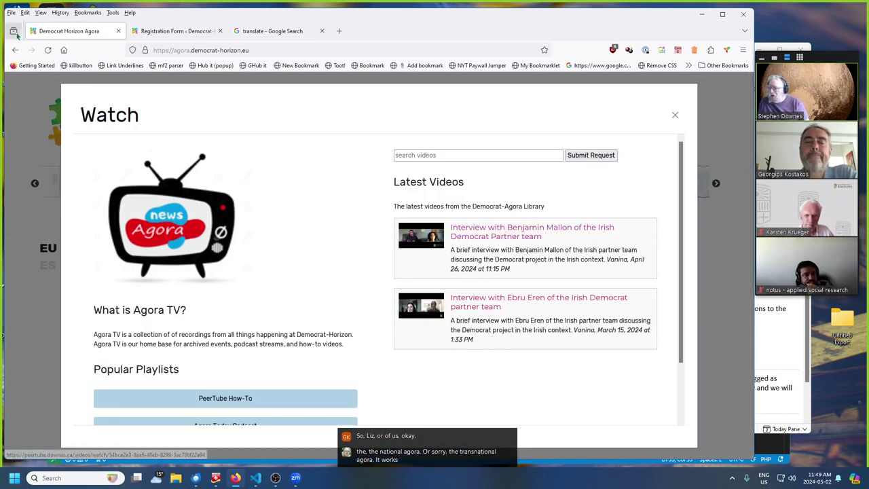
{"action": "left_click", "coordinate": [675, 116]}
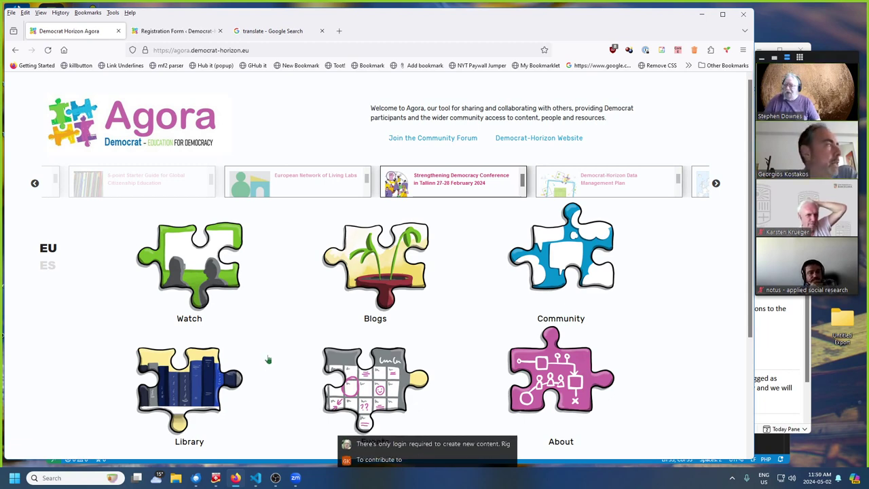
{"action": "left_click", "coordinate": [212, 262]}
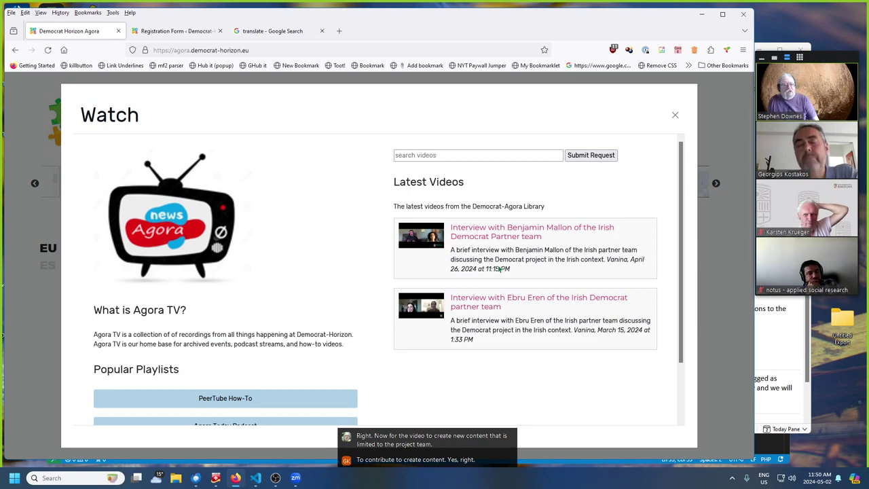
{"action": "left_click", "coordinate": [675, 116]}
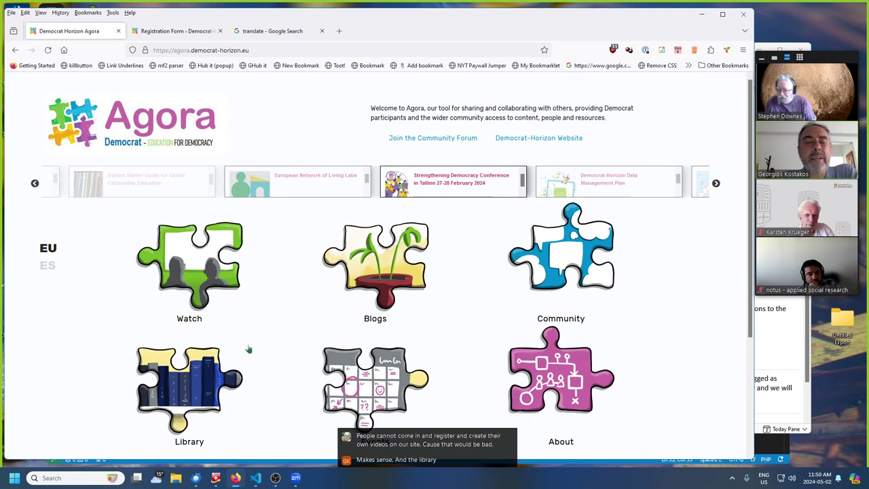
{"action": "scroll", "coordinate": [280, 333], "scroll_direction": "down", "scroll_amount": 2}
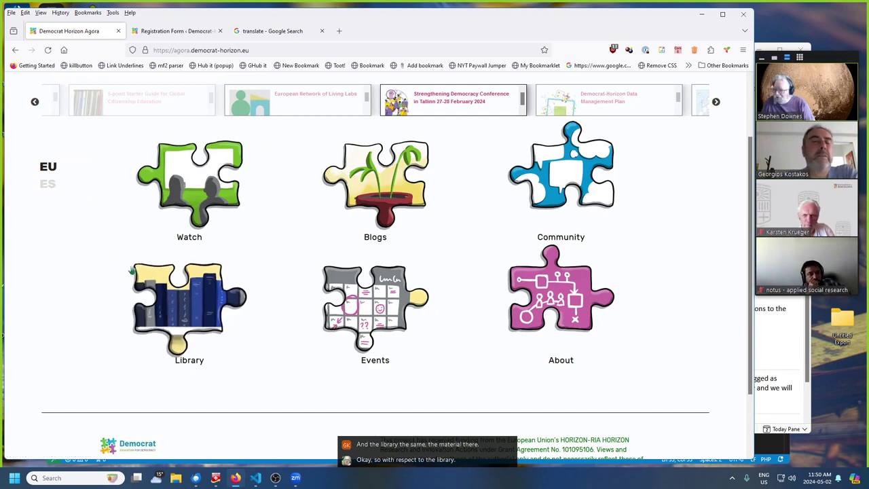
- Go to the Spanish home page and browse its Biblioteca document library before closing it
{"action": "left_click", "coordinate": [156, 275]}
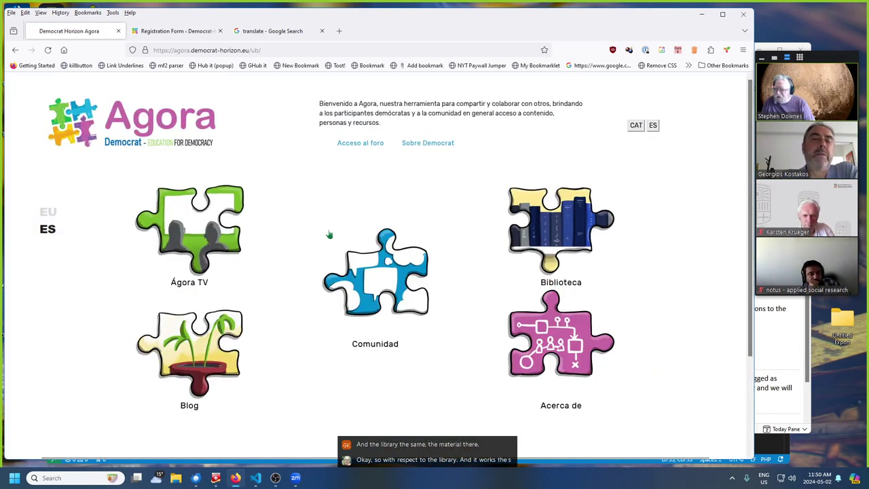
{"action": "left_click", "coordinate": [618, 230]}
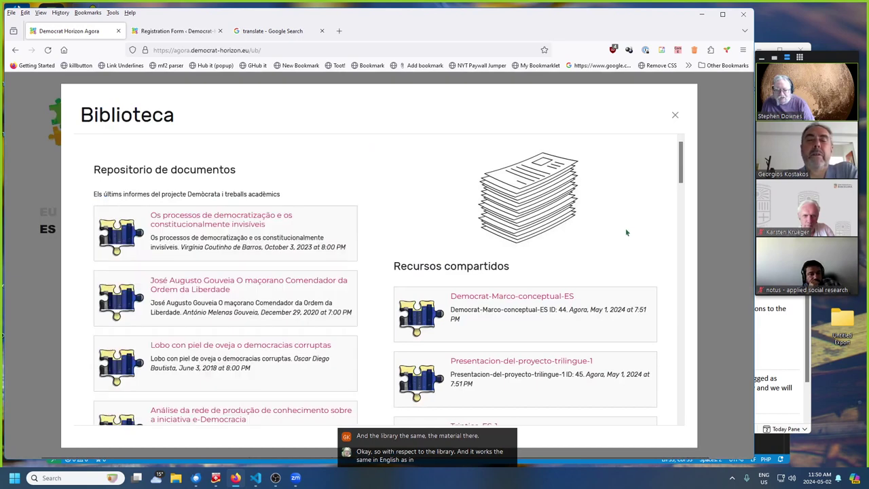
{"action": "scroll", "coordinate": [623, 232], "scroll_direction": "down", "scroll_amount": 2}
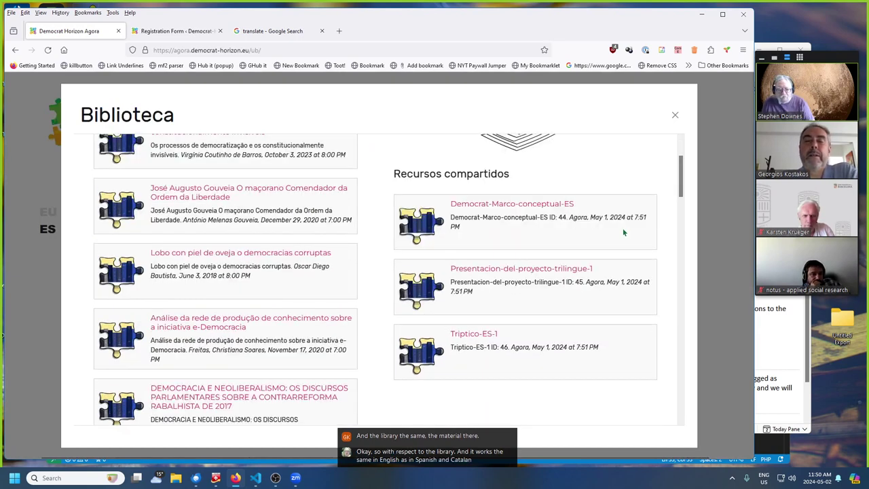
{"action": "scroll", "coordinate": [623, 225], "scroll_direction": "up", "scroll_amount": 2}
{"action": "scroll", "coordinate": [611, 234], "scroll_direction": "down", "scroll_amount": 2}
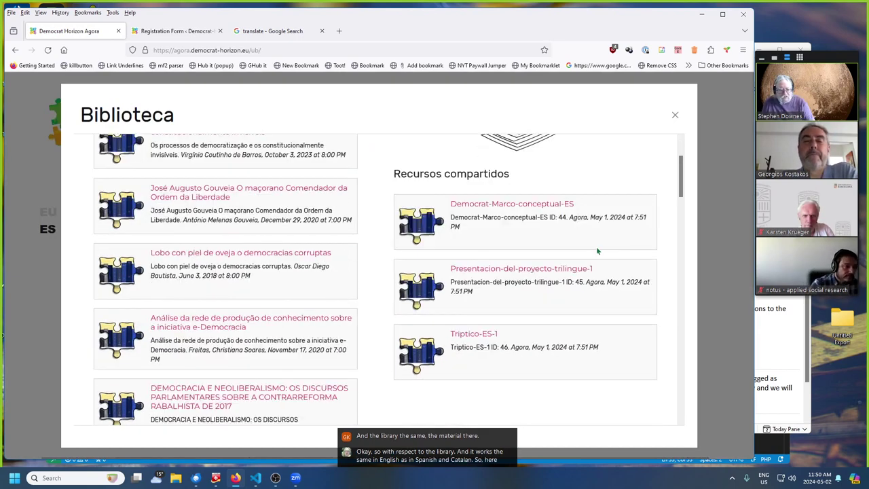
{"action": "scroll", "coordinate": [531, 330], "scroll_direction": "up", "scroll_amount": 2}
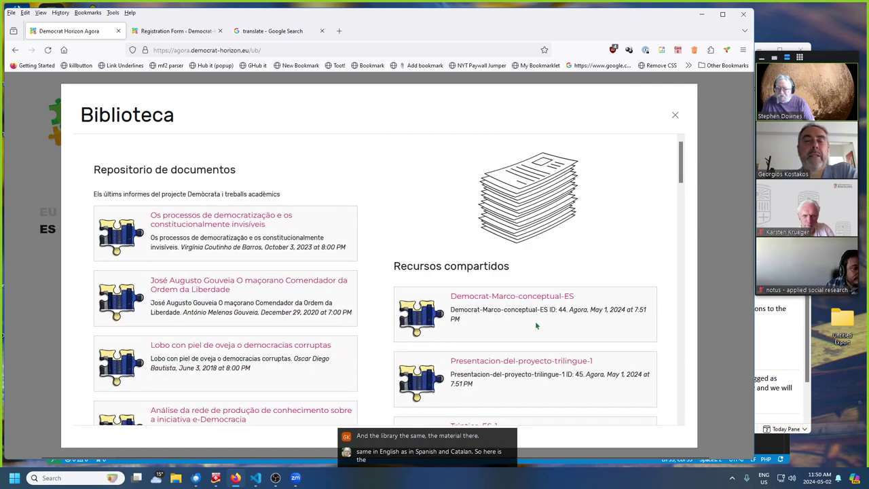
{"action": "left_click", "coordinate": [675, 115]}
- Switch the portal to Catalan, open its Biblioteca, and bring up the Google translate tab
{"action": "left_click", "coordinate": [635, 131]}
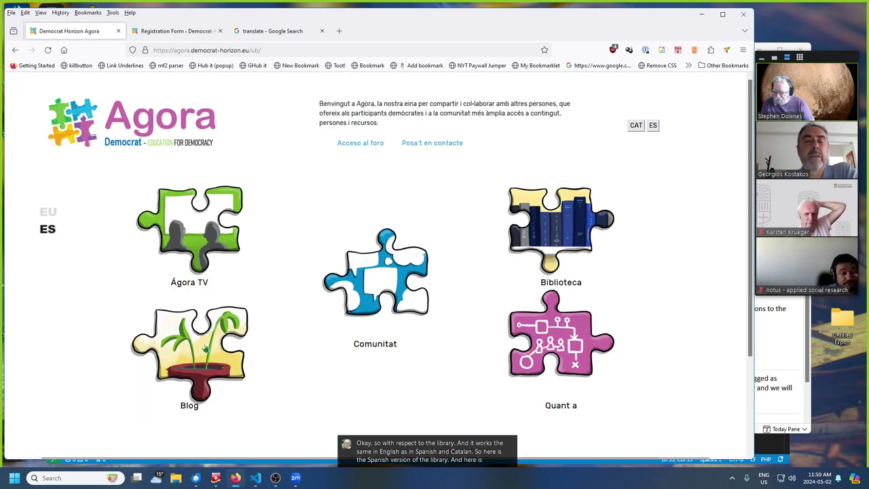
{"action": "left_click", "coordinate": [572, 242]}
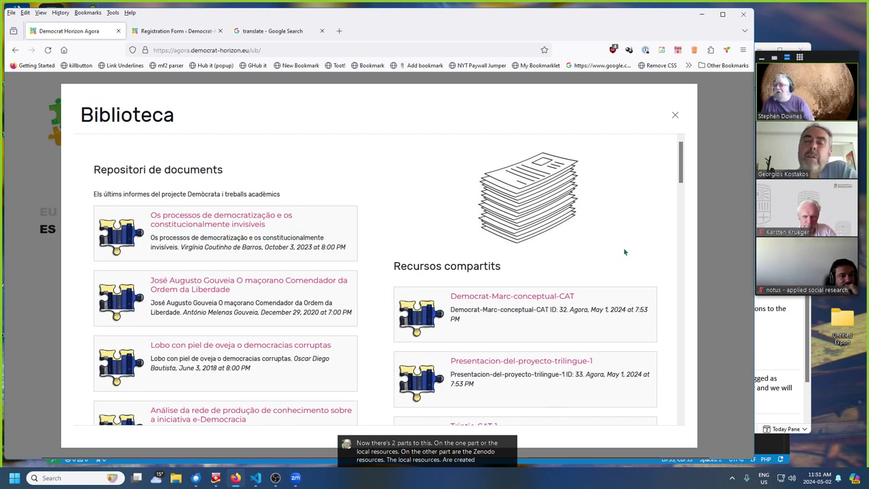
{"action": "left_click", "coordinate": [270, 31]}
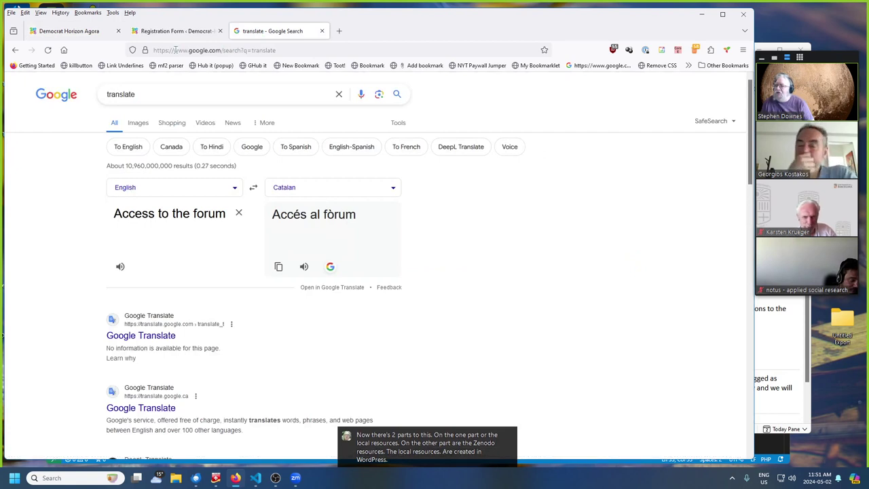
- Replace the address with blog-cat.democrat-horizon.eu/wp-admin to load the Catalan blog dashboard
{"action": "left_click_drag", "start_coordinate": [175, 50], "coordinate": [275, 50]}
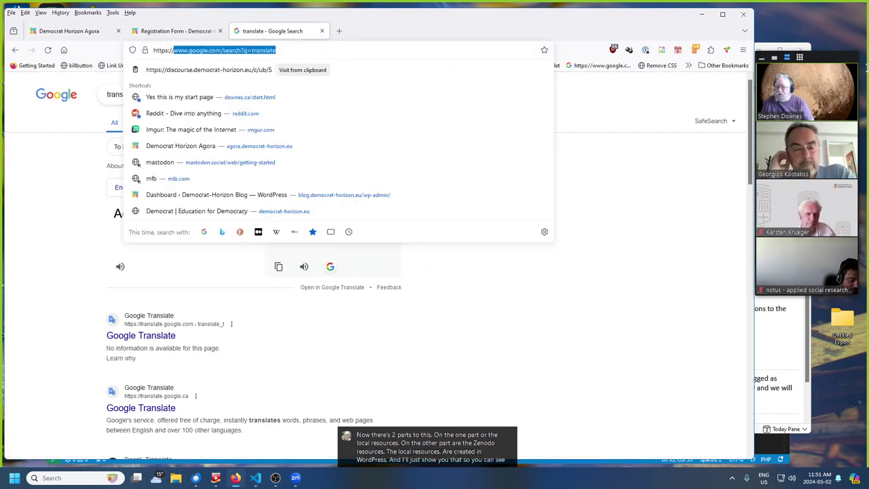
{"action": "type", "text": "b"}
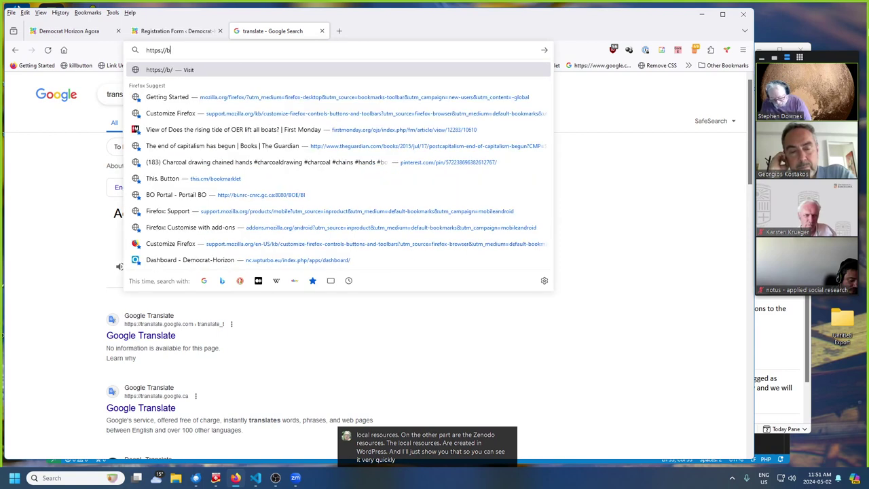
{"action": "type", "text": "log-ca"}
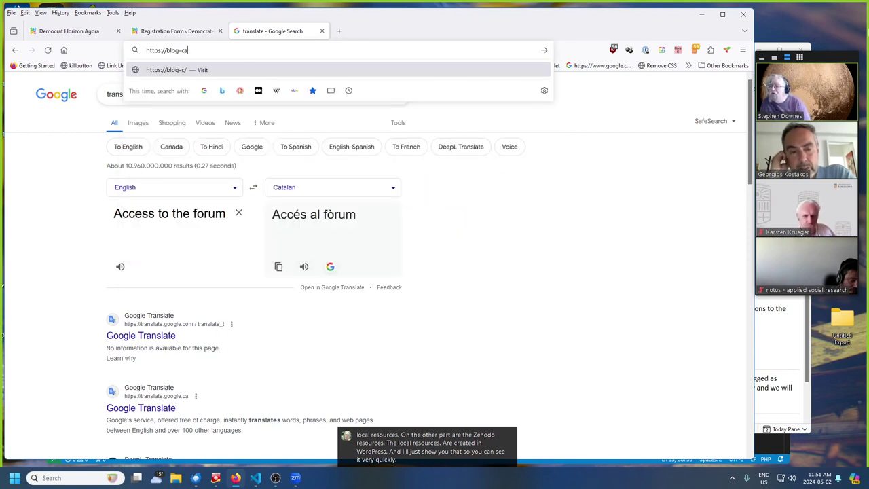
{"action": "type", "text": "t"}
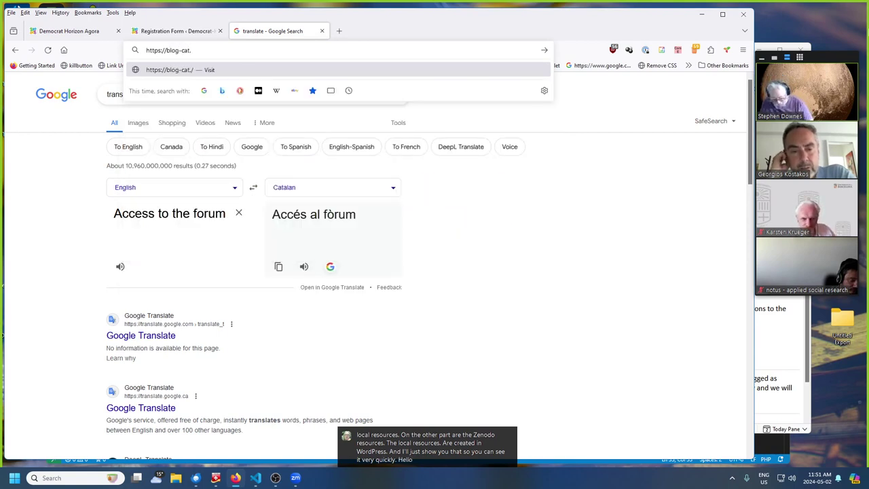
{"action": "type", "text": ".democrat-"}
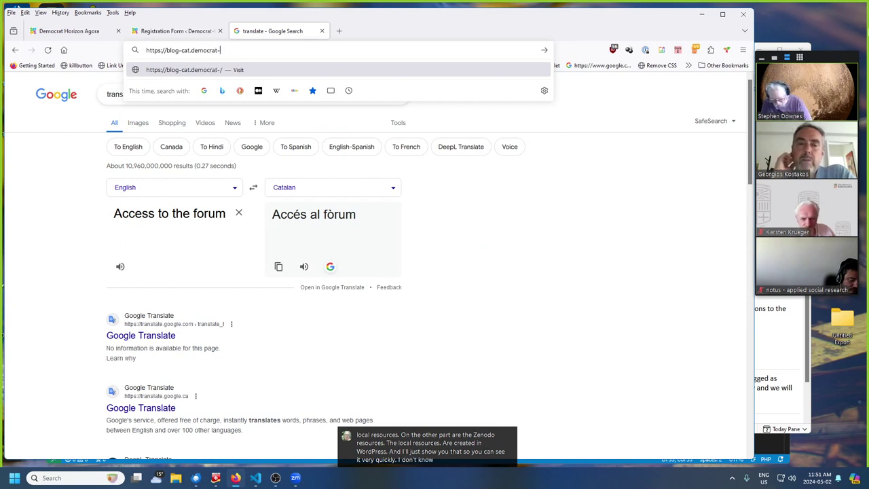
{"action": "type", "text": "horizon.e"}
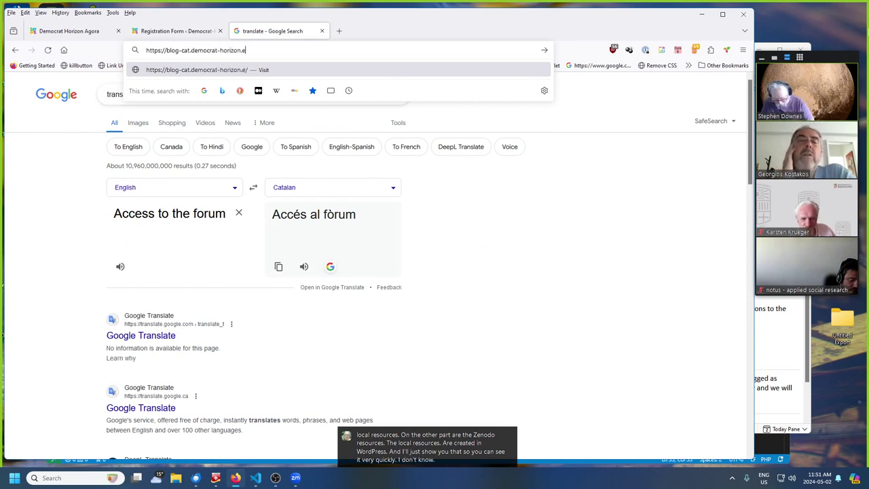
{"action": "type", "text": "u/wp-a"}
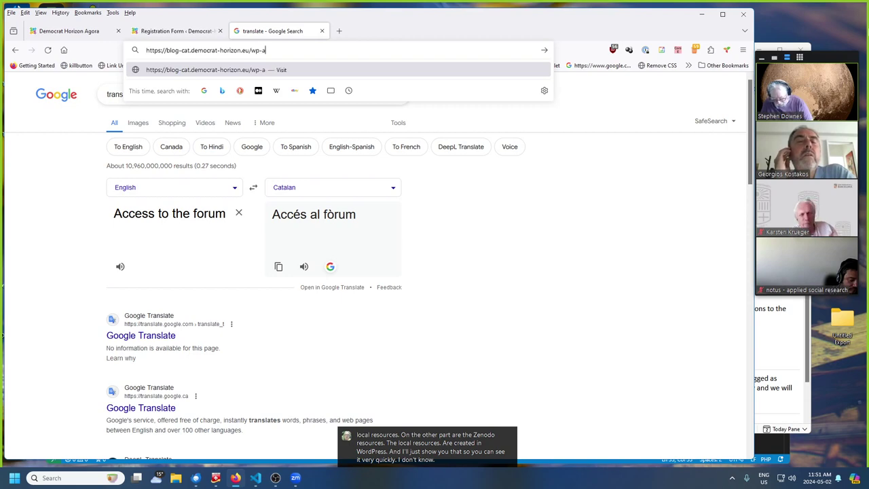
{"action": "type", "text": "dmin"}
{"action": "key", "text": "Return"}
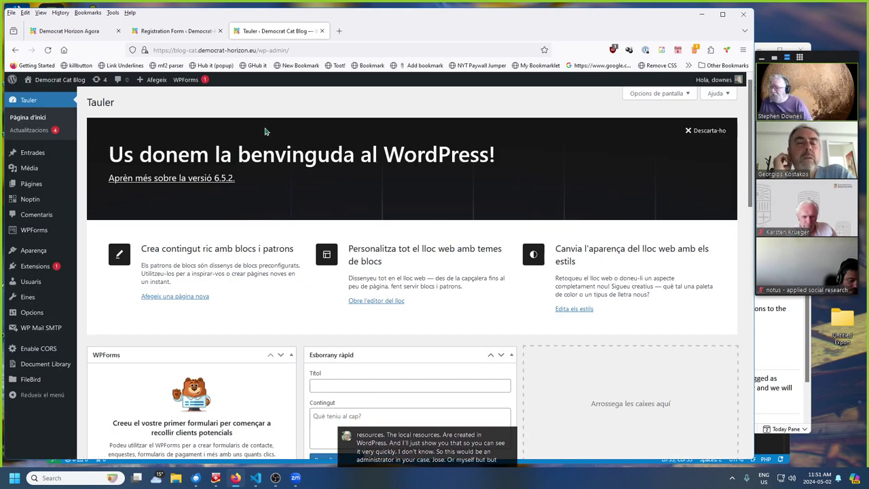
- Browse the Catalan Mediateca's Library folder and upload area, comparing with the portal's library listing
{"action": "left_click", "coordinate": [29, 173]}
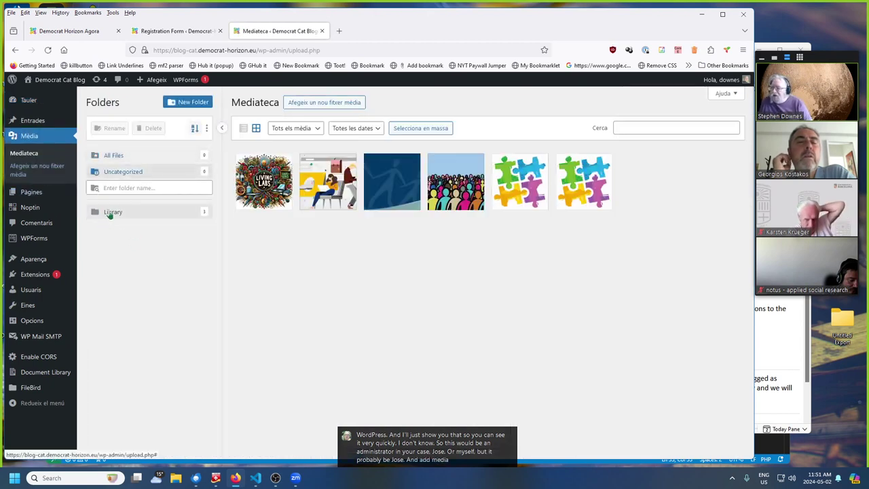
{"action": "left_click", "coordinate": [113, 212]}
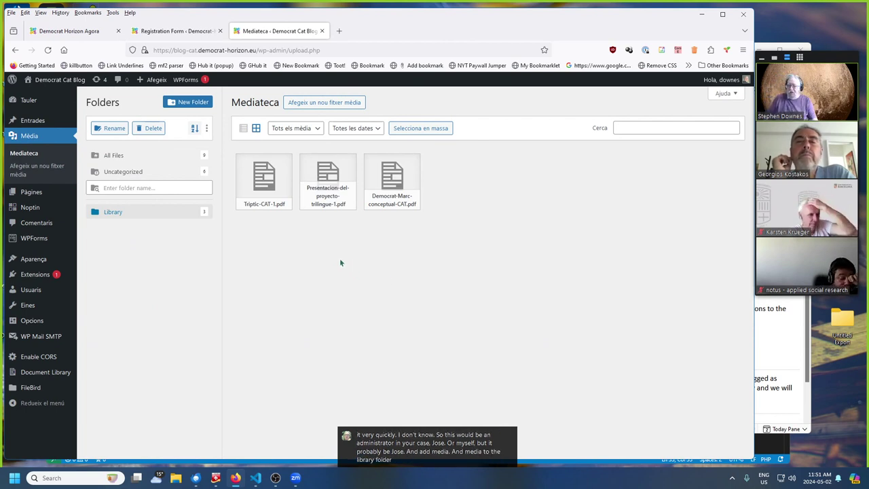
{"action": "left_click", "coordinate": [316, 105]}
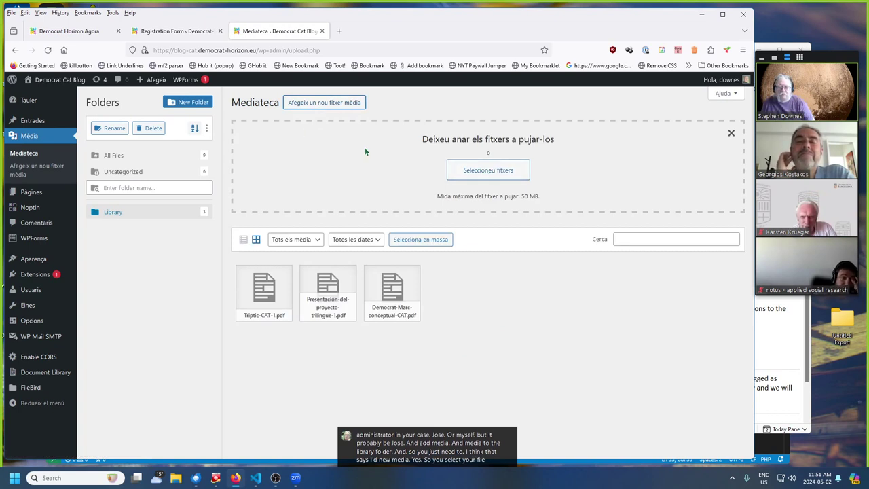
{"action": "left_click", "coordinate": [731, 134]}
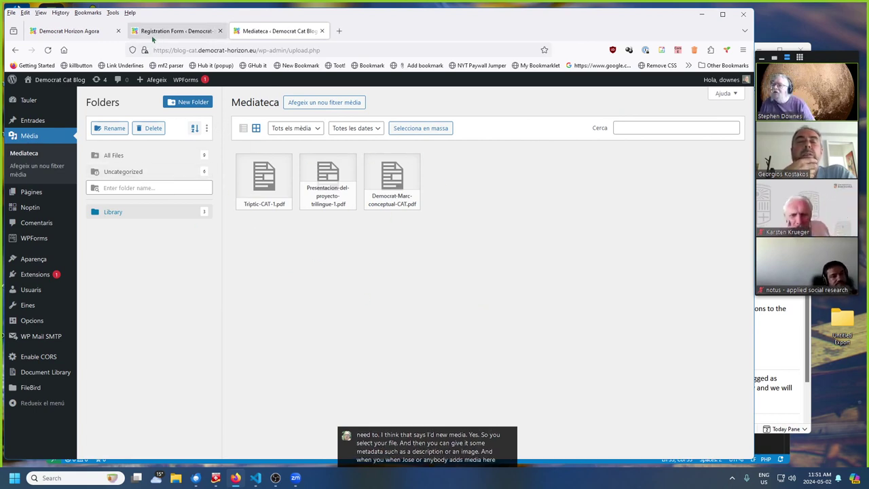
{"action": "left_click", "coordinate": [57, 34]}
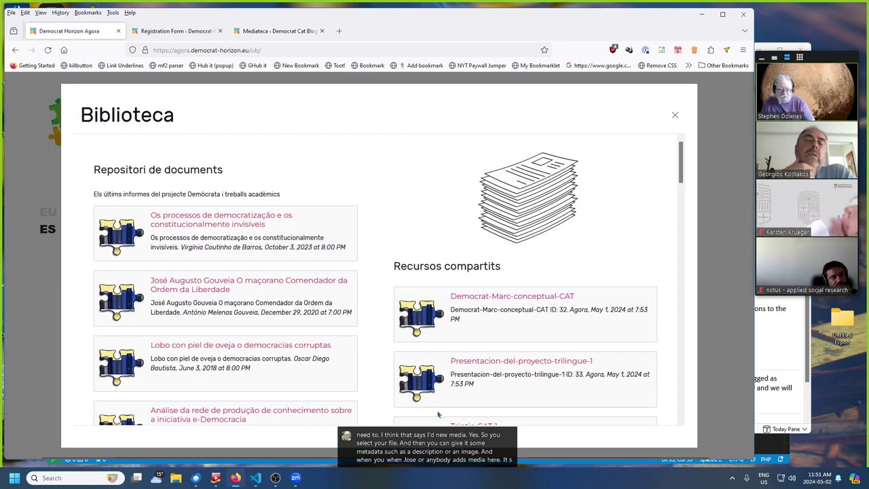
{"action": "scroll", "coordinate": [567, 288], "scroll_direction": "down", "scroll_amount": 2}
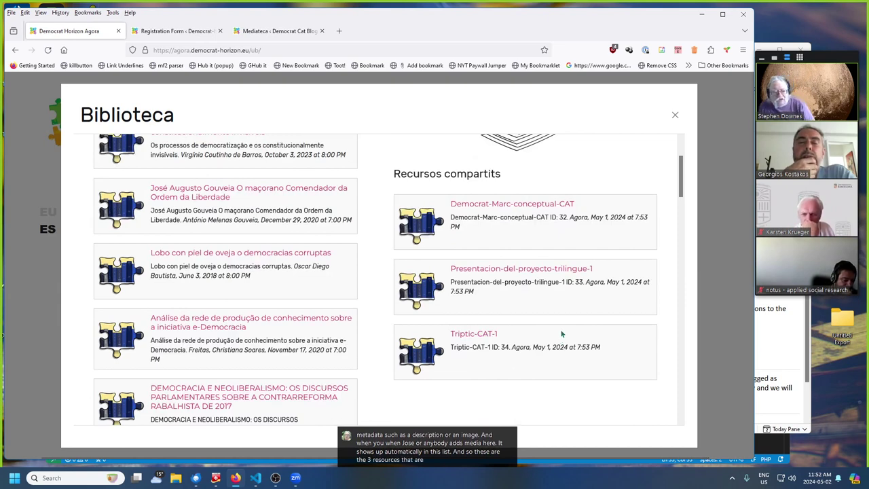
{"action": "left_click", "coordinate": [272, 29]}
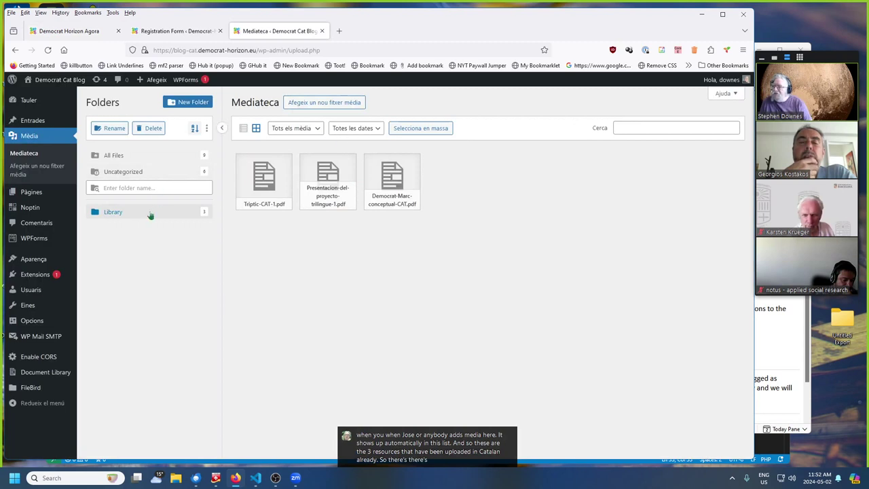
- Change the blog subdomain in the address from 'ca' to 'es' to reach the Spanish blog
{"action": "left_click", "coordinate": [189, 51]}
{"action": "type", "text": "es"}
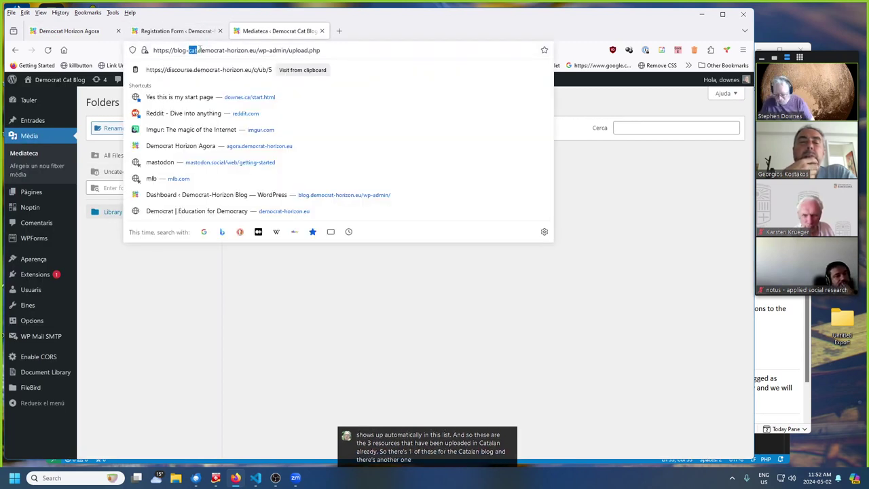
{"action": "key", "text": "Return"}
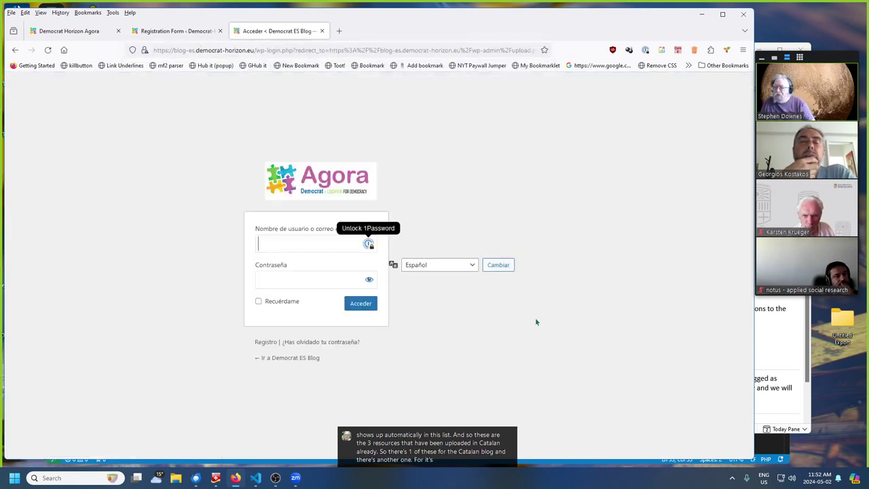
- Enter the username and account password on the Spanish blog login and submit with Acceder
{"action": "type", "text": "a"}
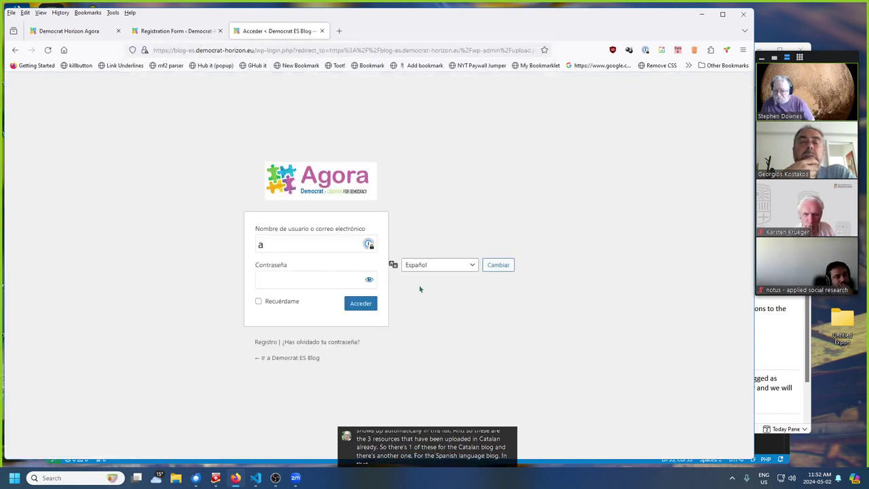
{"action": "key", "text": "BackSpace"}
{"action": "type", "text": "downes"}
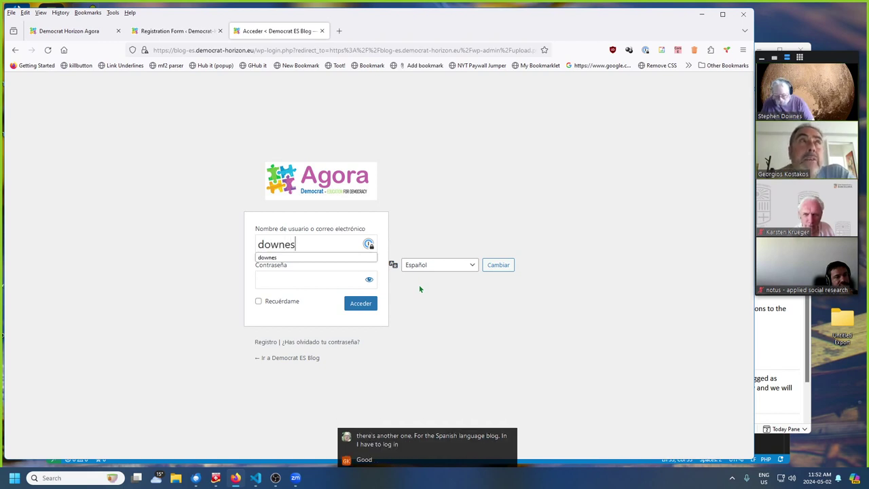
{"action": "key", "text": "Tab"}
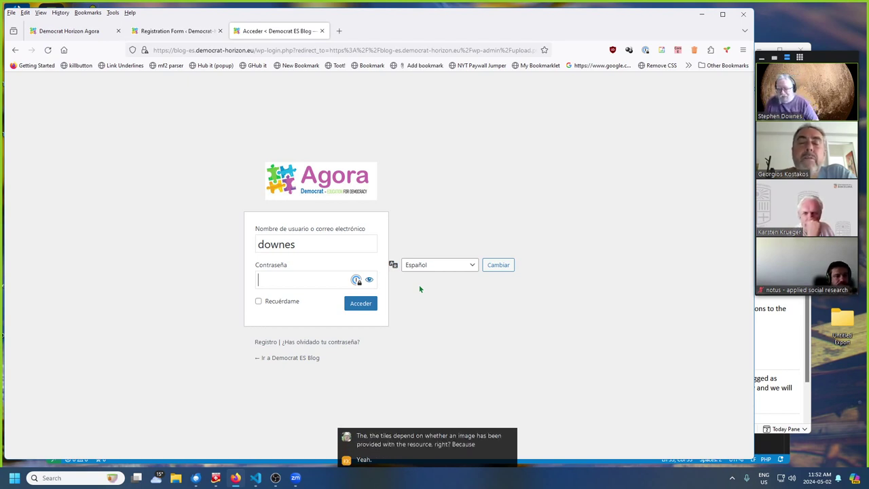
{"action": "type", "text": "•••••••"}
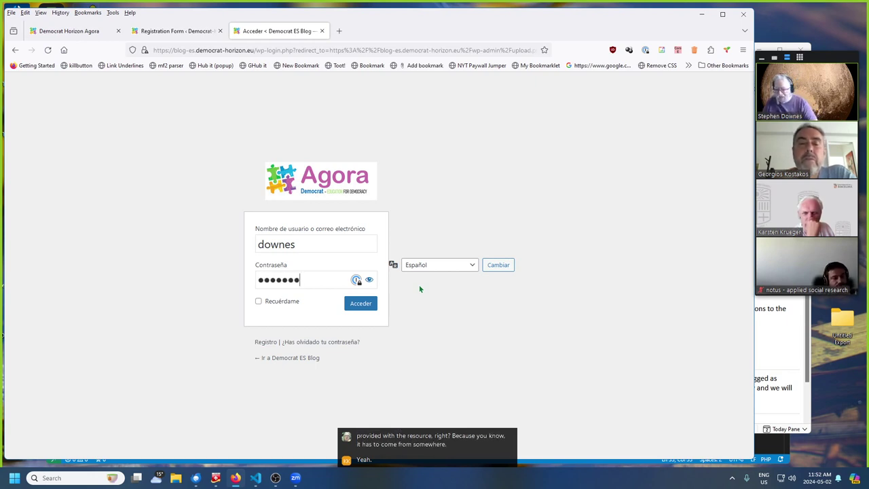
{"action": "type", "text": "••"}
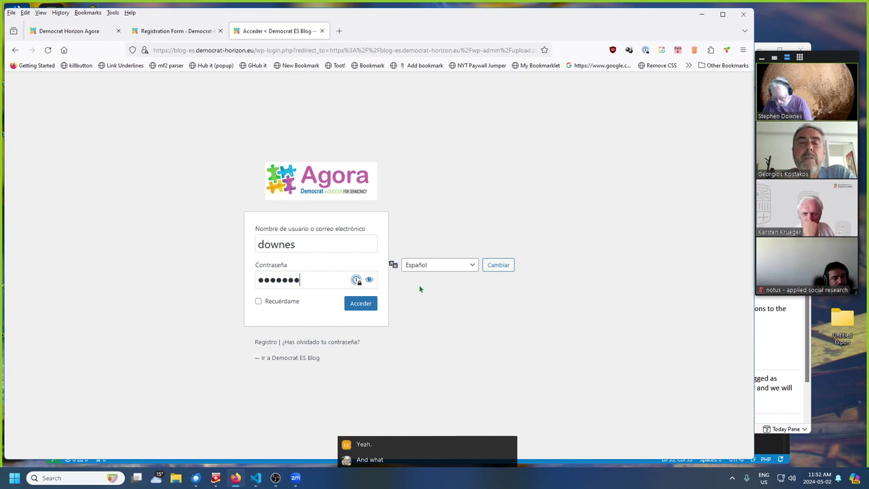
{"action": "type", "text": "•••••••"}
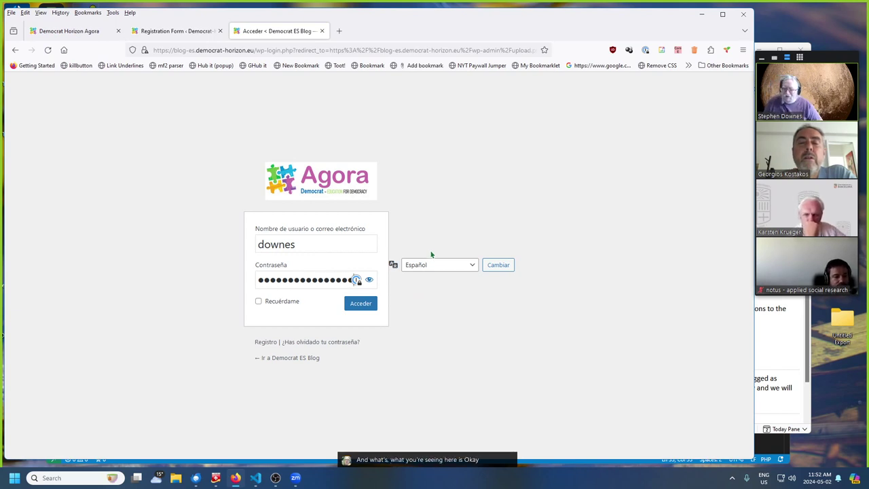
{"action": "left_click", "coordinate": [361, 310]}
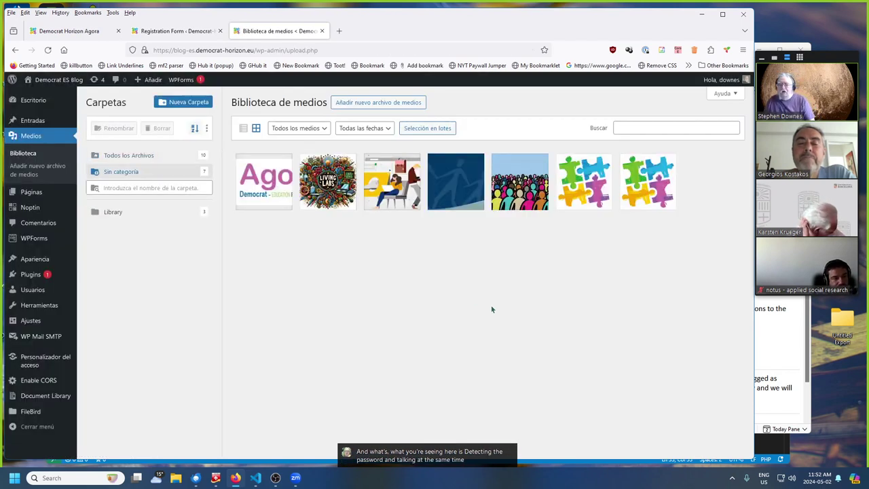
- Filter the Spanish media library to the Library folder and inspect Triptico-ES-1.pdf's description
{"action": "left_click", "coordinate": [114, 217]}
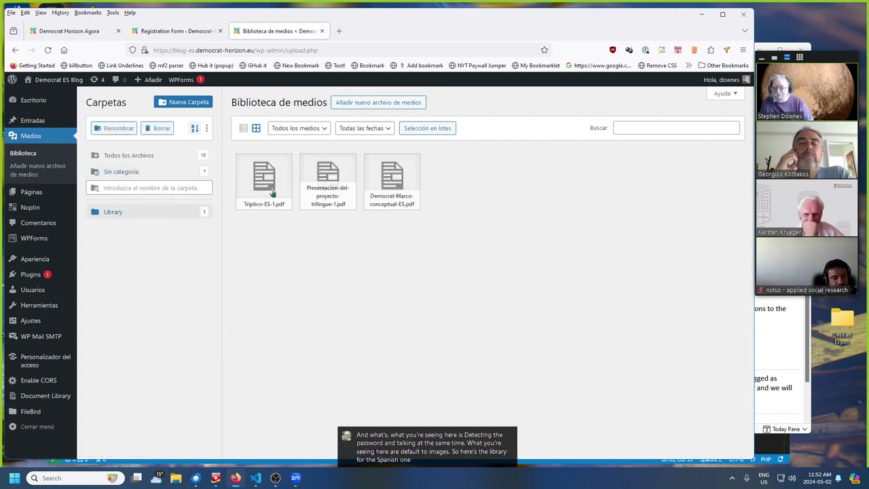
{"action": "left_click", "coordinate": [275, 194]}
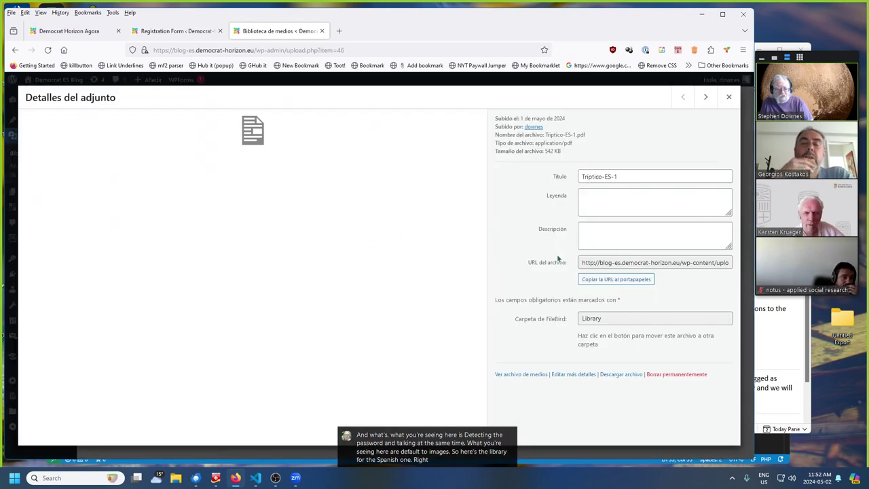
{"action": "left_click", "coordinate": [612, 227]}
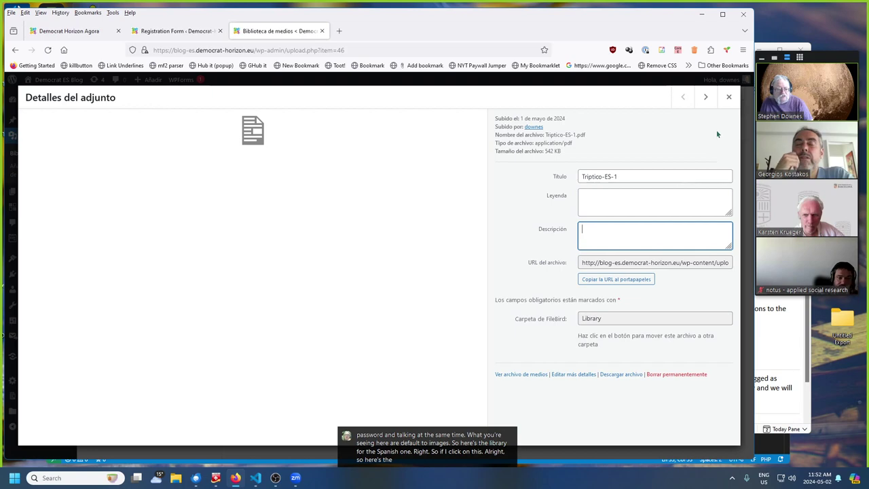
{"action": "left_click", "coordinate": [729, 97]}
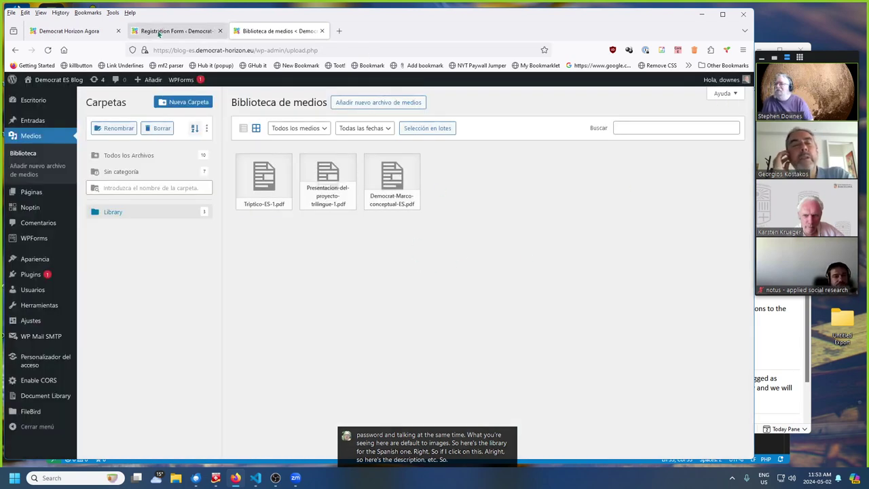
{"action": "left_click", "coordinate": [75, 32]}
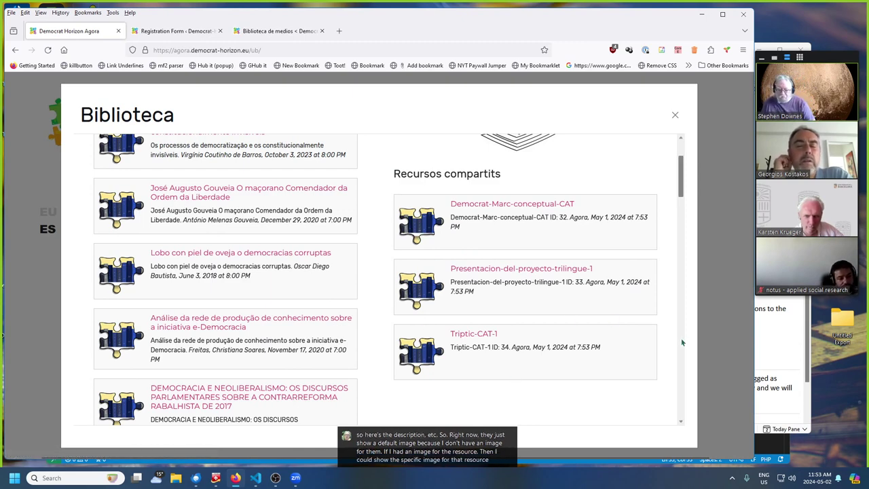
{"action": "scroll", "coordinate": [668, 346], "scroll_direction": "up", "scroll_amount": 2}
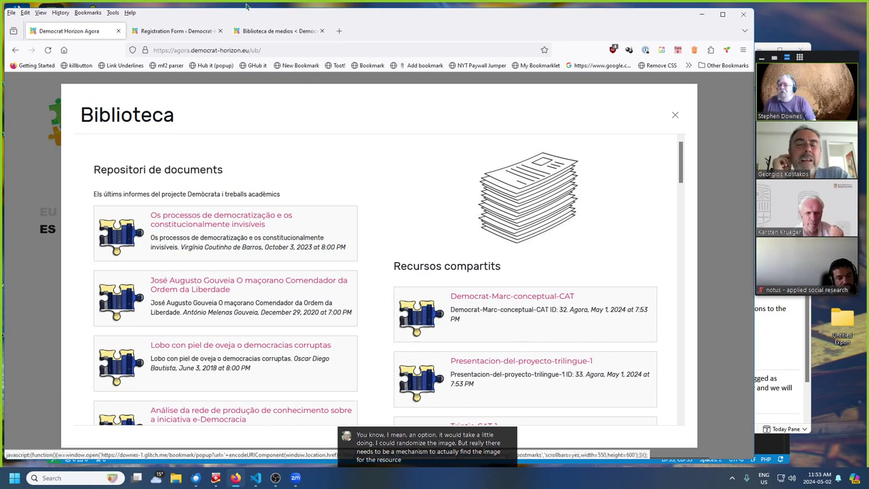
{"action": "left_click", "coordinate": [275, 30]}
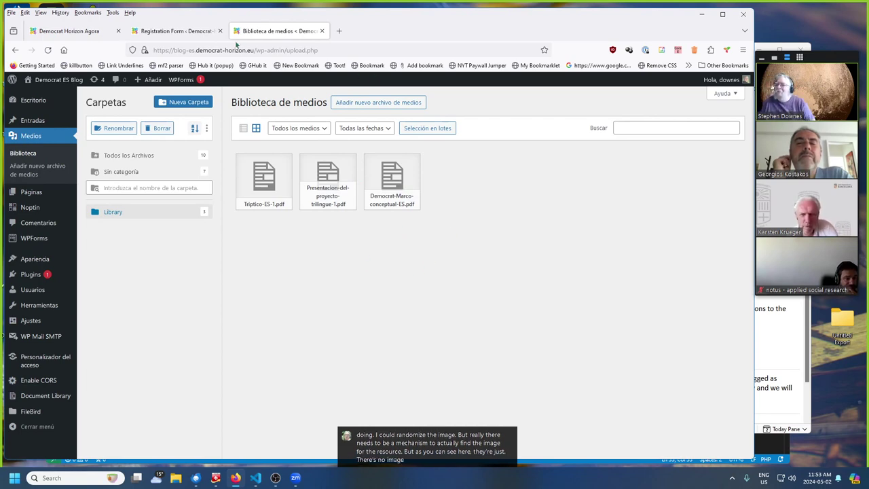
- Glance at the blog's registration form, then return to the Agora's Catalan Biblioteca listing
{"action": "left_click", "coordinate": [173, 31]}
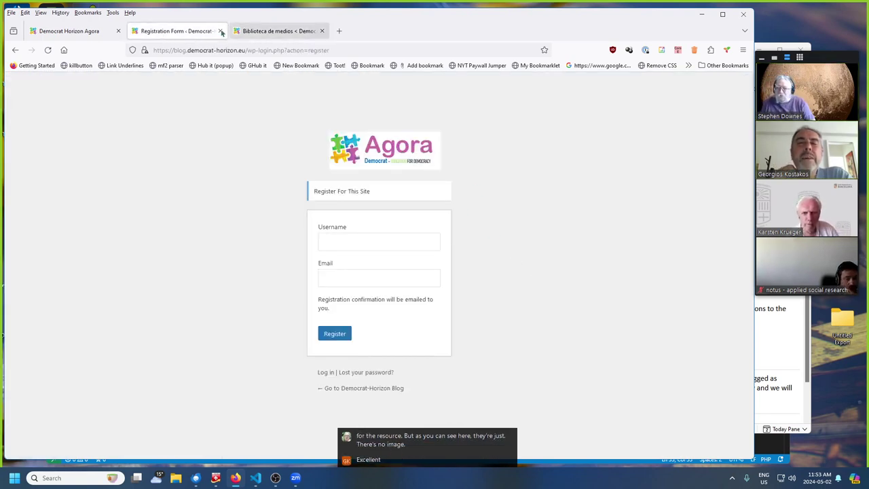
{"action": "left_click", "coordinate": [66, 29]}
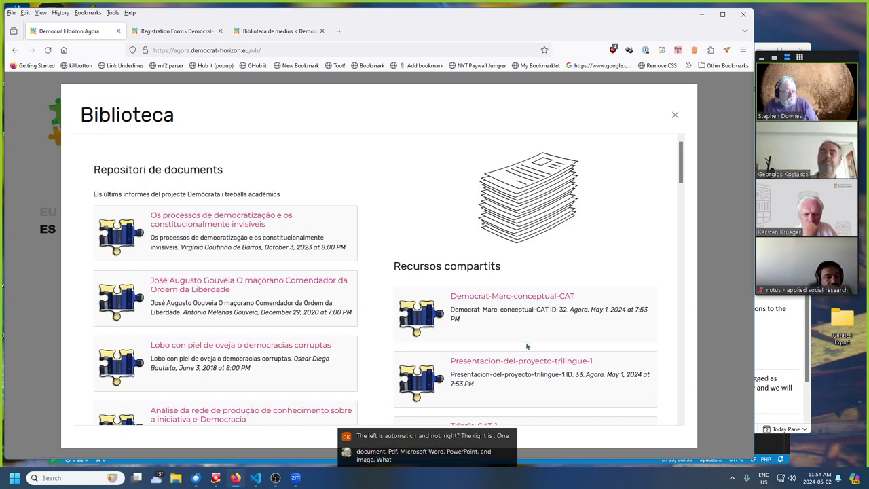
{"action": "scroll", "coordinate": [510, 333], "scroll_direction": "down", "scroll_amount": 3}
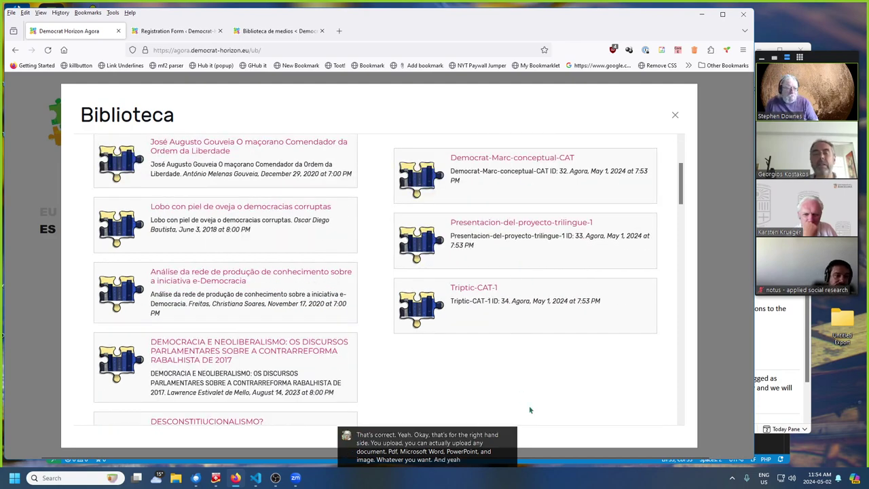
{"action": "scroll", "coordinate": [529, 385], "scroll_direction": "up", "scroll_amount": 3}
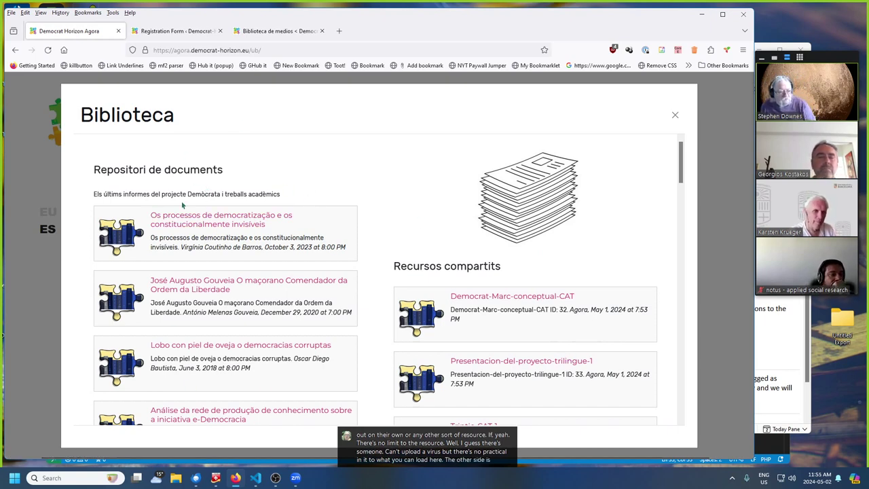
- Close the Catalan library, switch to Spanish, and browse the Spanish Biblioteca listing
{"action": "left_click", "coordinate": [675, 116]}
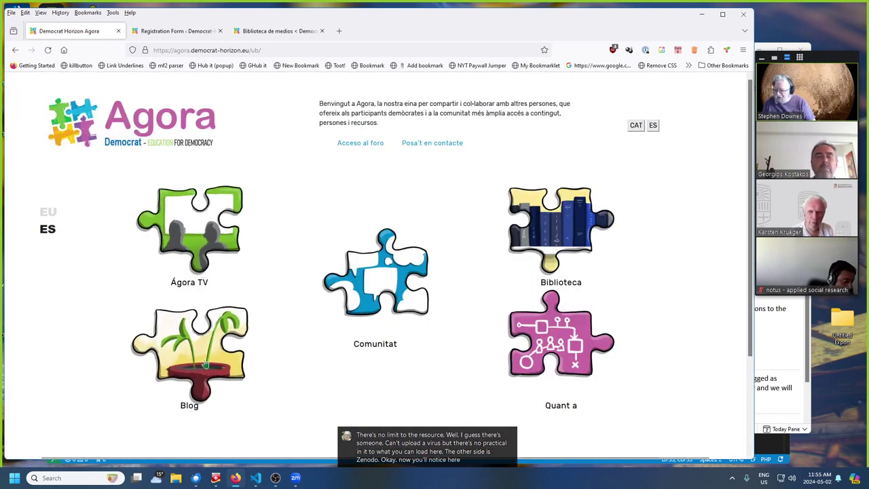
{"action": "left_click", "coordinate": [653, 126]}
{"action": "left_click", "coordinate": [561, 231]}
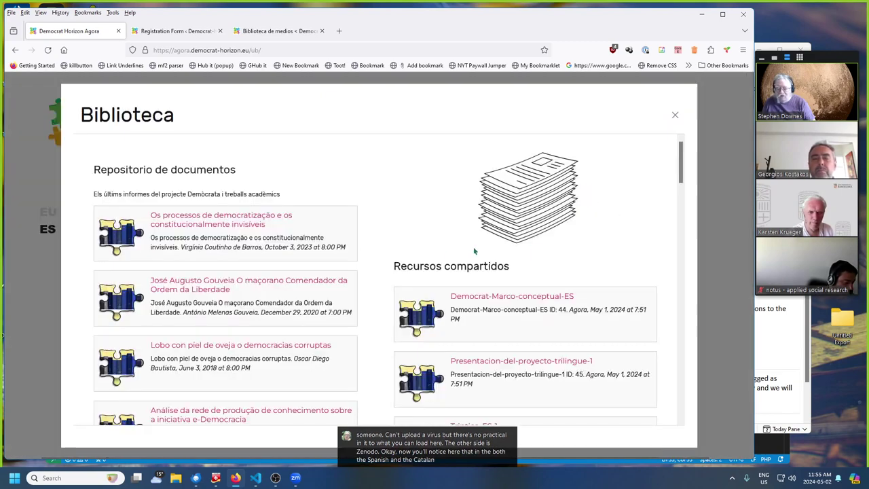
{"action": "scroll", "coordinate": [231, 310], "scroll_direction": "down", "scroll_amount": 10}
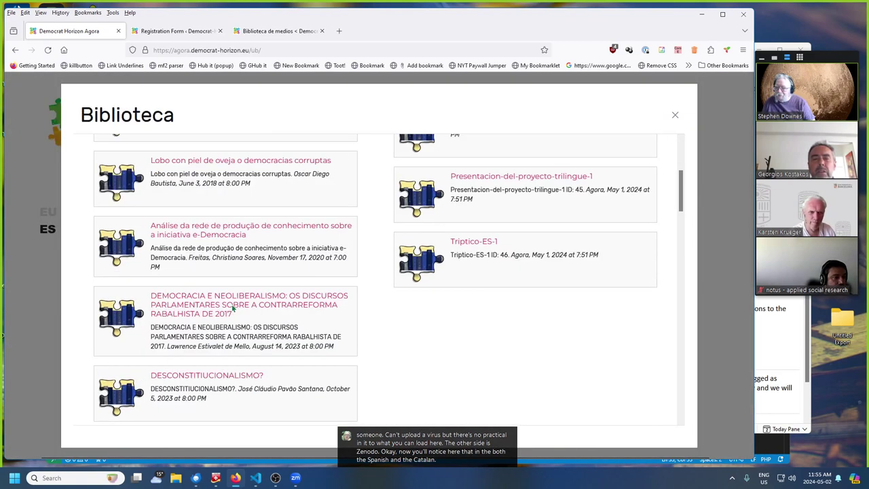
{"action": "scroll", "coordinate": [229, 307], "scroll_direction": "up", "scroll_amount": 10}
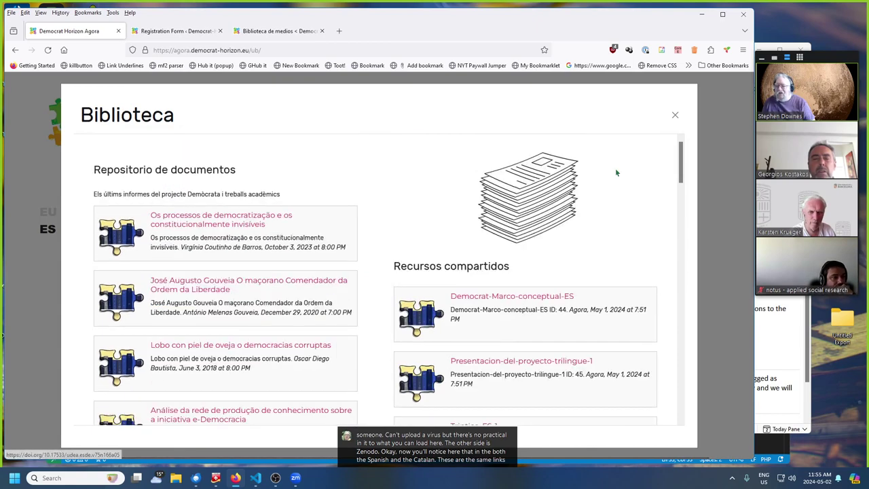
- Close the Spanish listing, switch to the English EU portal, and open its Library
{"action": "left_click", "coordinate": [675, 118]}
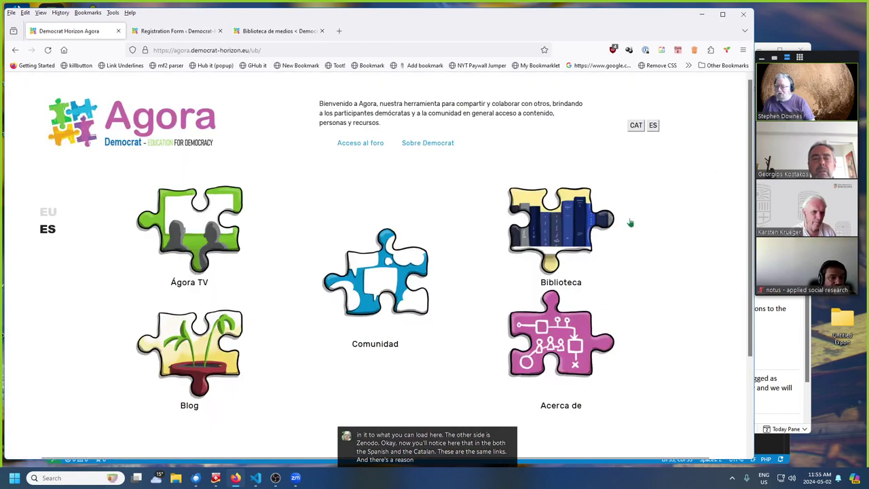
{"action": "left_click", "coordinate": [59, 213]}
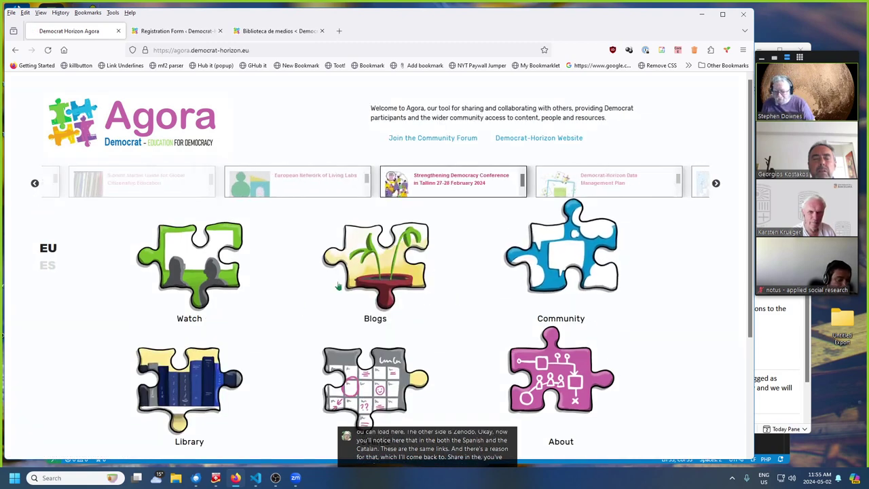
{"action": "left_click", "coordinate": [234, 374]}
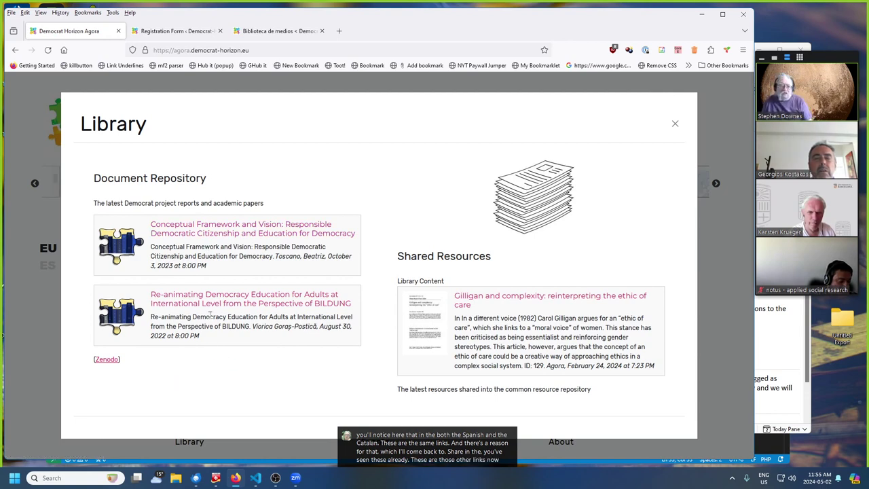
{"action": "left_click", "coordinate": [239, 231]}
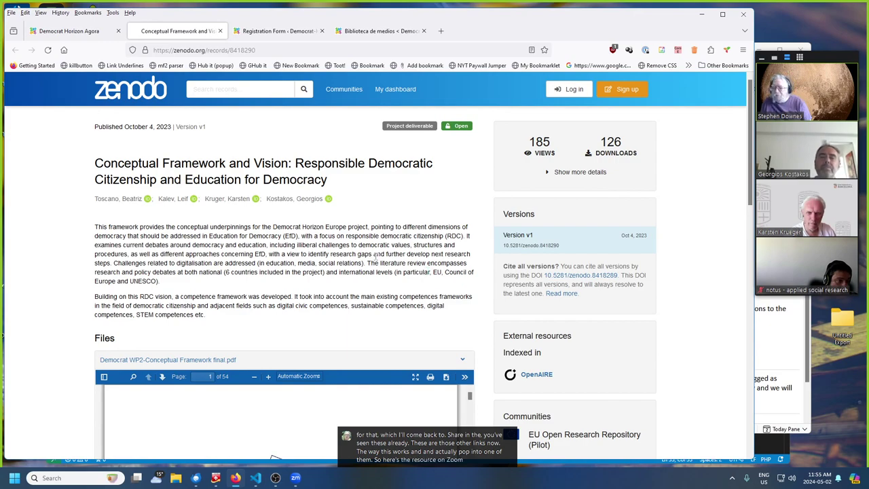
{"action": "scroll", "coordinate": [375, 256], "scroll_direction": "down", "scroll_amount": 5}
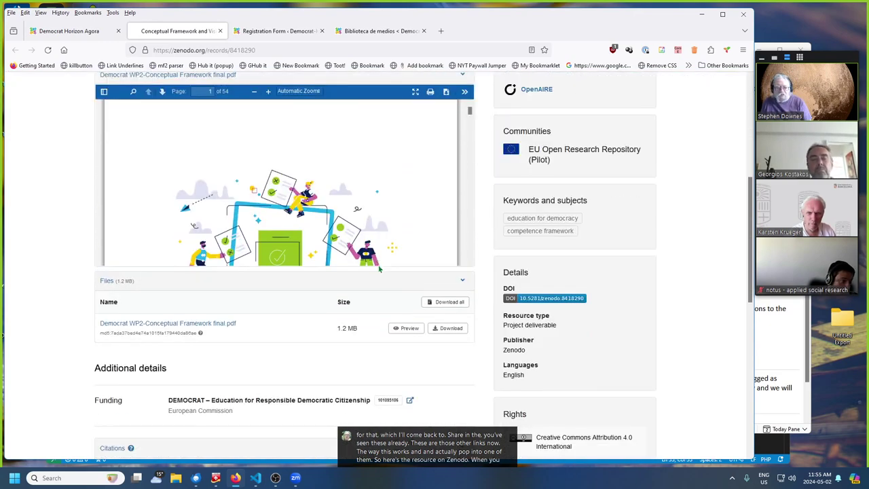
{"action": "left_click", "coordinate": [555, 217]}
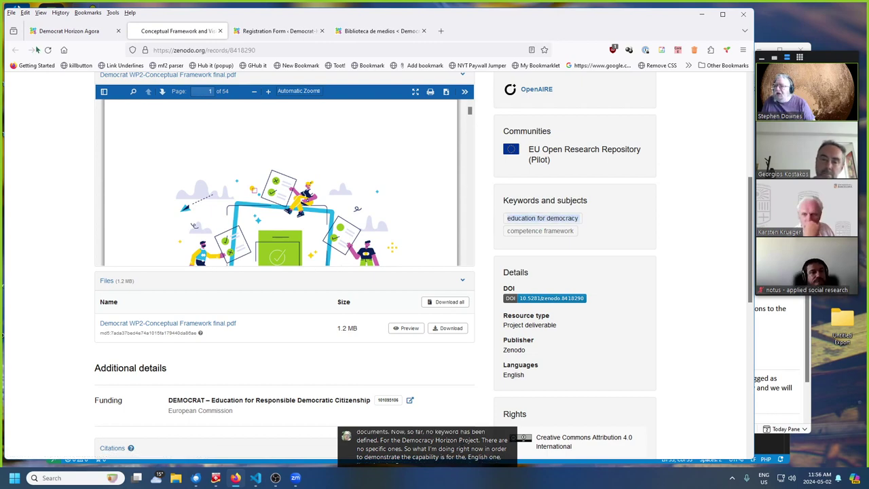
- Return to the Agora, close the English Library, and open the Spanish Biblioteca
{"action": "left_click", "coordinate": [59, 32]}
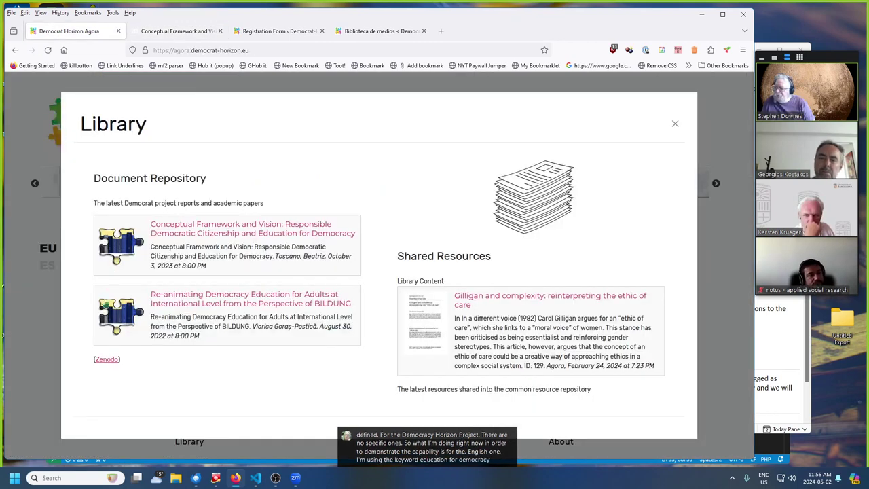
{"action": "left_click", "coordinate": [35, 342]}
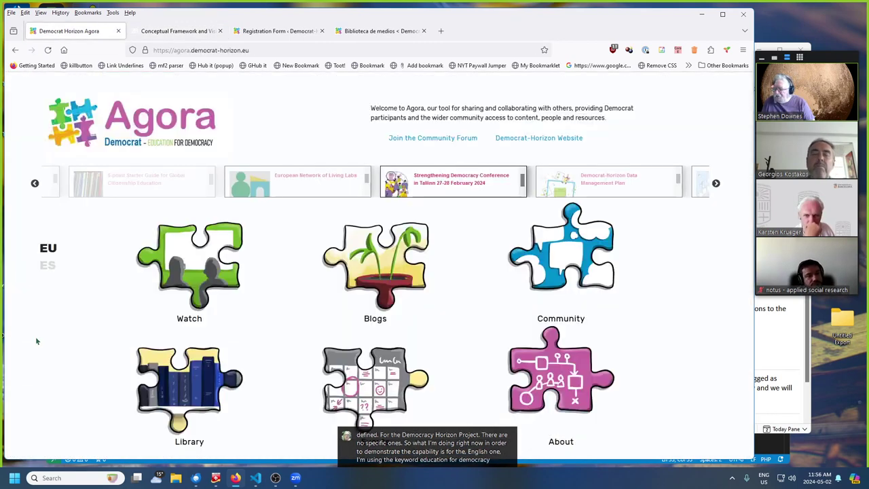
{"action": "left_click", "coordinate": [48, 265]}
{"action": "left_click", "coordinate": [561, 231]}
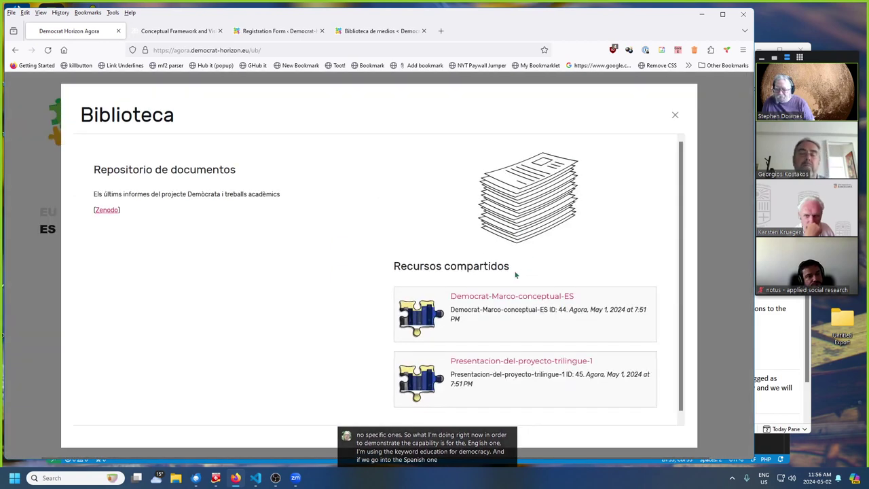
- Open the first document's Zenodo record and point out its Democracia keyword
{"action": "left_click", "coordinate": [186, 221]}
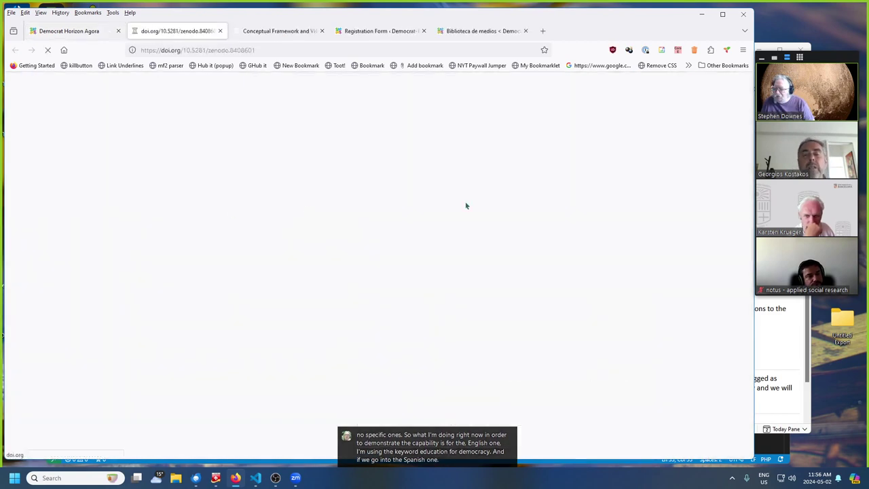
{"action": "scroll", "coordinate": [571, 231], "scroll_direction": "down", "scroll_amount": 5}
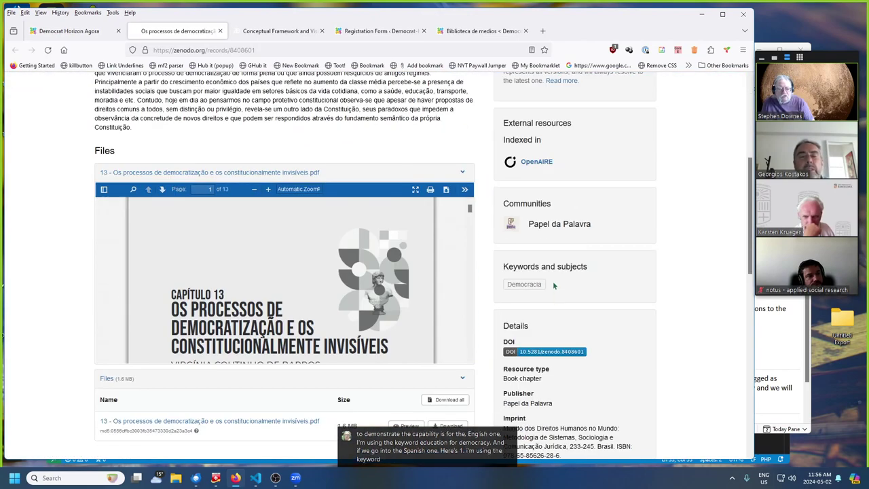
{"action": "left_click", "coordinate": [524, 284]}
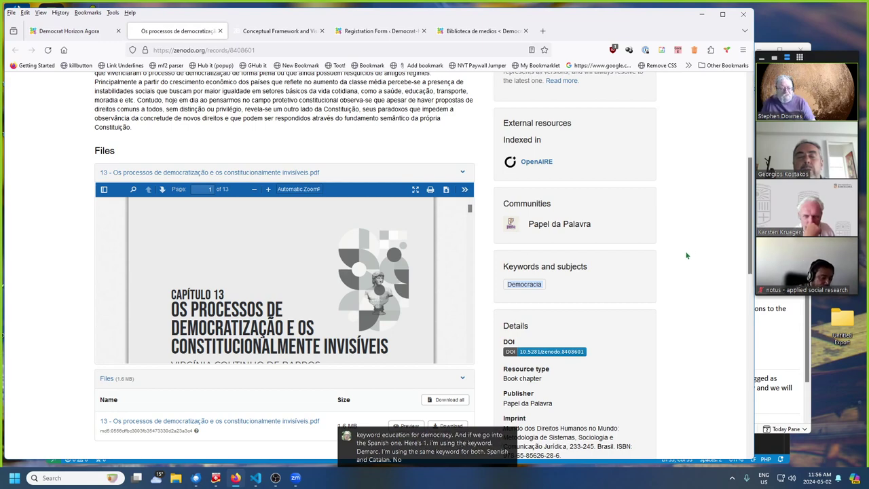
{"action": "scroll", "coordinate": [686, 258], "scroll_direction": "down", "scroll_amount": 1}
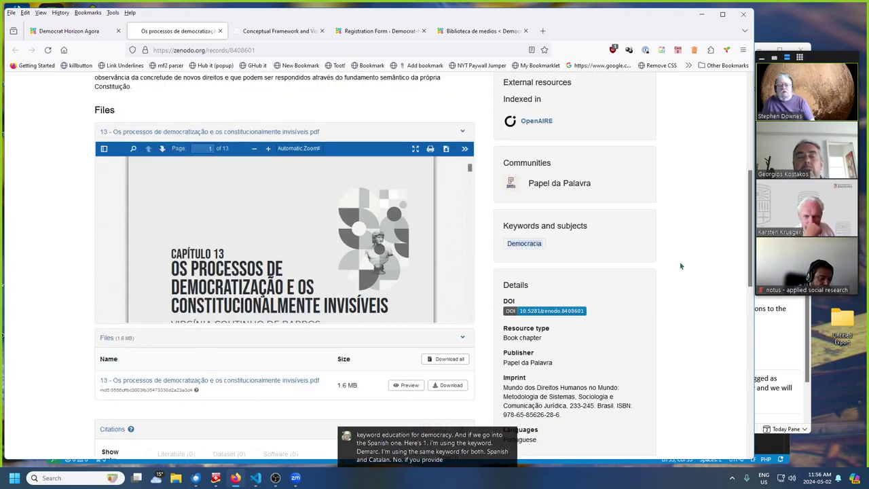
{"action": "scroll", "coordinate": [681, 266], "scroll_direction": "up", "scroll_amount": 5}
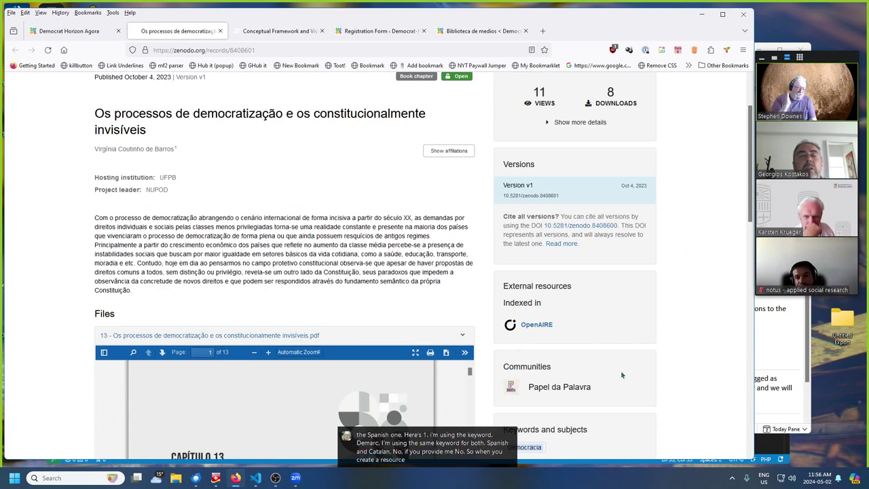
- Leave the Zenodo record and return to the Agora's Spanish Biblioteca listing
{"action": "scroll", "coordinate": [632, 381], "scroll_direction": "down", "scroll_amount": 3}
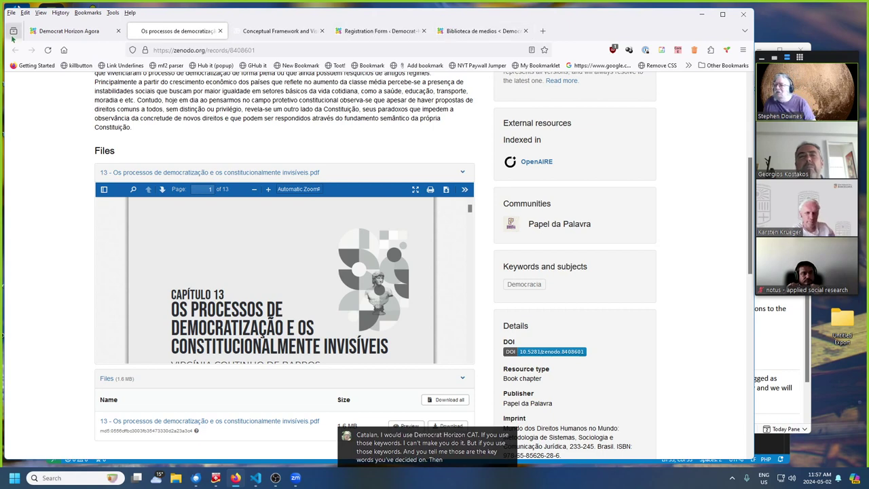
{"action": "left_click", "coordinate": [41, 32]}
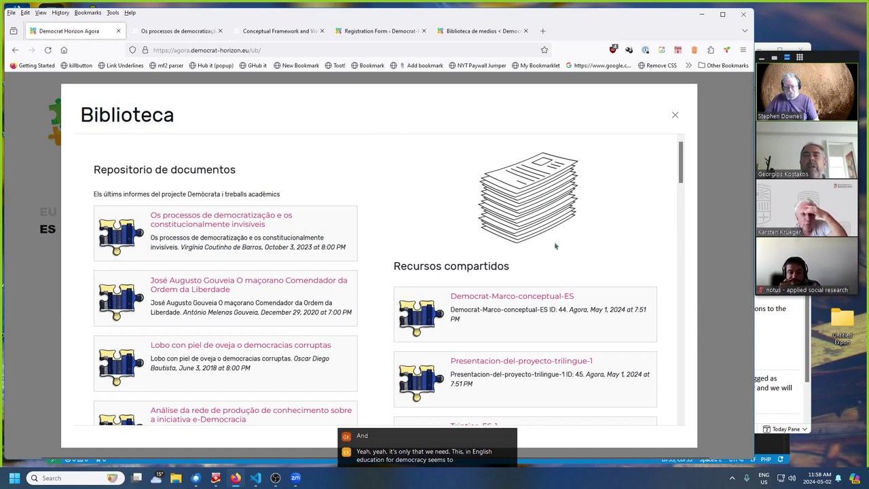
- Close the Biblioteca panel to reveal the Spanish home, briefly opening and closing an empty tab
{"action": "left_click", "coordinate": [675, 116]}
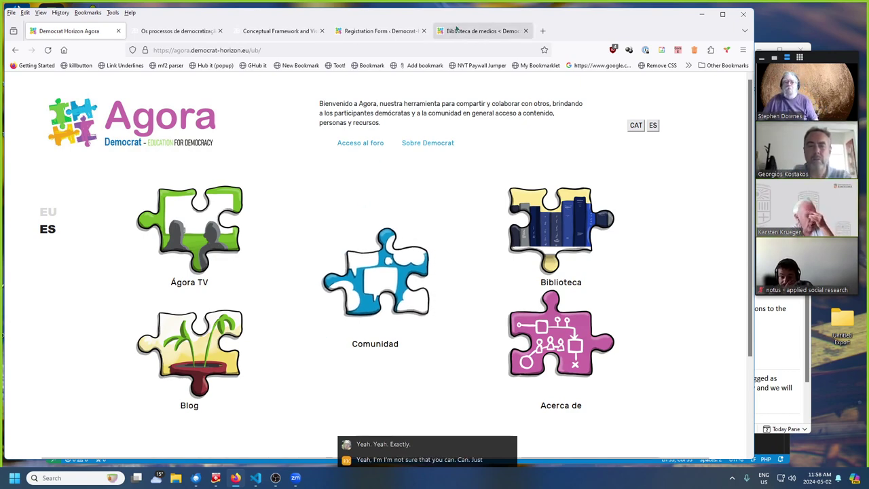
{"action": "left_click", "coordinate": [543, 31]}
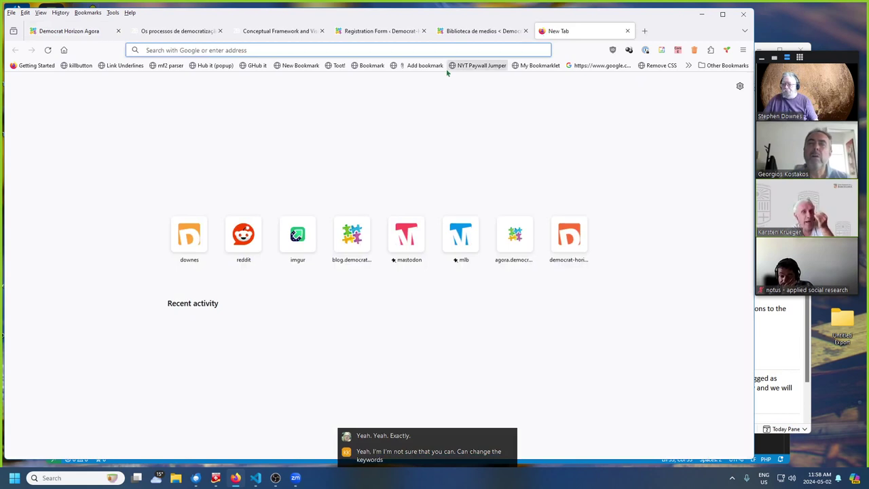
{"action": "left_click", "coordinate": [628, 30]}
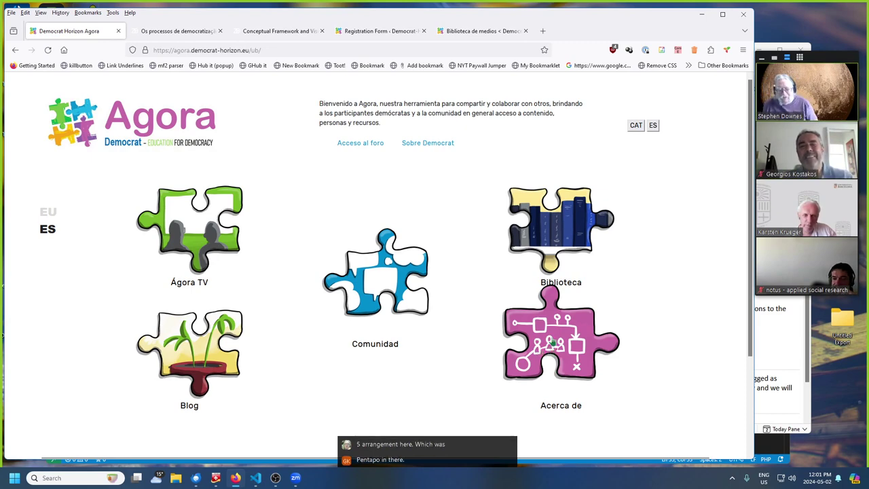
- Open and close Acerca de, switch the portal to Catalan, and open Quant a
{"action": "left_click", "coordinate": [555, 341]}
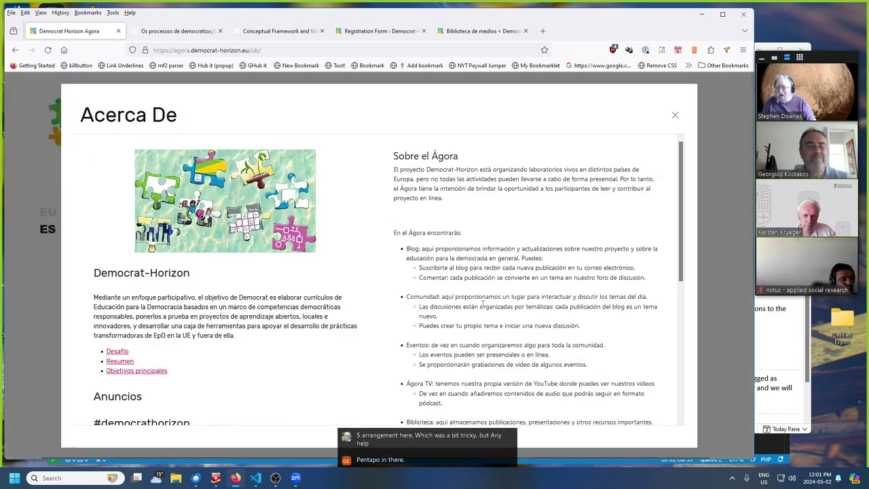
{"action": "left_click", "coordinate": [675, 114]}
{"action": "left_click", "coordinate": [636, 125]}
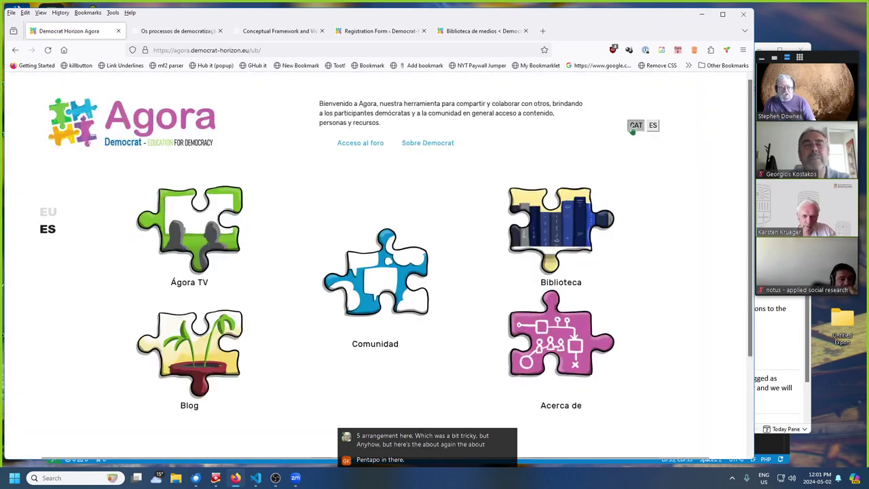
{"action": "left_click", "coordinate": [564, 347]}
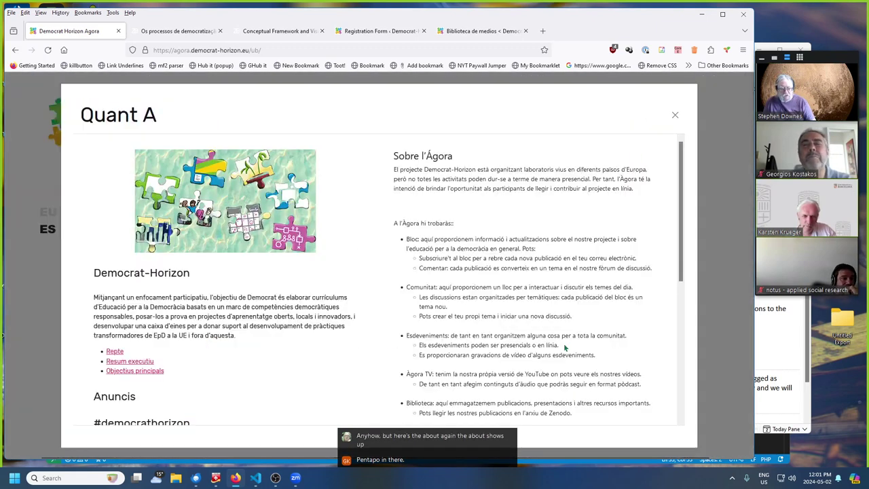
- Close Quant A, reopen it to scroll through its description, then close it again
{"action": "left_click", "coordinate": [675, 115]}
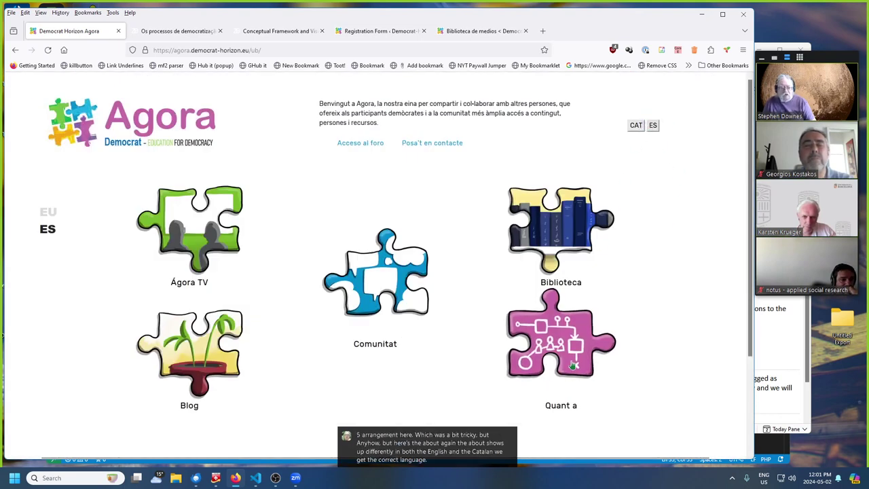
{"action": "left_click", "coordinate": [588, 344]}
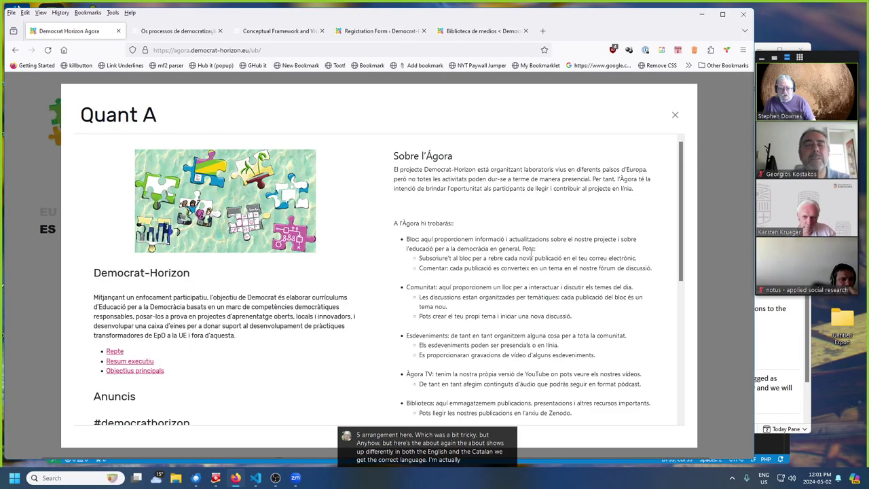
{"action": "scroll", "coordinate": [535, 299], "scroll_direction": "down", "scroll_amount": 5}
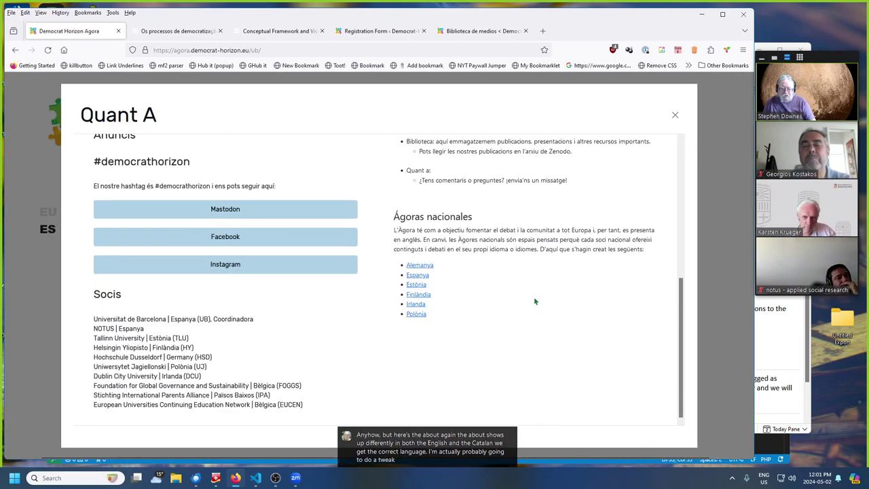
{"action": "scroll", "coordinate": [535, 301], "scroll_direction": "up", "scroll_amount": 5}
{"action": "scroll", "coordinate": [536, 294], "scroll_direction": "down", "scroll_amount": 2}
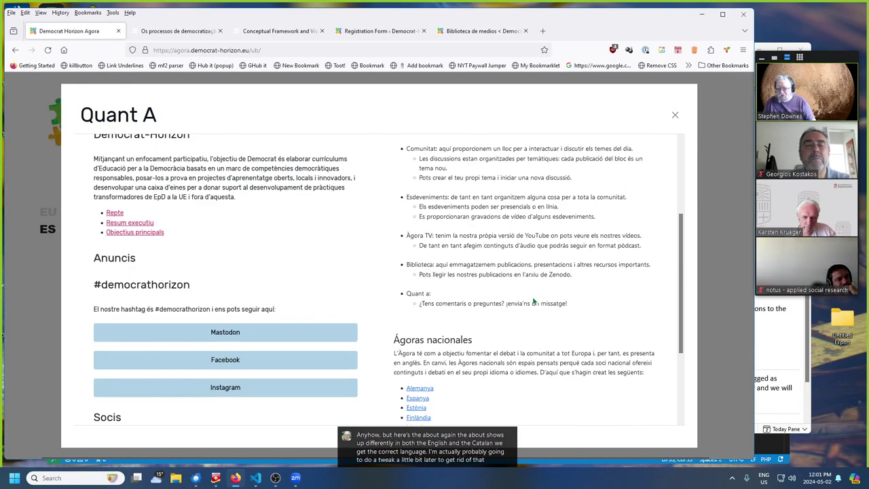
{"action": "scroll", "coordinate": [534, 302], "scroll_direction": "down", "scroll_amount": 1}
{"action": "scroll", "coordinate": [530, 305], "scroll_direction": "up", "scroll_amount": 3}
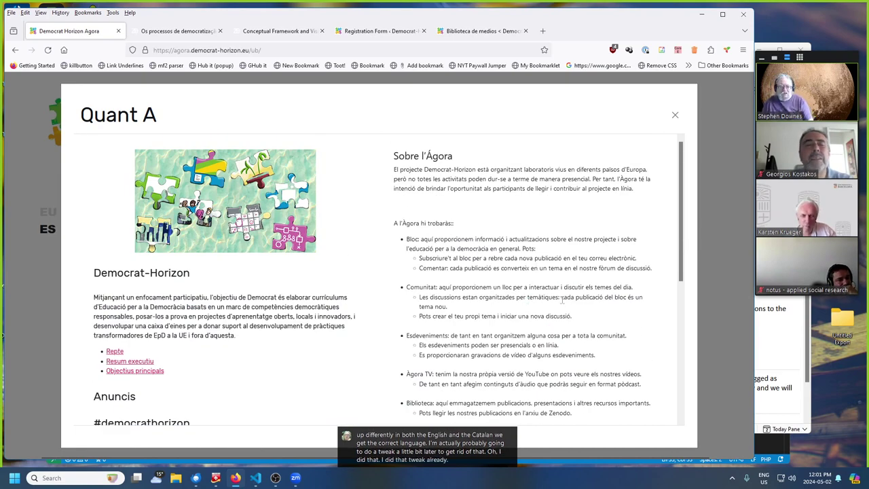
{"action": "scroll", "coordinate": [546, 282], "scroll_direction": "down", "scroll_amount": 3}
{"action": "scroll", "coordinate": [560, 297], "scroll_direction": "up", "scroll_amount": 3}
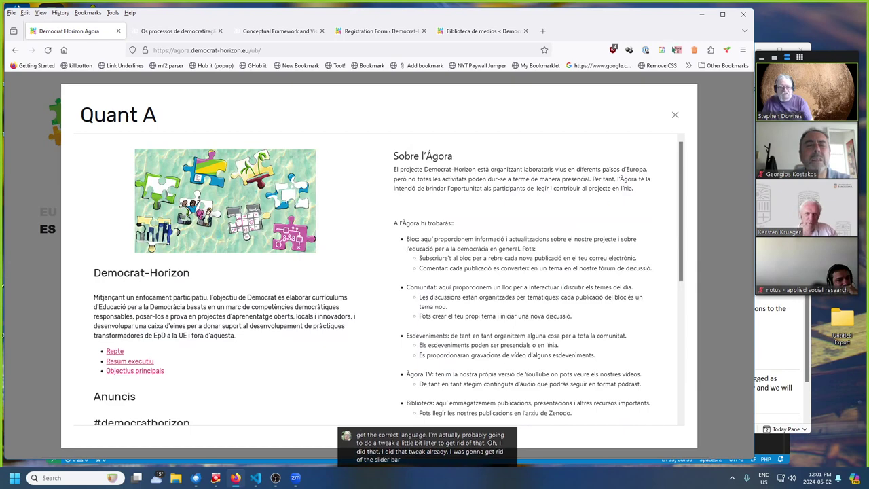
{"action": "left_click", "coordinate": [675, 116]}
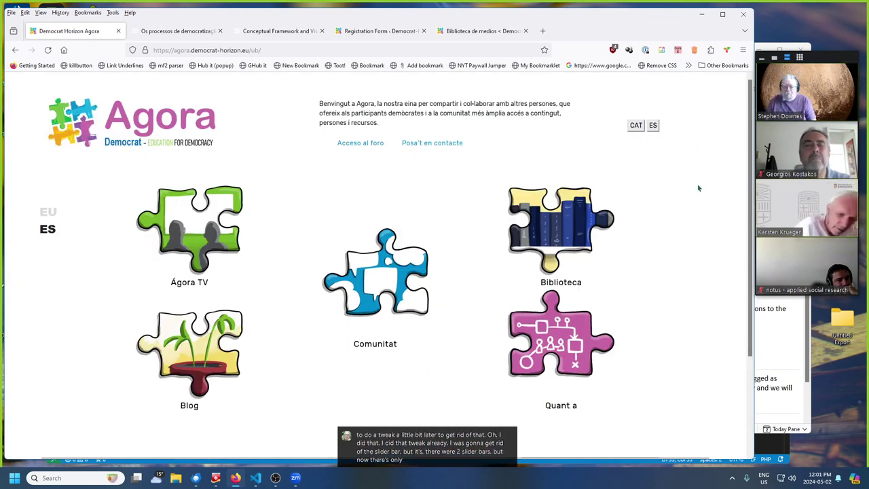
- Switch to the English EU home, open the Events panel, then move to a Zenodo record tab
{"action": "left_click", "coordinate": [47, 212]}
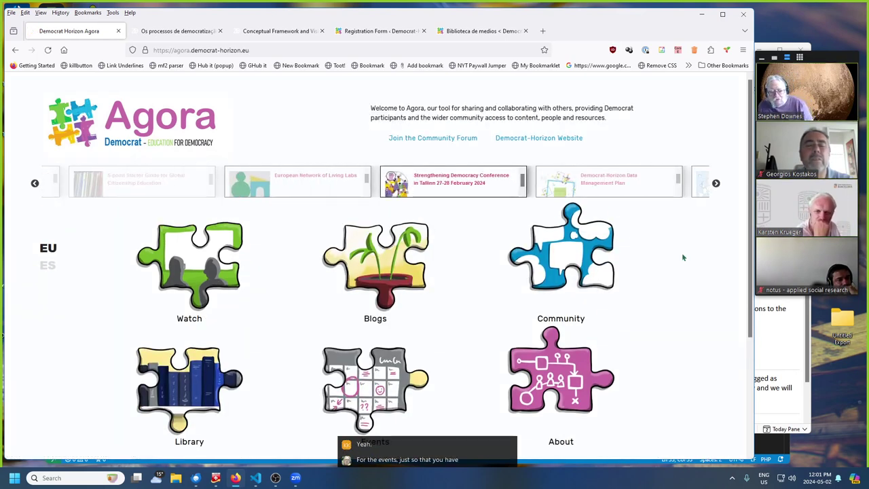
{"action": "scroll", "coordinate": [683, 257], "scroll_direction": "down", "scroll_amount": 2}
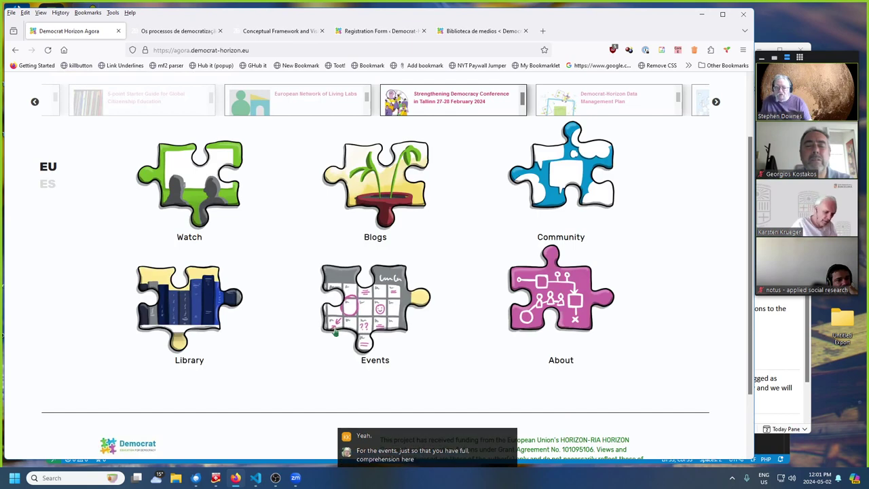
{"action": "left_click", "coordinate": [381, 311]}
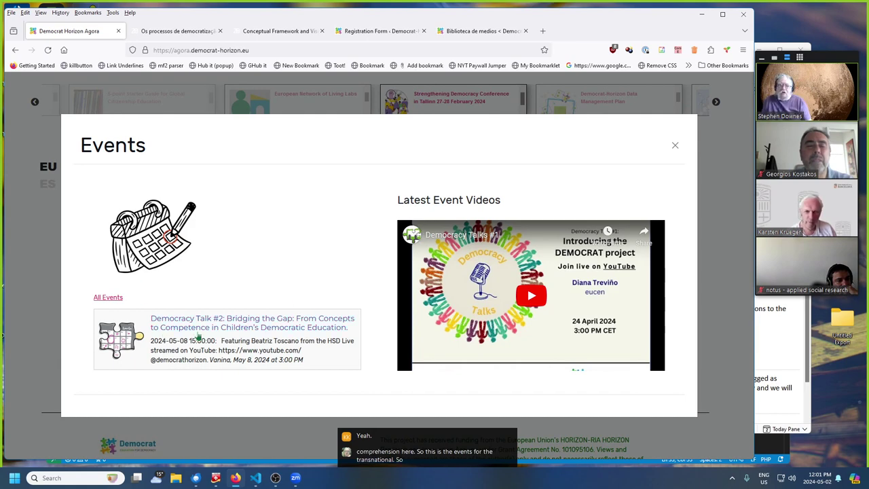
{"action": "left_click", "coordinate": [168, 33]}
- Cycle through the open tabs, close the Zenodo Conceptual Framework tab, and go back to the blog login page
{"action": "left_click", "coordinate": [281, 34]}
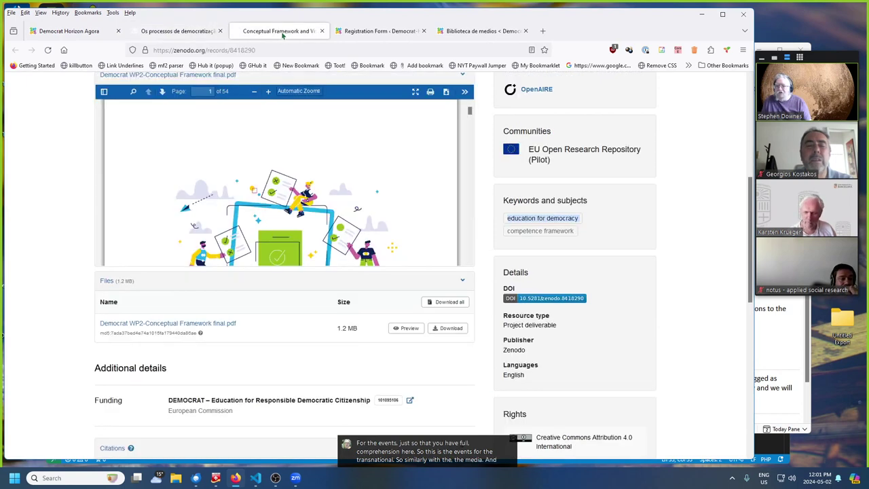
{"action": "left_click", "coordinate": [370, 32]}
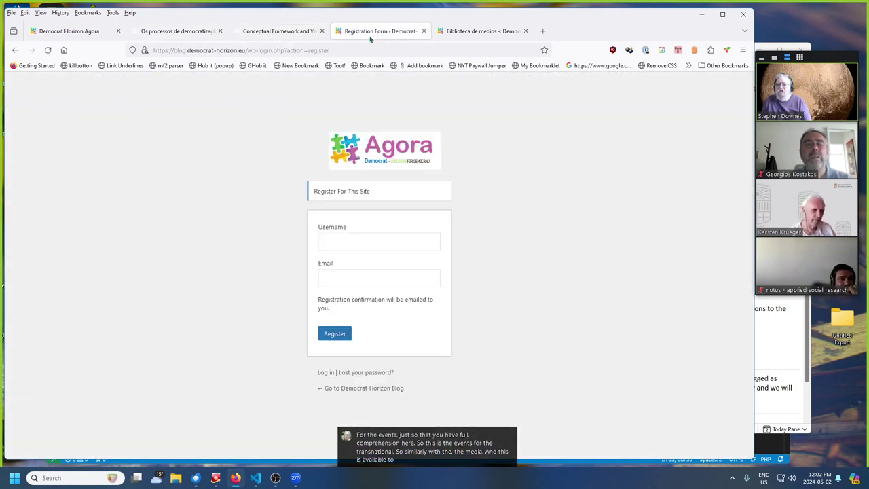
{"action": "left_click", "coordinate": [178, 31]}
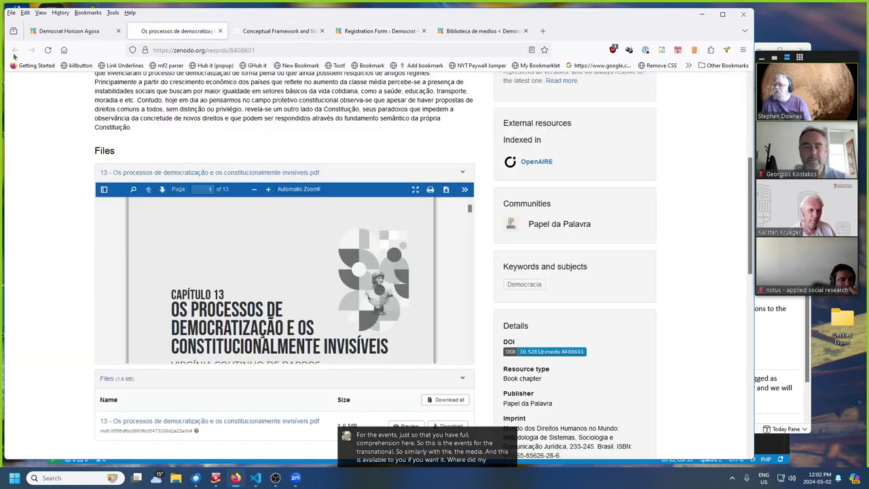
{"action": "left_click", "coordinate": [46, 34]}
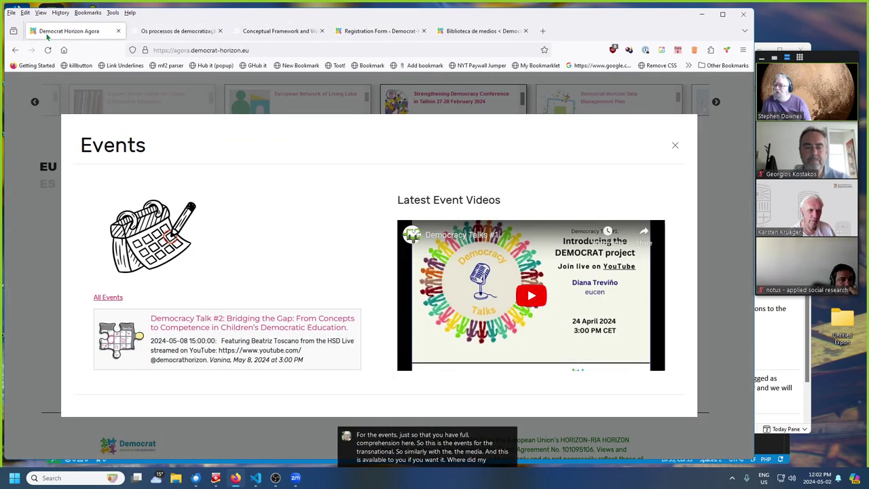
{"action": "left_click", "coordinate": [270, 29]}
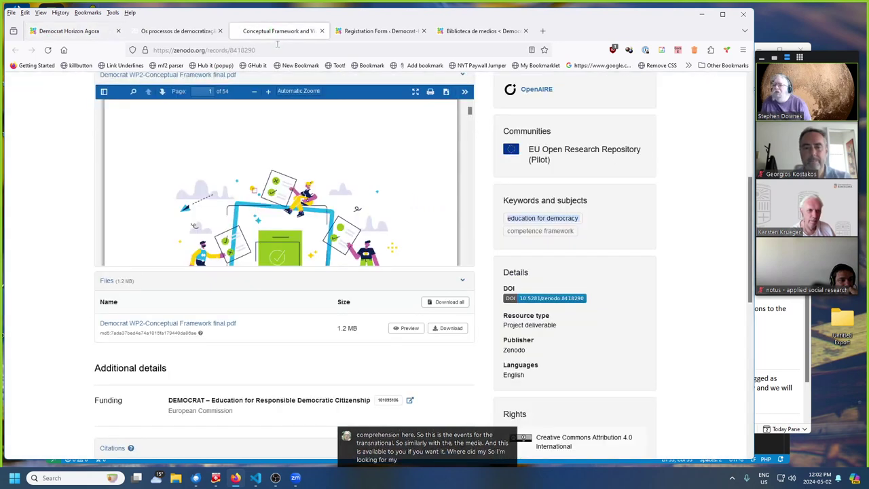
{"action": "left_click", "coordinate": [321, 31]}
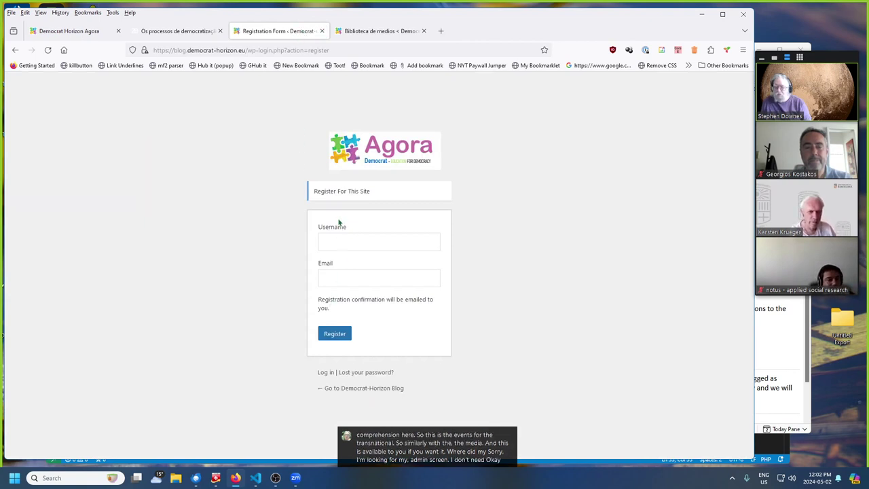
{"action": "left_click", "coordinate": [15, 50]}
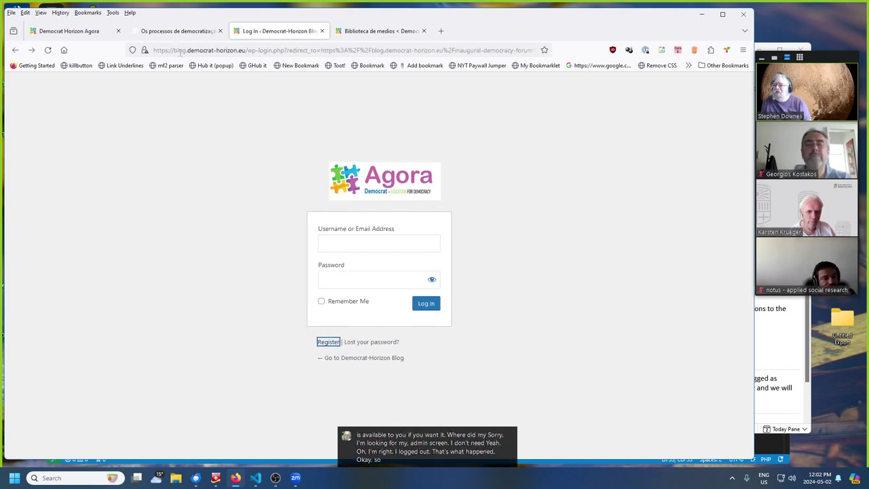
- Load blog.democrat-horizon.eu and open its login page
{"action": "left_click_drag", "start_coordinate": [175, 51], "coordinate": [630, 45]}
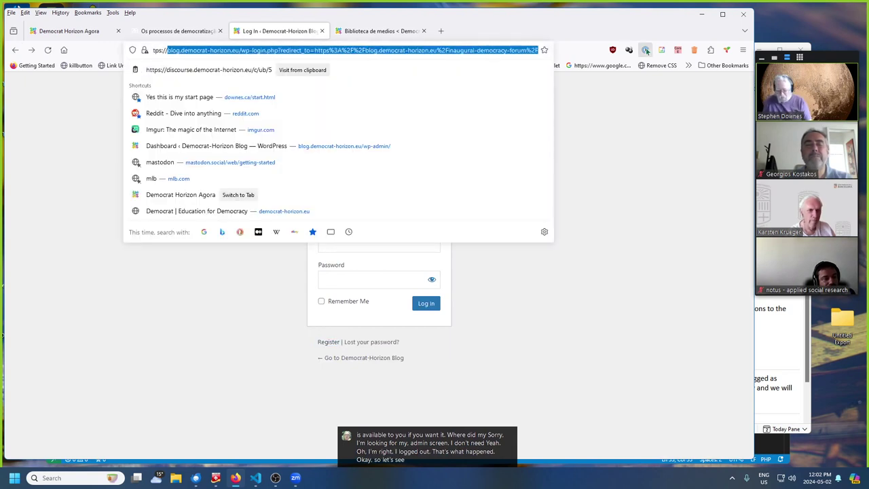
{"action": "type", "text": "blog"}
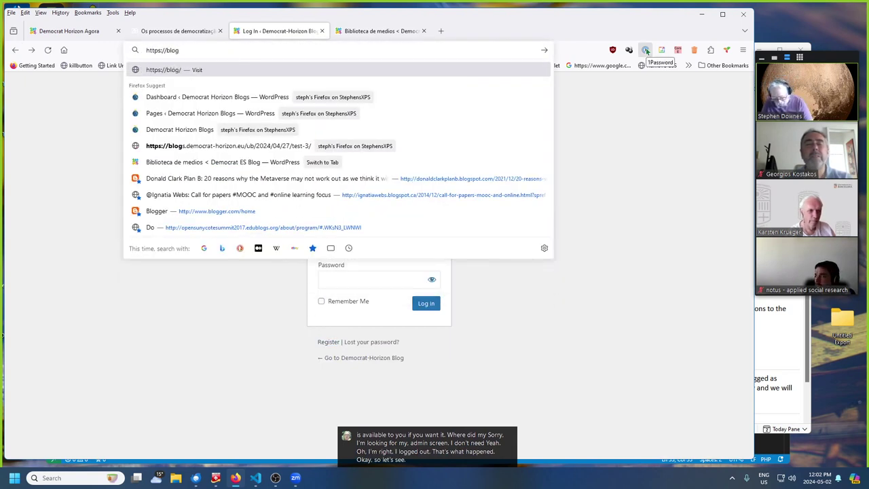
{"action": "type", "text": ".democrat-horiz"}
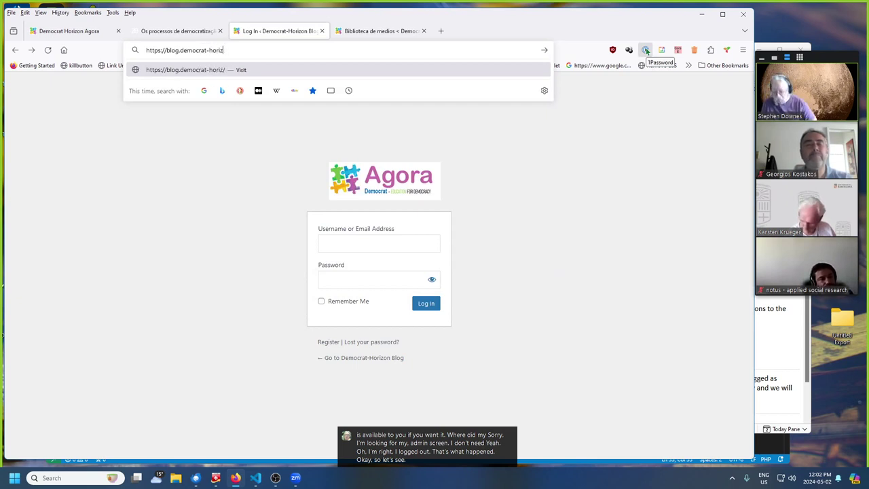
{"action": "type", "text": "on.eu"}
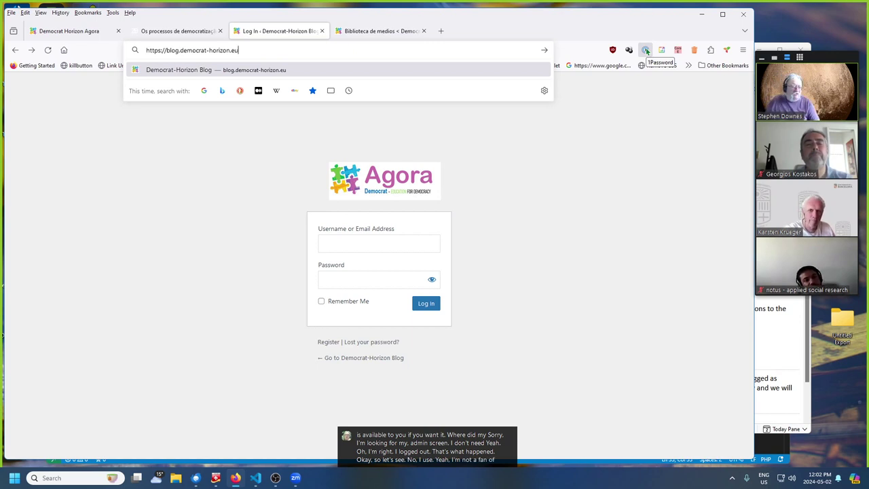
{"action": "key", "text": "Return"}
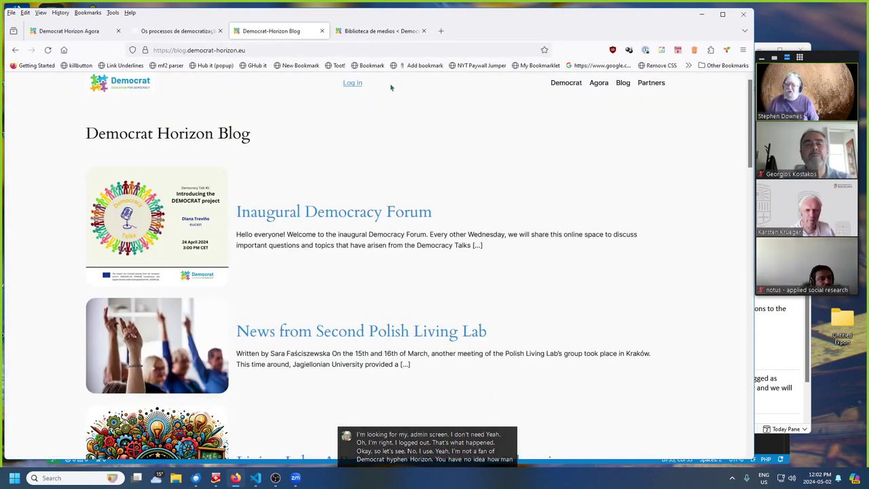
{"action": "left_click", "coordinate": [351, 84]}
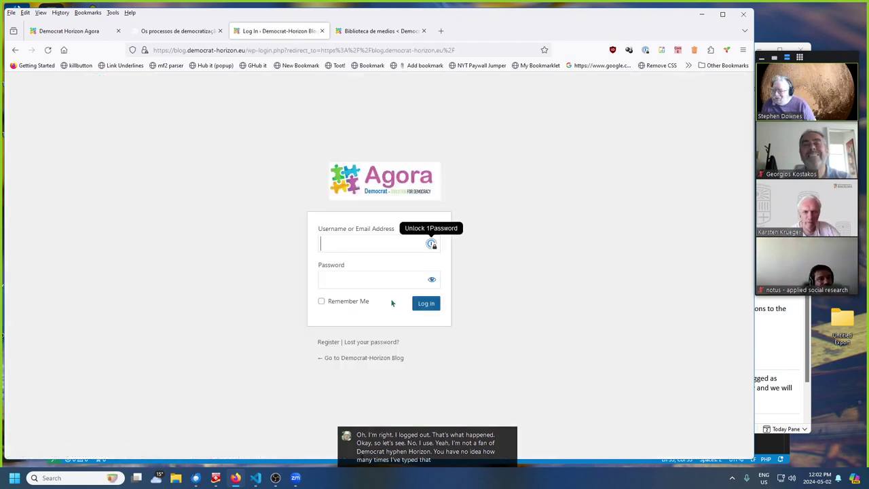
- Sign in with the administrator username and password
{"action": "type", "text": "admin"}
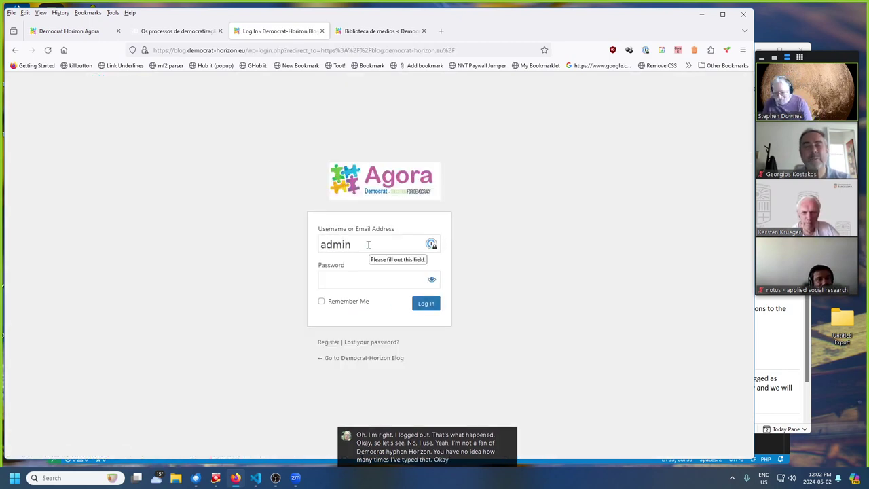
{"action": "key", "text": "Tab"}
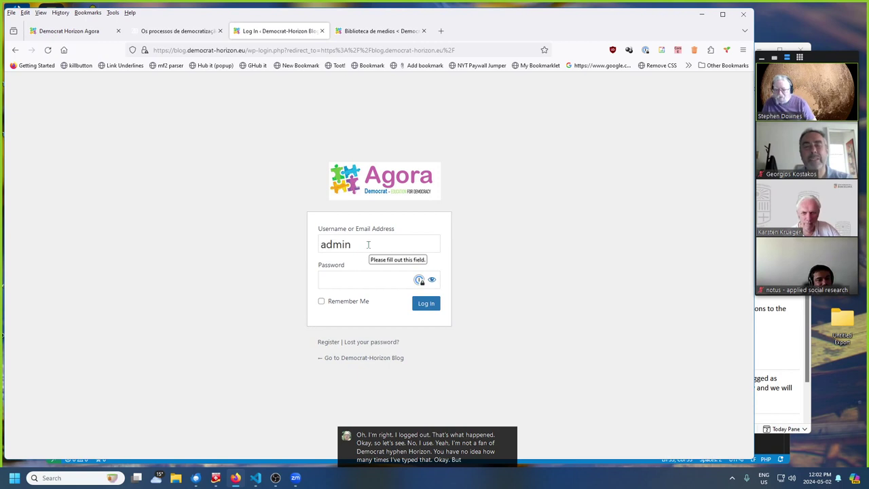
{"action": "left_click", "coordinate": [364, 239]}
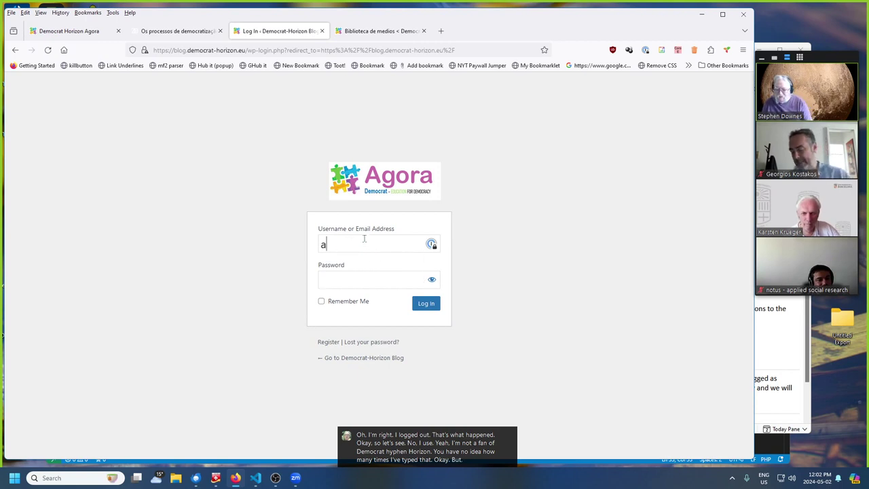
{"action": "type", "text": "downes"}
{"action": "key", "text": "Tab"}
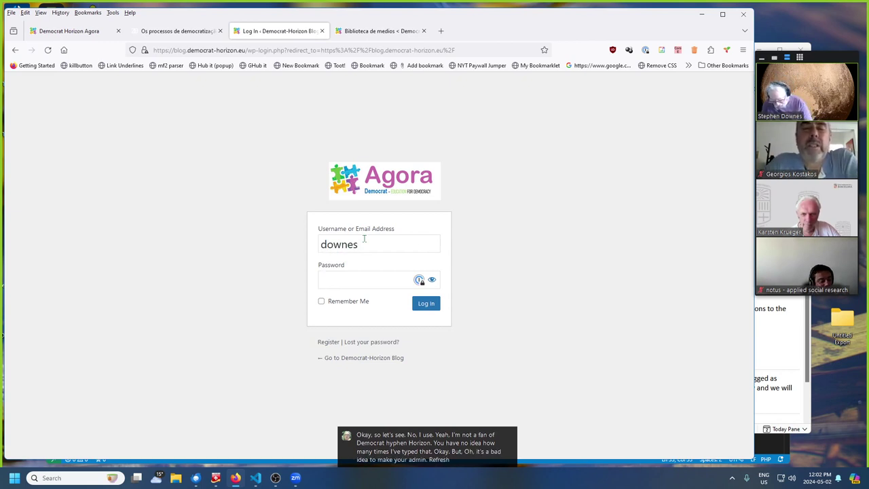
{"action": "type", "text": "*******"}
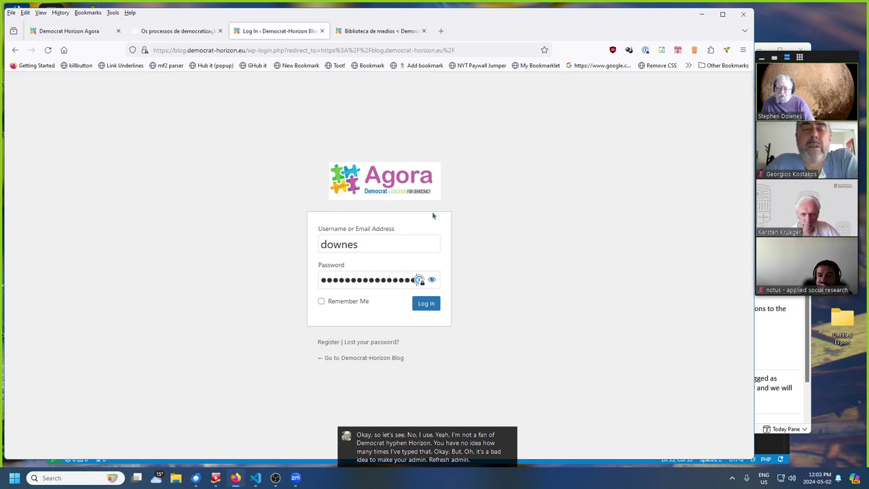
{"action": "left_click", "coordinate": [425, 304]}
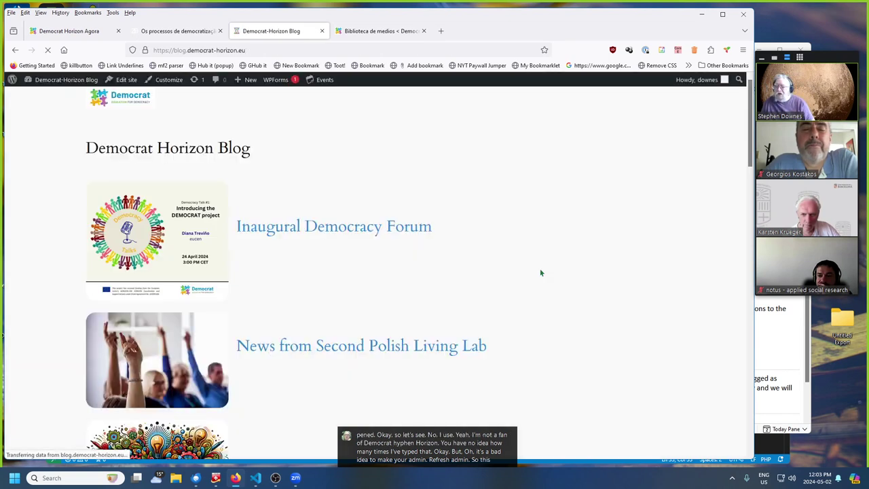
- Append /wp-admin to the Democrat-Horizon Blog's URL to load its WordPress 6.5.2 Dashboard
{"action": "left_click", "coordinate": [272, 50]}
{"action": "left_click", "coordinate": [268, 53]}
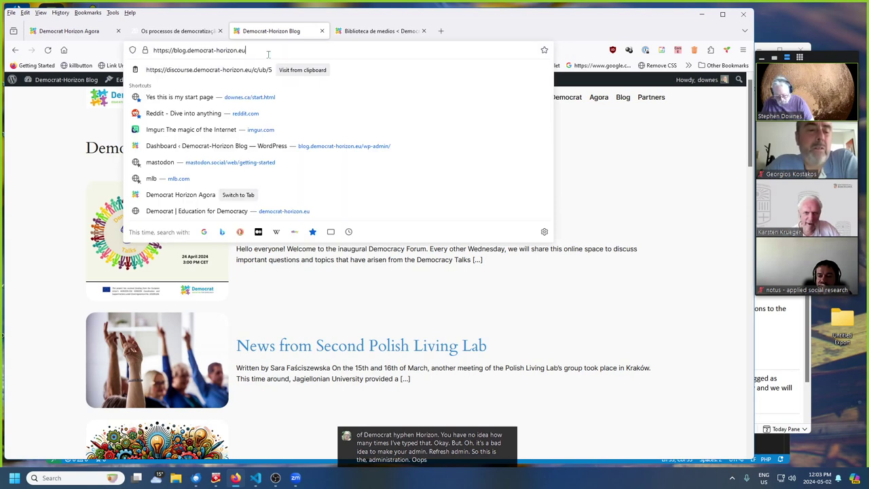
{"action": "type", "text": "/wp-admin"}
{"action": "key", "text": "Return"}
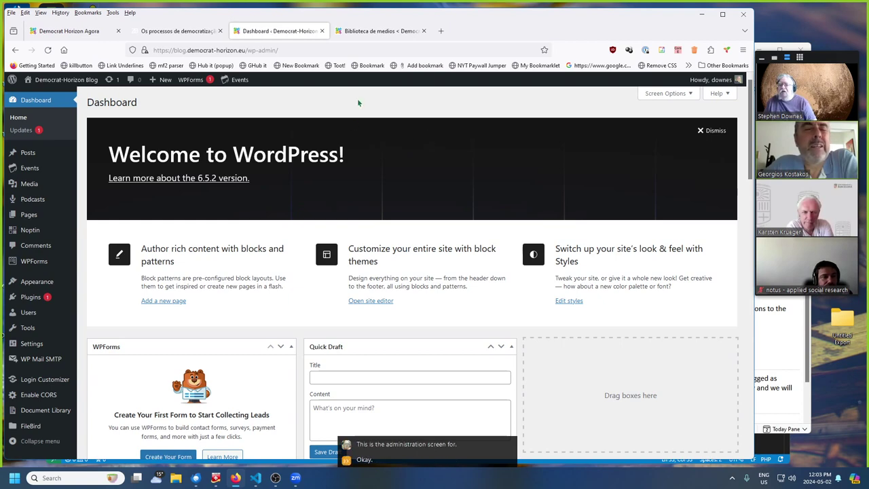
{"action": "mouse_move", "coordinate": [32, 169]}
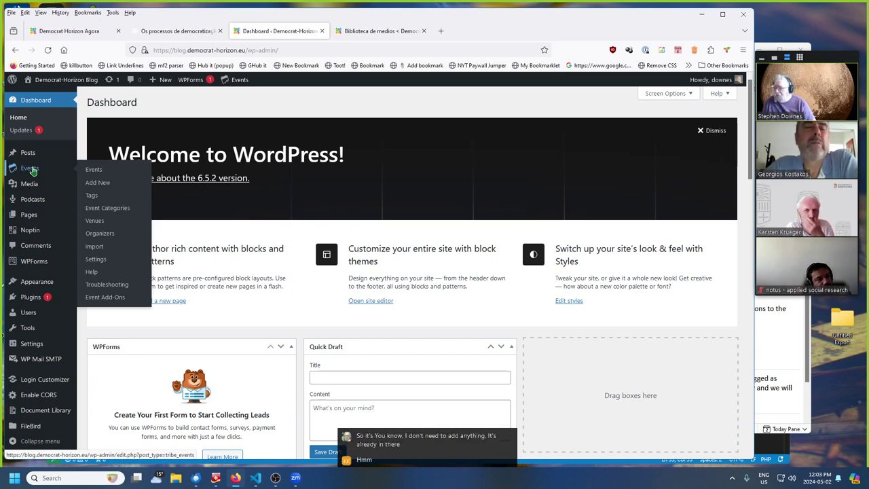
- Open the two-item Events list, then look through the blank Add New Event form
{"action": "left_click", "coordinate": [31, 170]}
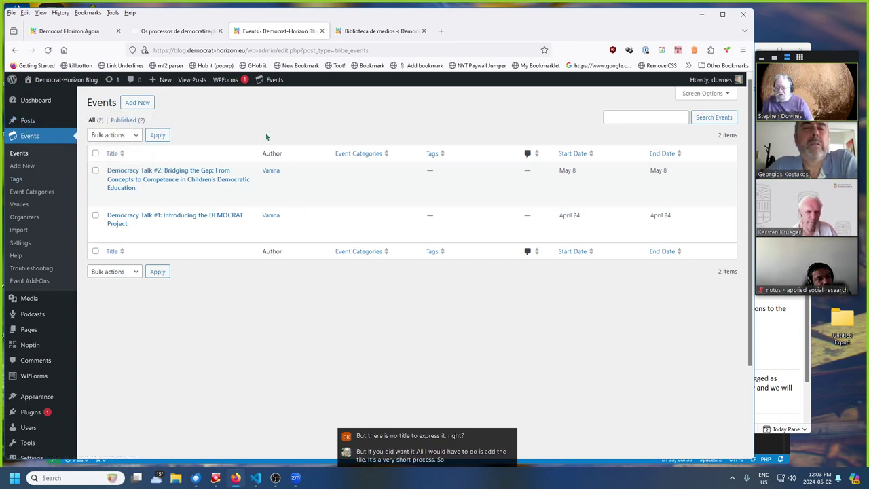
{"action": "left_click", "coordinate": [137, 102]}
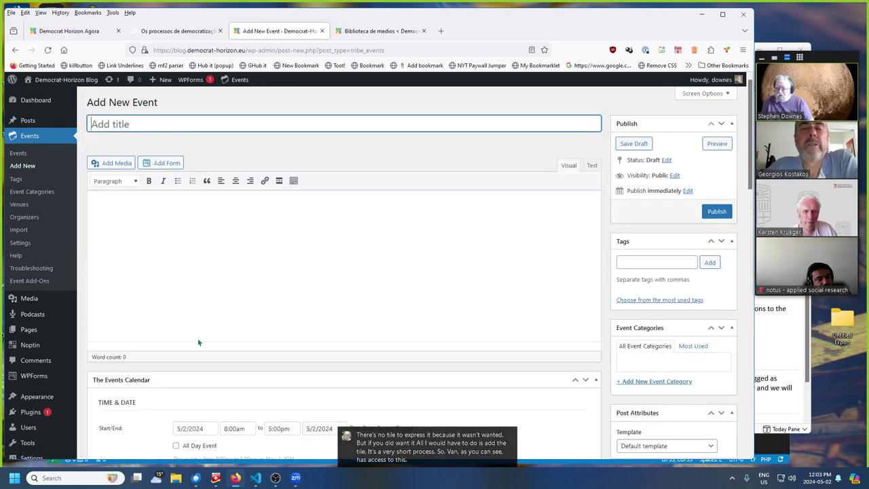
{"action": "scroll", "coordinate": [400, 231], "scroll_direction": "down", "scroll_amount": 1}
{"action": "scroll", "coordinate": [380, 265], "scroll_direction": "down", "scroll_amount": 3}
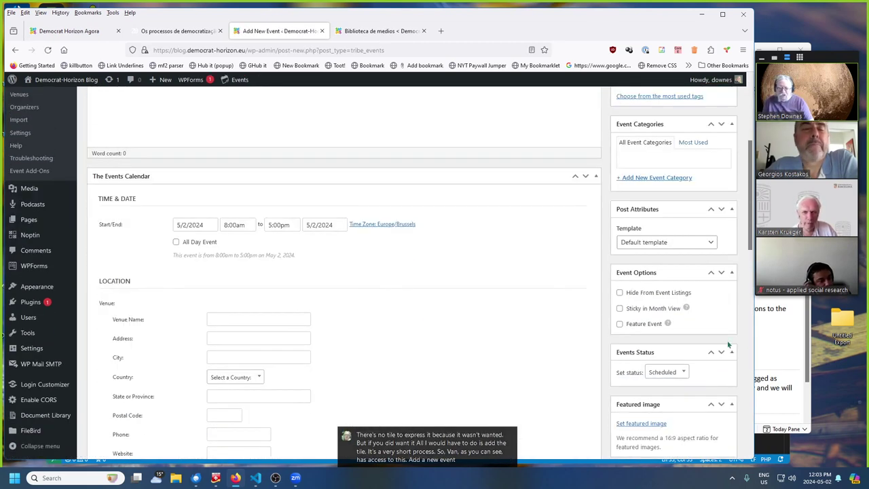
{"action": "scroll", "coordinate": [654, 354], "scroll_direction": "up", "scroll_amount": 5}
{"action": "scroll", "coordinate": [656, 332], "scroll_direction": "down", "scroll_amount": 6}
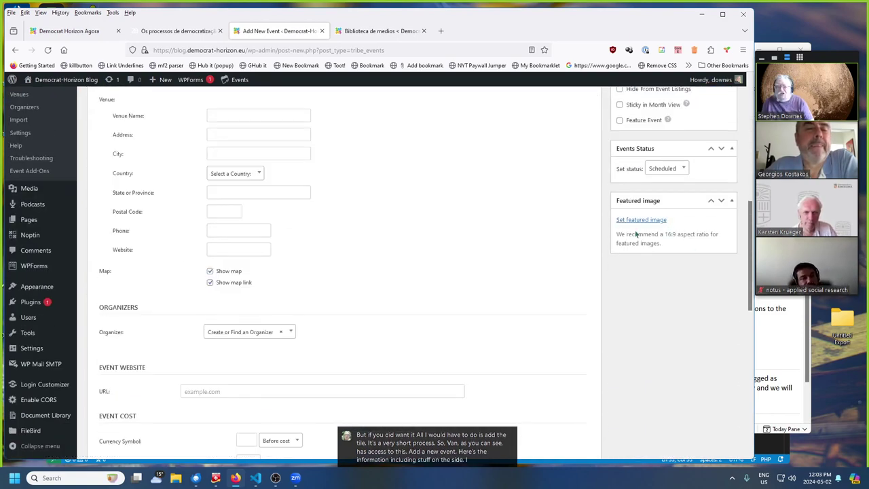
{"action": "scroll", "coordinate": [652, 251], "scroll_direction": "up", "scroll_amount": 7}
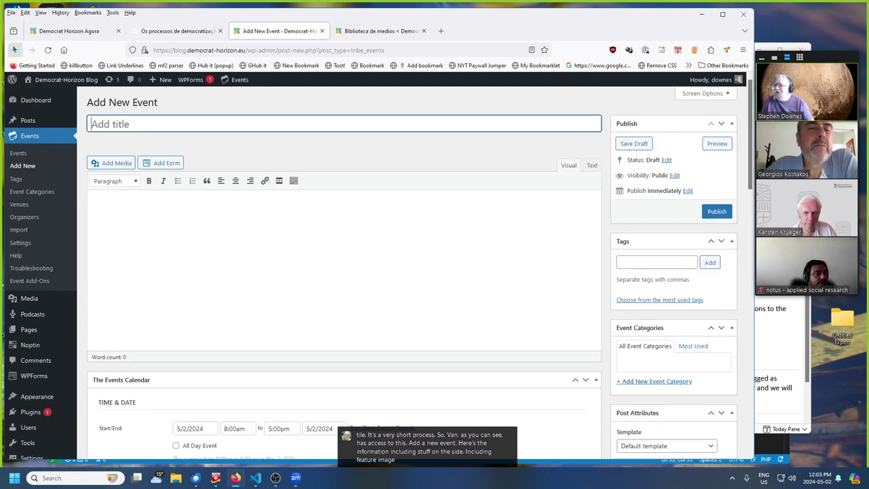
- Go back to the Events list, then return to the Democrat Horizon Agora tab's Events popup
{"action": "left_click", "coordinate": [15, 49]}
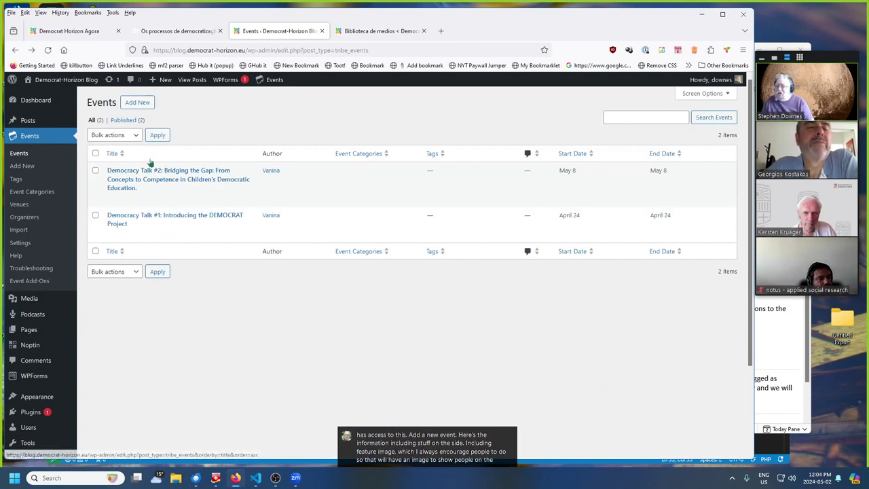
{"action": "mouse_move", "coordinate": [159, 184]}
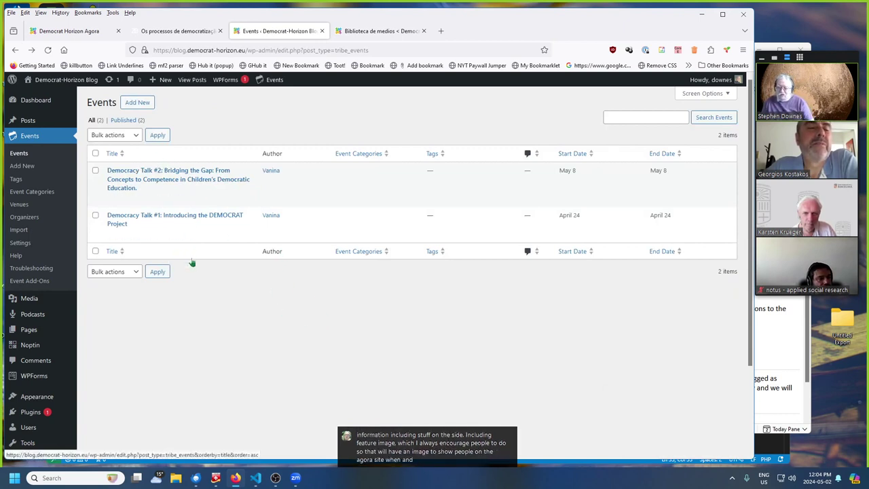
{"action": "left_click", "coordinate": [91, 34]}
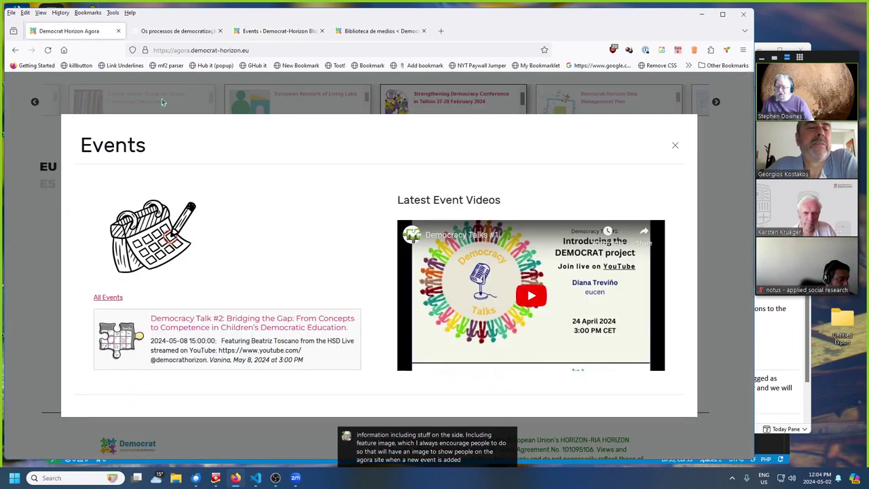